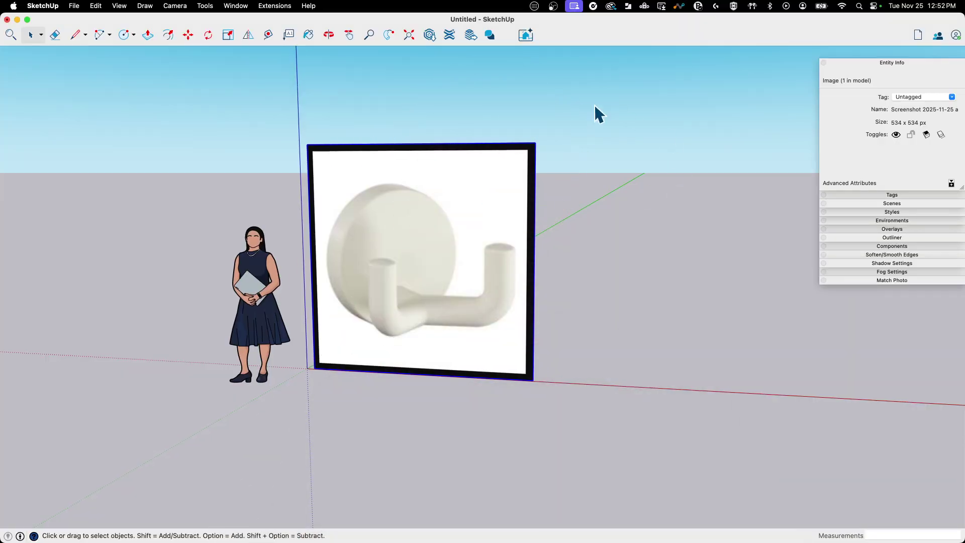
Draw a small rectangle on the ground beside the hook photo.
mouse_move(595, 103)
middle_mouse_down()
mouse_move(463, 254)
mouse_move(400, 261)
mouse_move(415, 255)
mouse_move(370, 219)
mouse_move(379, 295)
mouse_move(478, 366)
mouse_move(474, 417)
mouse_move(442, 378)
mouse_move(437, 385)
mouse_move(525, 470)
mouse_move(442, 368)
middle_mouse_up()
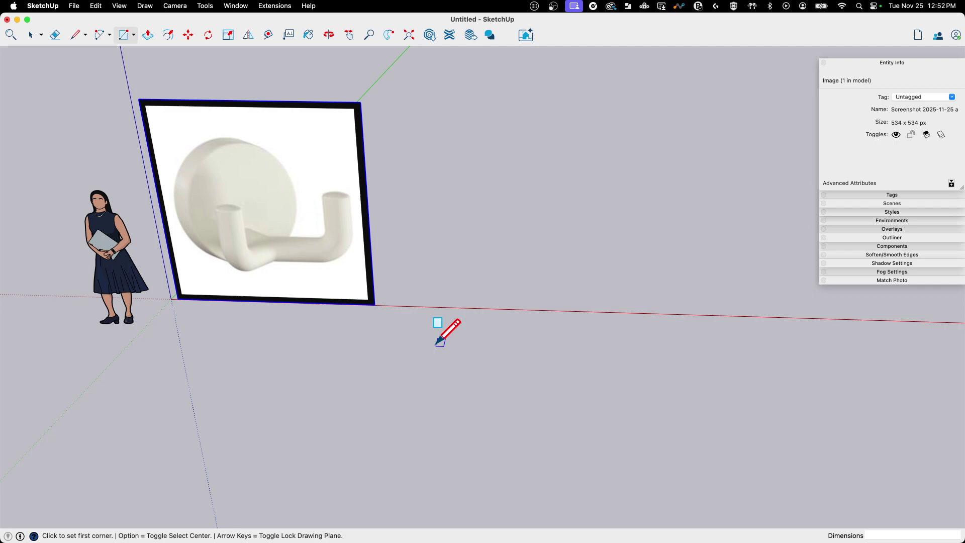
mouse_move(590, 391)
middle_mouse_down()
mouse_move(597, 377)
mouse_move(503, 397)
mouse_move(494, 380)
mouse_move(457, 442)
mouse_move(411, 435)
mouse_move(394, 388)
mouse_move(513, 433)
middle_mouse_up()
key("space")
left_click(502, 397)
Push/Pull the rectangle upward into a rectangular box.
scroll(500, 394, "up", 1)
scroll(493, 380, "up", 3)
scroll(420, 282, "down", 3)
mouse_move(420, 282)
middle_mouse_down()
mouse_move(534, 321)
mouse_move(481, 276)
mouse_move(491, 317)
mouse_move(553, 312)
middle_mouse_up()
scroll(535, 320, "up", 3)
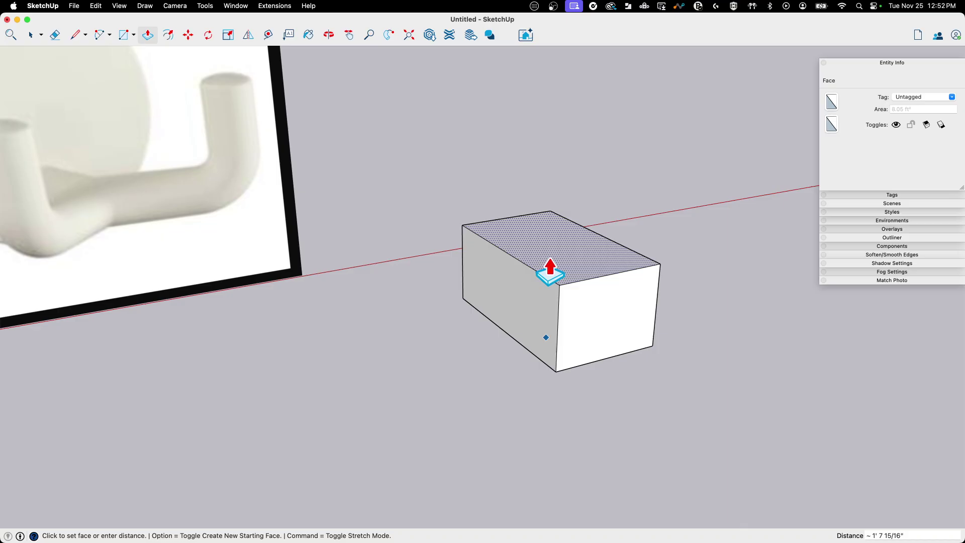
left_click(549, 239)
mouse_move(550, 239)
middle_mouse_down()
mouse_move(627, 205)
mouse_move(623, 279)
mouse_move(441, 168)
middle_mouse_up()
scroll(624, 279, "up", 3)
Window-select the whole box with all its edges.
key("space")
left_click_drag(640, 391, 637, 392)
middle_click_drag(638, 392, 534, 265)
mouse_move(511, 307)
middle_mouse_down()
mouse_move(618, 254)
mouse_move(552, 269)
mouse_move(568, 197)
mouse_move(609, 315)
mouse_move(710, 282)
mouse_move(508, 282)
mouse_move(691, 236)
mouse_move(513, 327)
mouse_move(719, 282)
mouse_move(491, 233)
mouse_move(593, 346)
mouse_move(545, 272)
mouse_move(590, 276)
mouse_move(574, 270)
middle_mouse_up()
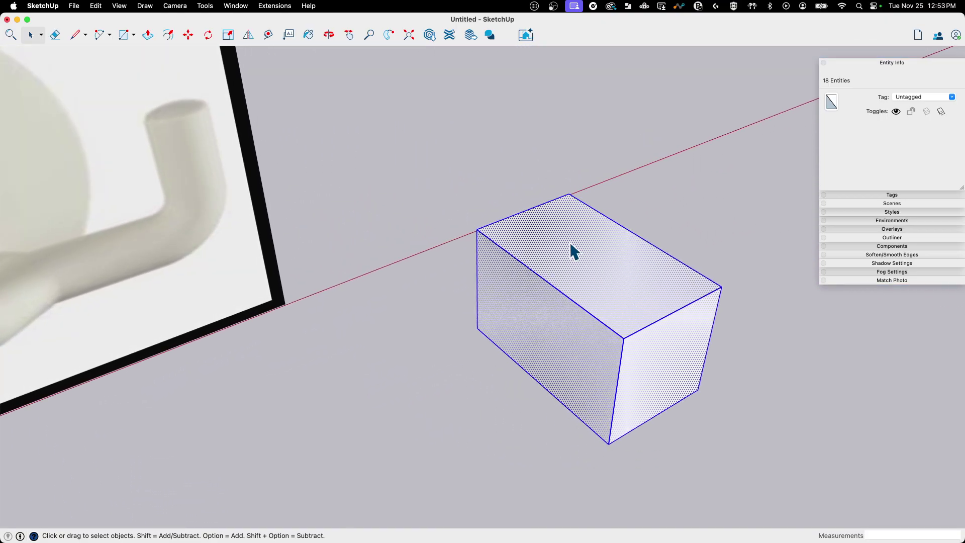
Make the selected box a group and confirm Entity Info reports Solid Group.
right_click(567, 243)
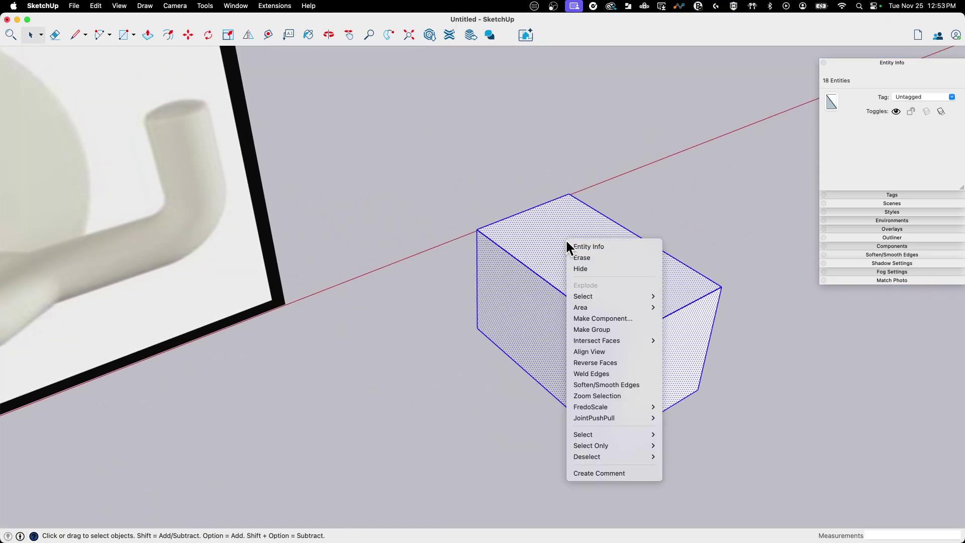
left_click(596, 330)
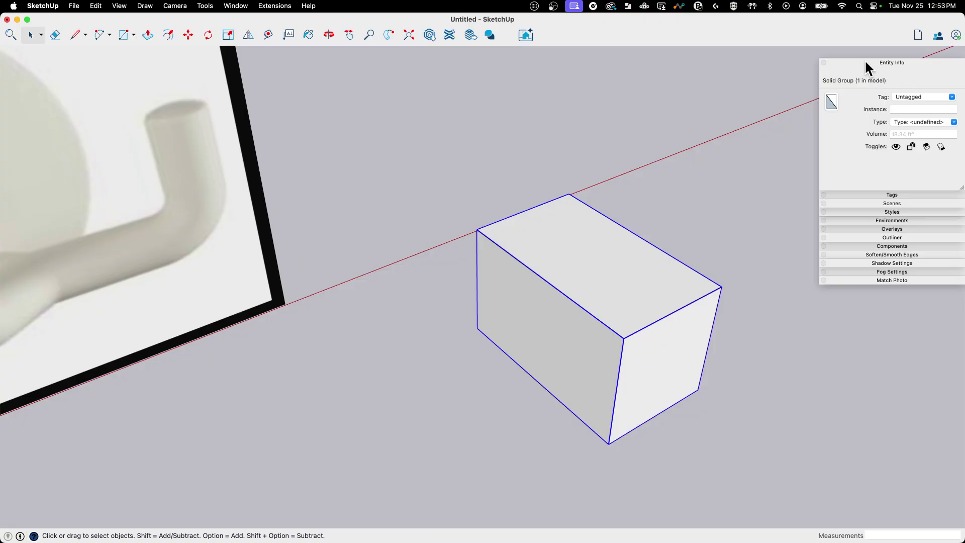
left_click_drag(865, 60, 853, 45)
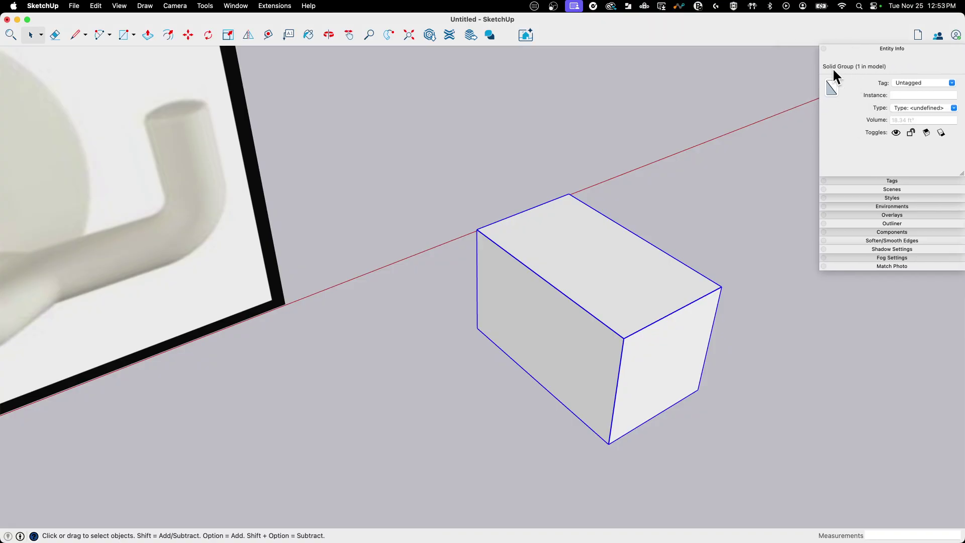
middle_click_drag(734, 268, 539, 206)
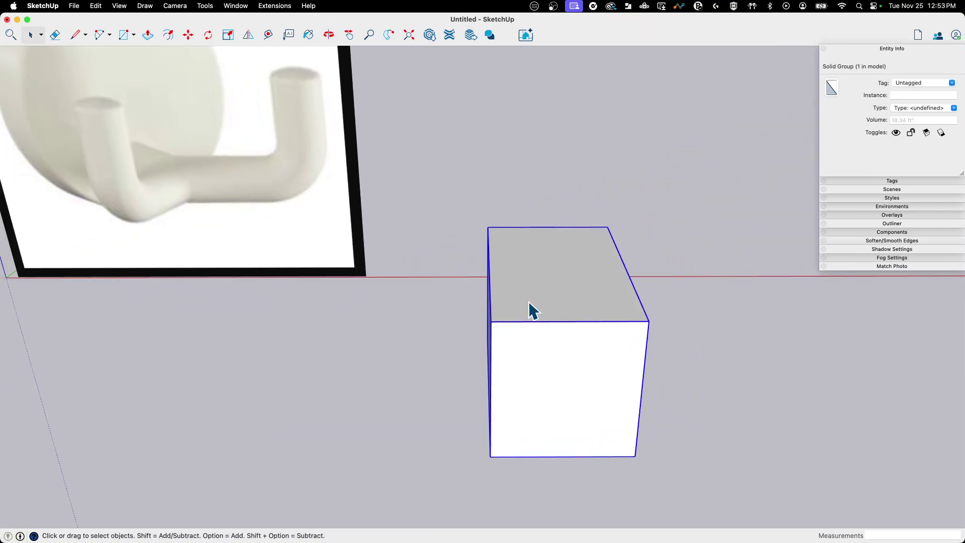
mouse_move(655, 310)
middle_mouse_down()
mouse_move(571, 237)
mouse_move(462, 182)
middle_mouse_up()
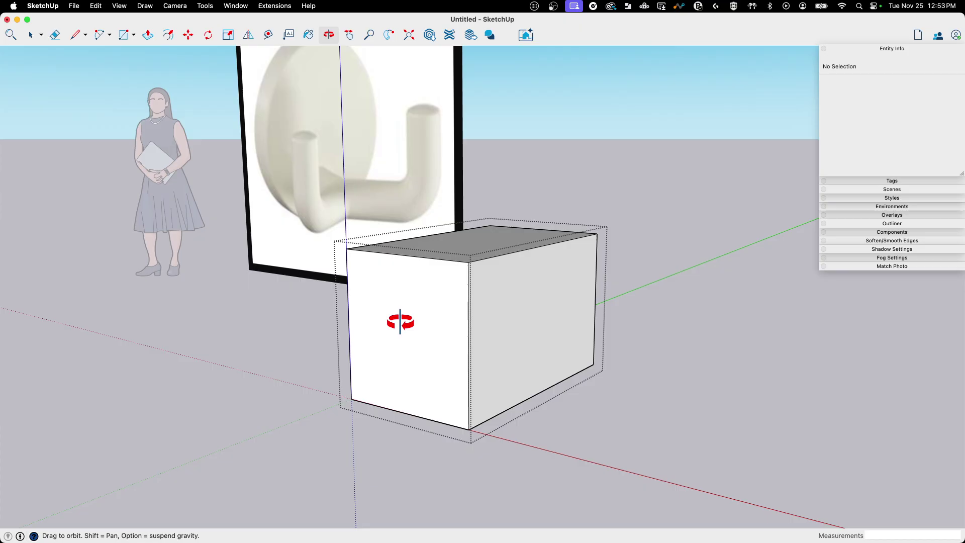
middle_click_drag(400, 322, 577, 331)
middle_click_drag(543, 296, 580, 338)
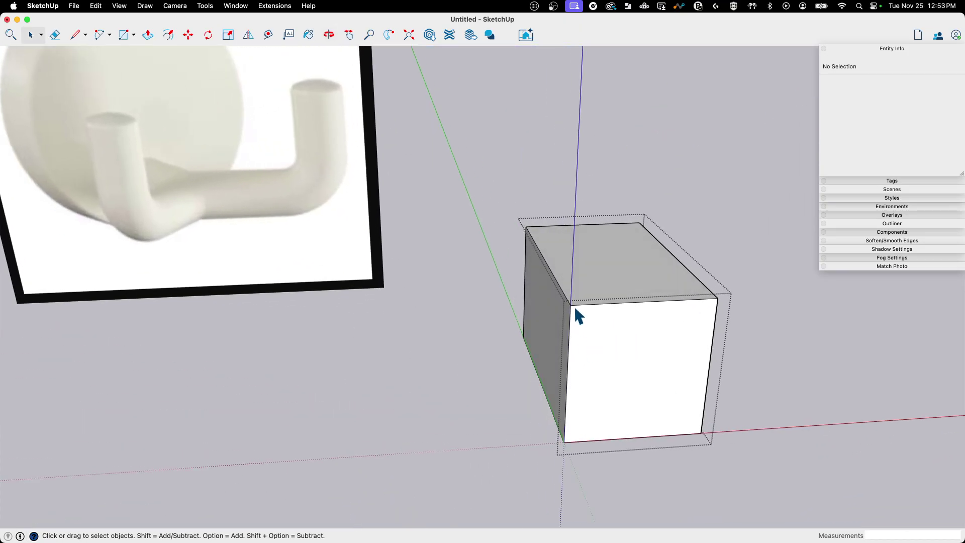
scroll(573, 306, "up", 3)
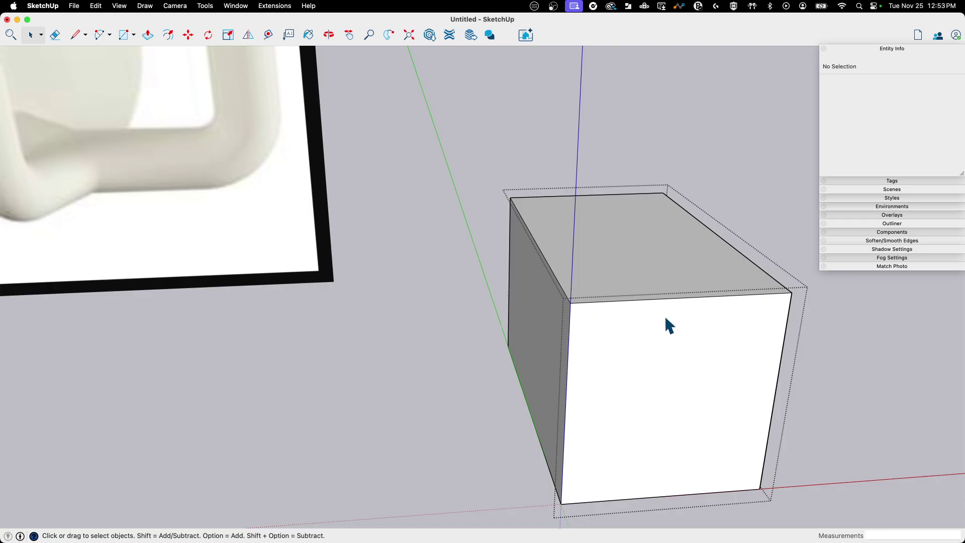
Delete the box's front face, undoing an accidental erase of the whole box first.
middle_click_drag(666, 318, 589, 296)
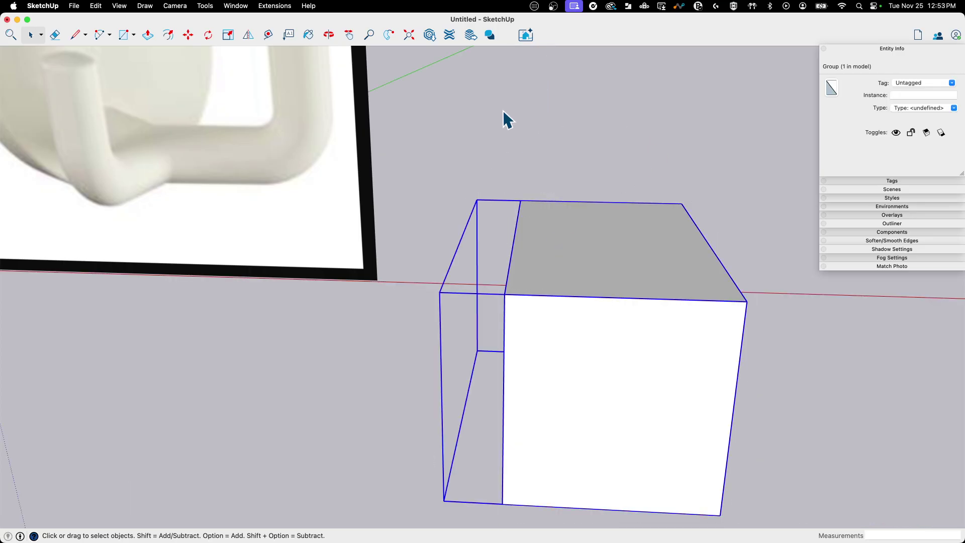
left_click_drag(503, 193, 560, 220)
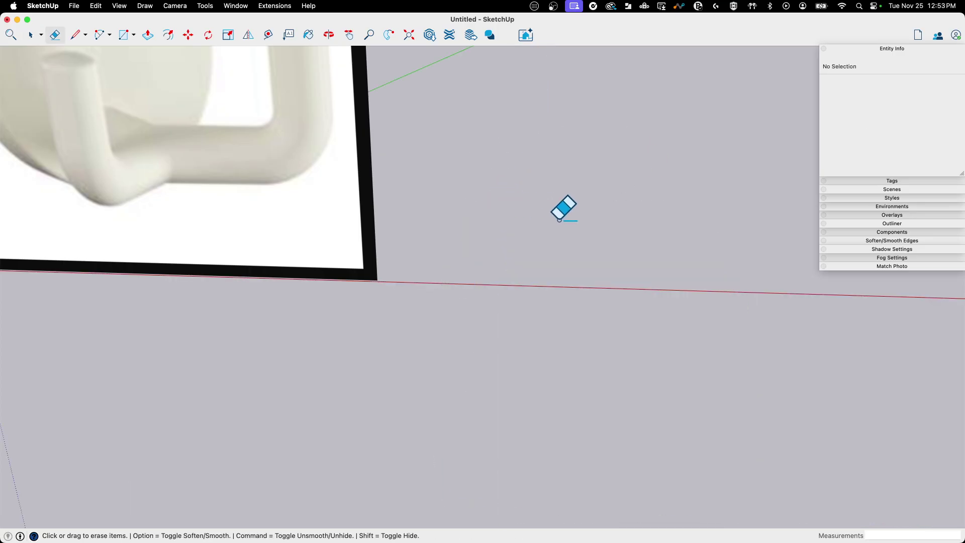
key("super+z")
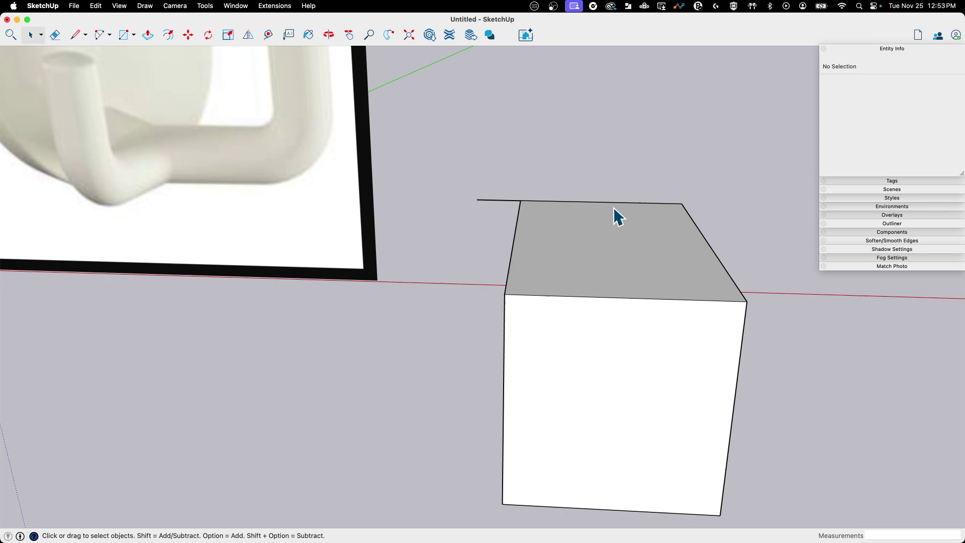
key("space")
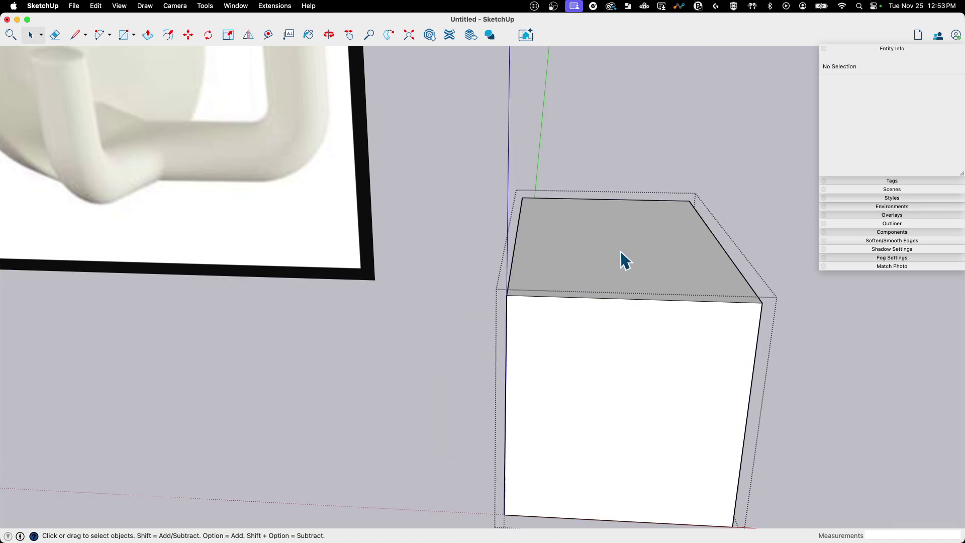
mouse_move(625, 259)
middle_mouse_down()
mouse_move(630, 351)
mouse_move(598, 302)
mouse_move(431, 276)
mouse_move(673, 299)
middle_mouse_up()
key("Delete")
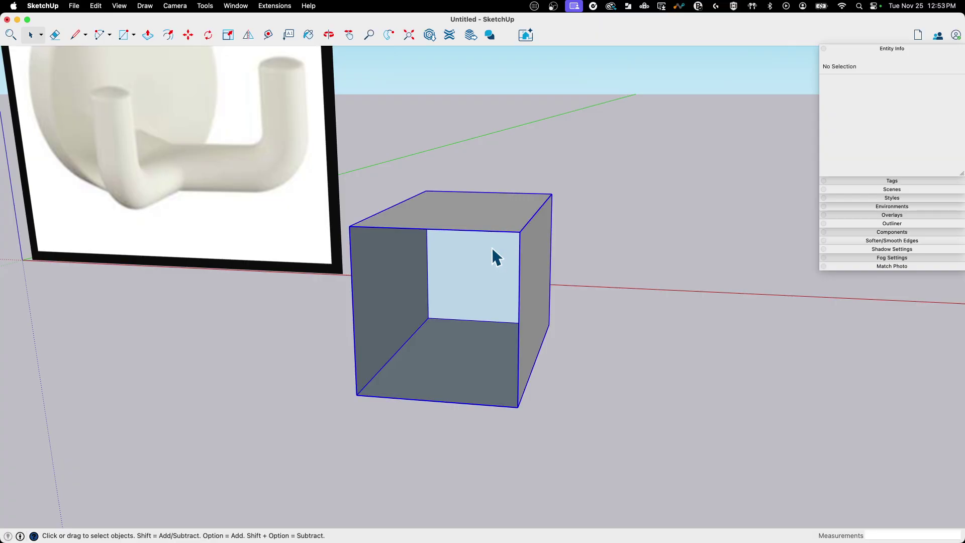
mouse_move(754, 125)
middle_mouse_down()
mouse_move(564, 248)
mouse_move(577, 244)
middle_mouse_up()
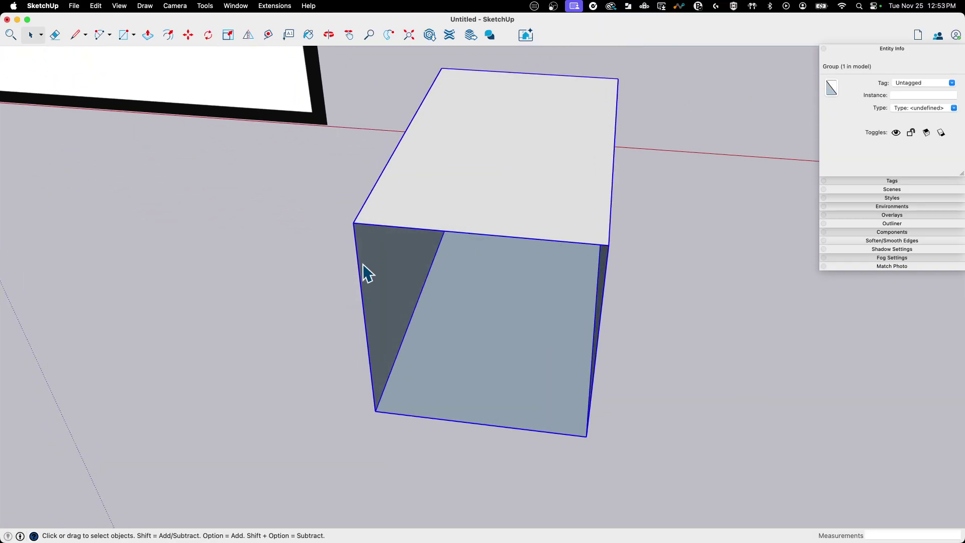
middle_click_drag(620, 432, 557, 262)
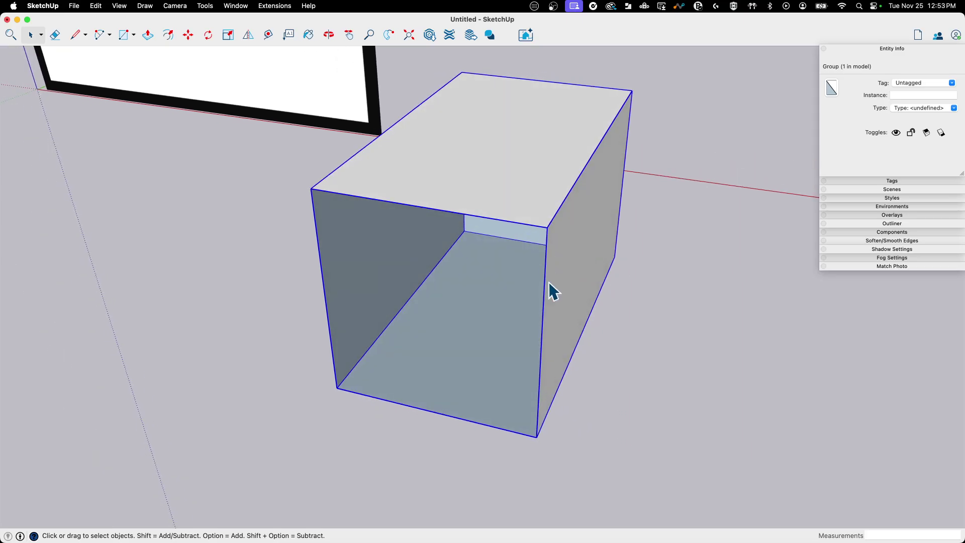
Redraw the top front edge inside the group to close the front face, then reselect the group.
double_click(590, 278)
key("l")
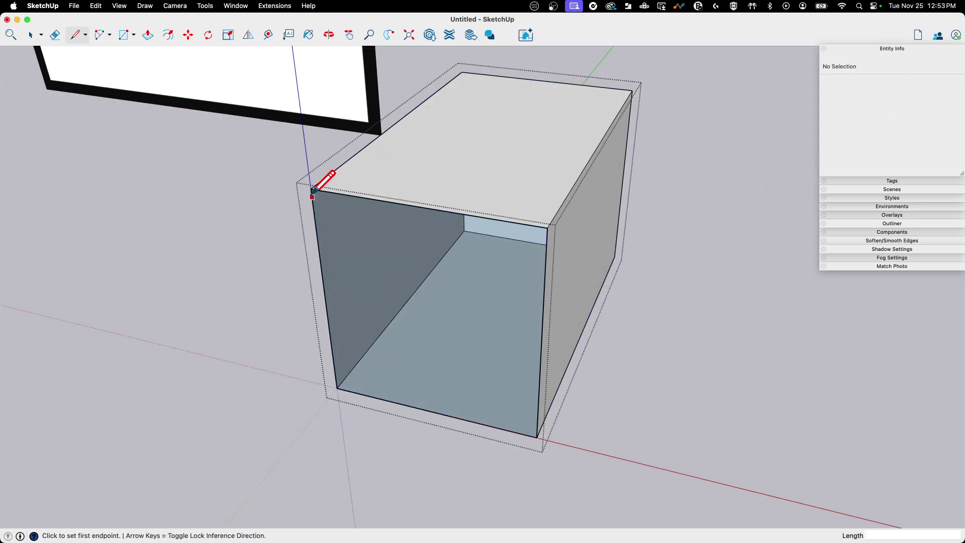
left_click(547, 226)
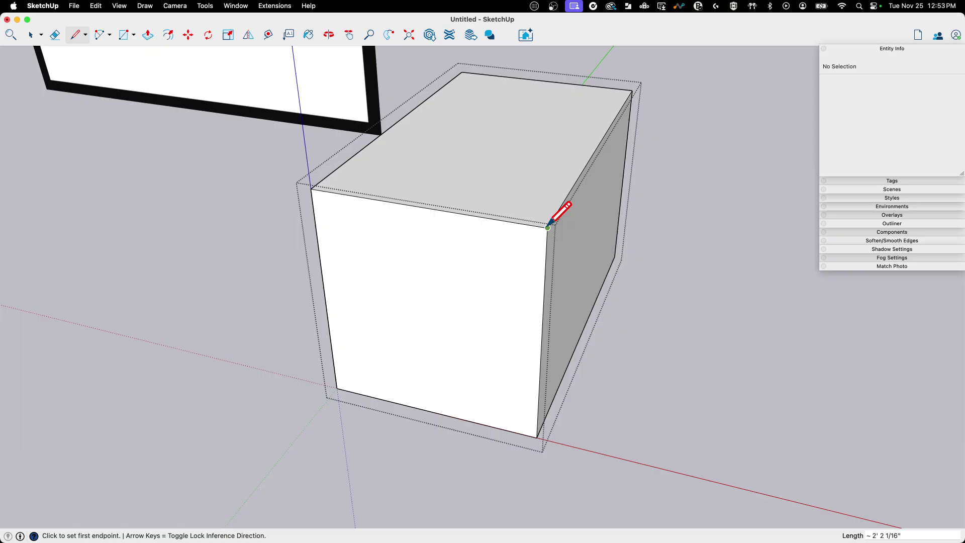
mouse_move(506, 215)
middle_mouse_down()
mouse_move(476, 243)
mouse_move(578, 302)
mouse_move(478, 362)
mouse_move(653, 253)
mouse_move(388, 290)
mouse_move(539, 211)
mouse_move(511, 225)
middle_mouse_up()
left_click(653, 252)
left_click(387, 289)
scroll(511, 222, "up", 5)
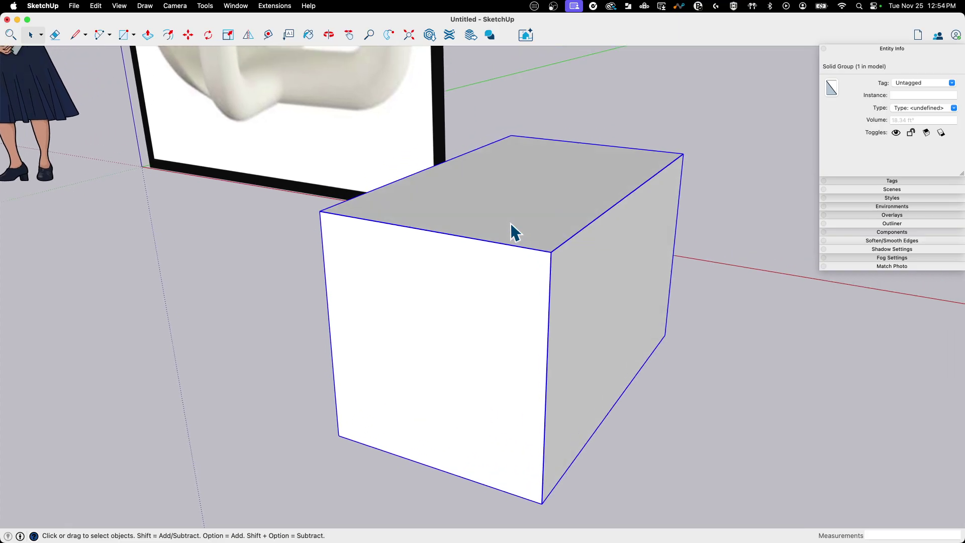
scroll(510, 222, "up", 5)
scroll(575, 176, "up", 5)
mouse_move(576, 176)
middle_mouse_down()
mouse_move(593, 226)
mouse_move(620, 209)
mouse_move(473, 269)
middle_mouse_up()
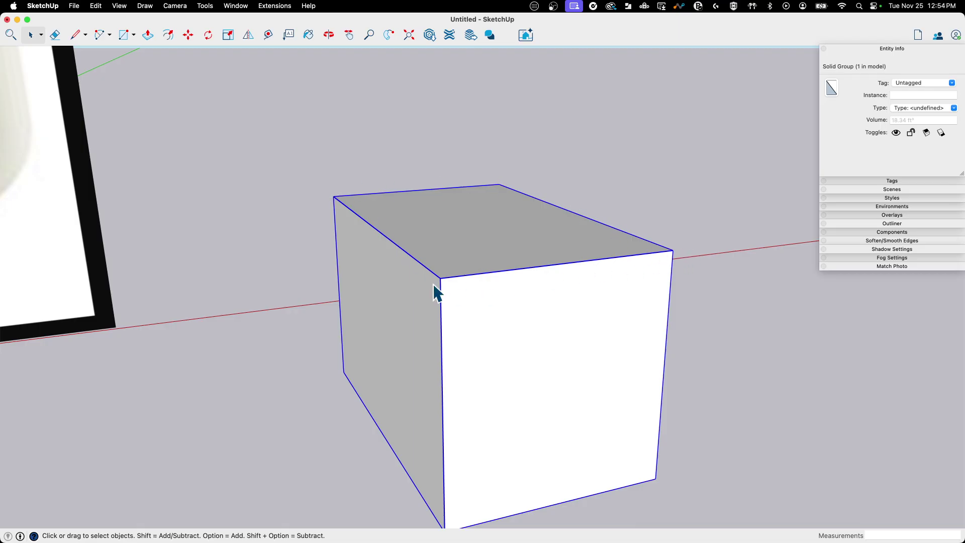
mouse_move(608, 268)
middle_mouse_down()
mouse_move(388, 302)
mouse_move(368, 206)
middle_mouse_up()
mouse_move(436, 281)
middle_mouse_down()
mouse_move(616, 263)
mouse_move(578, 344)
mouse_move(506, 324)
middle_mouse_up()
key("Escape")
left_click(541, 339)
key("Delete")
key("super+z")
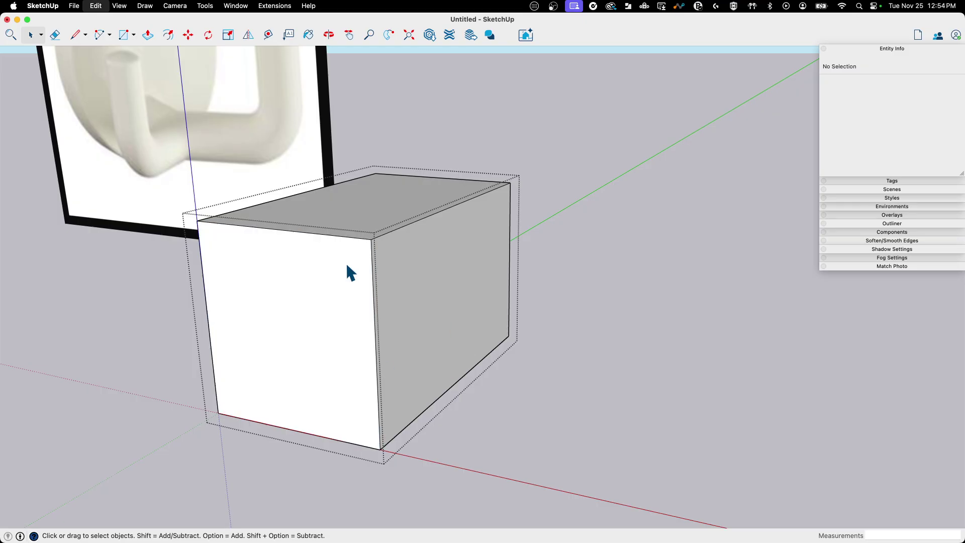
scroll(640, 338, "down", 3)
scroll(638, 332, "right", 5)
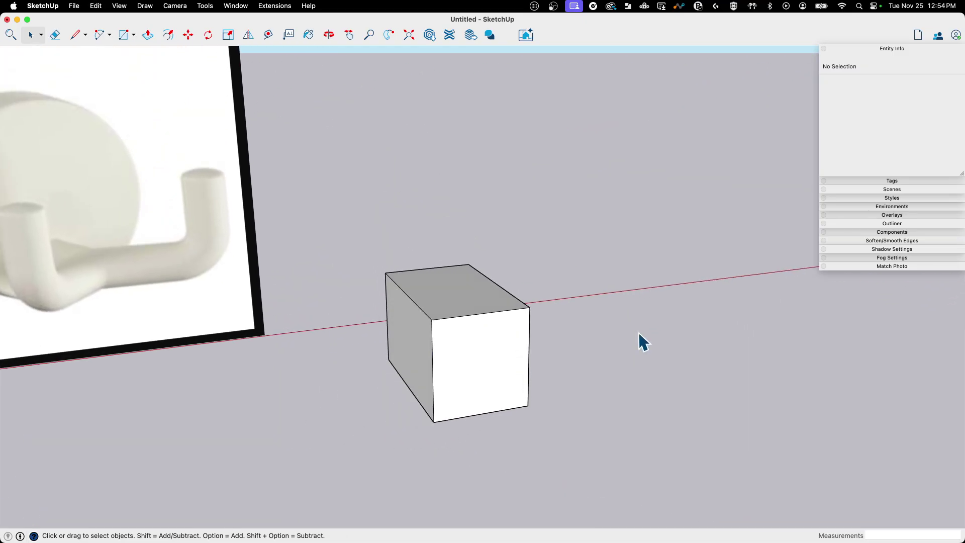
scroll(638, 333, "right", 5)
scroll(638, 339, "right", 3)
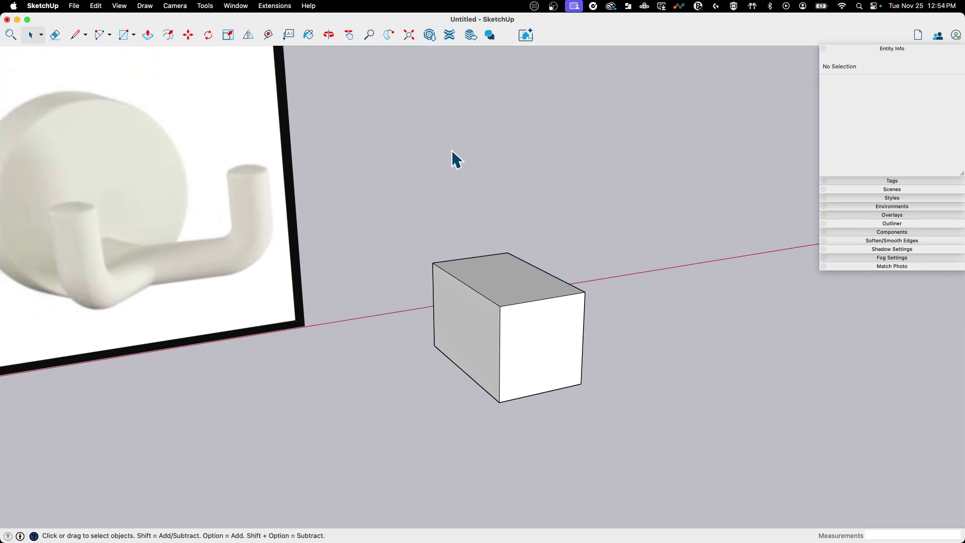
left_click(539, 295)
scroll(495, 284, "up", 2)
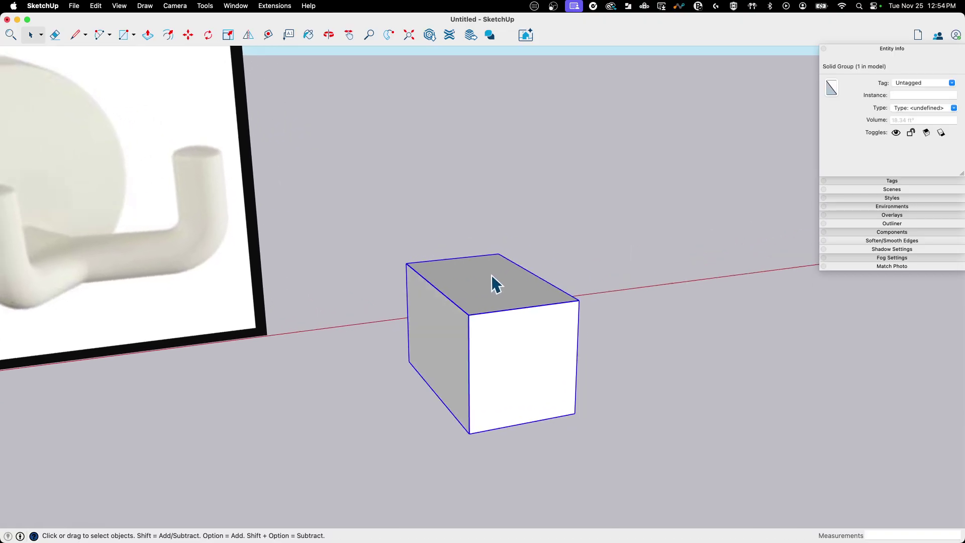
scroll(495, 284, "right", 5)
scroll(313, 255, "right", 5)
scroll(578, 255, "right", 3)
scroll(508, 205, "right", 3)
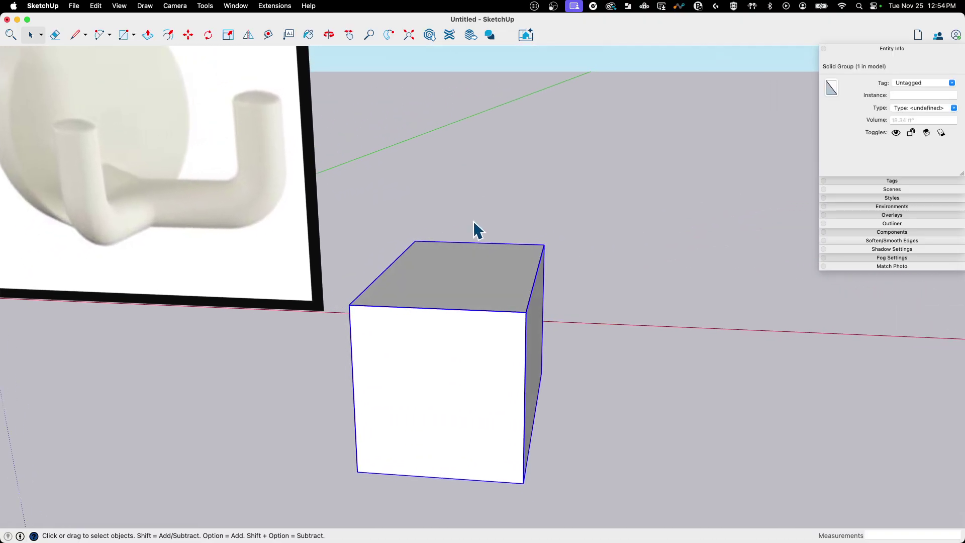
scroll(348, 199, "left", 5)
scroll(404, 252, "left", 5)
scroll(439, 226, "left", 3)
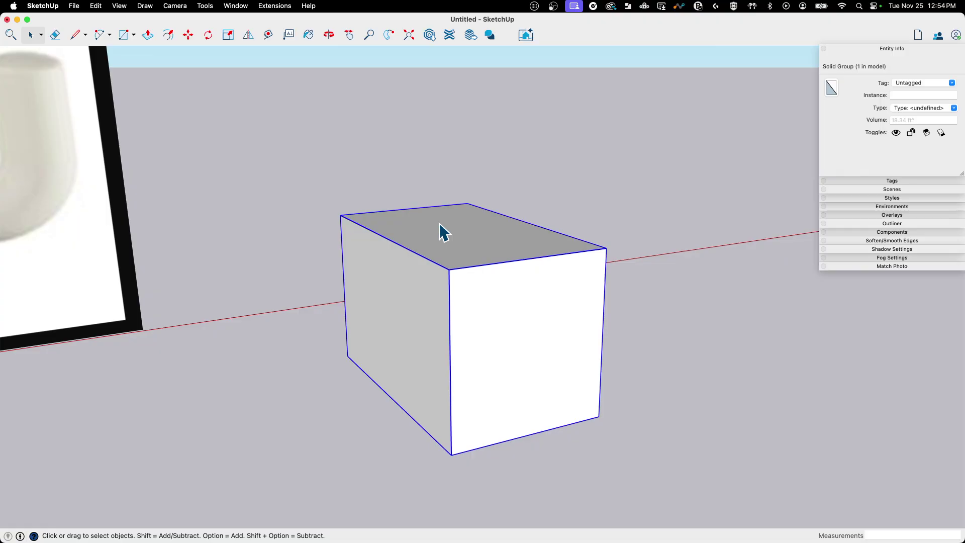
mouse_move(439, 223)
middle_mouse_down()
mouse_move(439, 258)
mouse_move(430, 194)
mouse_move(420, 188)
middle_mouse_up()
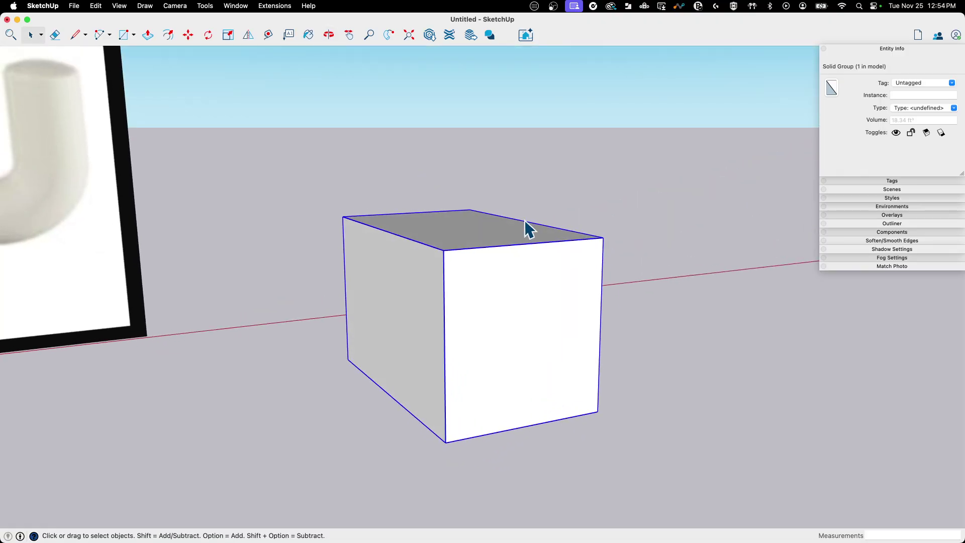
mouse_move(550, 255)
middle_mouse_down()
mouse_move(395, 259)
mouse_move(273, 287)
mouse_move(394, 291)
mouse_move(532, 324)
mouse_move(532, 190)
middle_mouse_up()
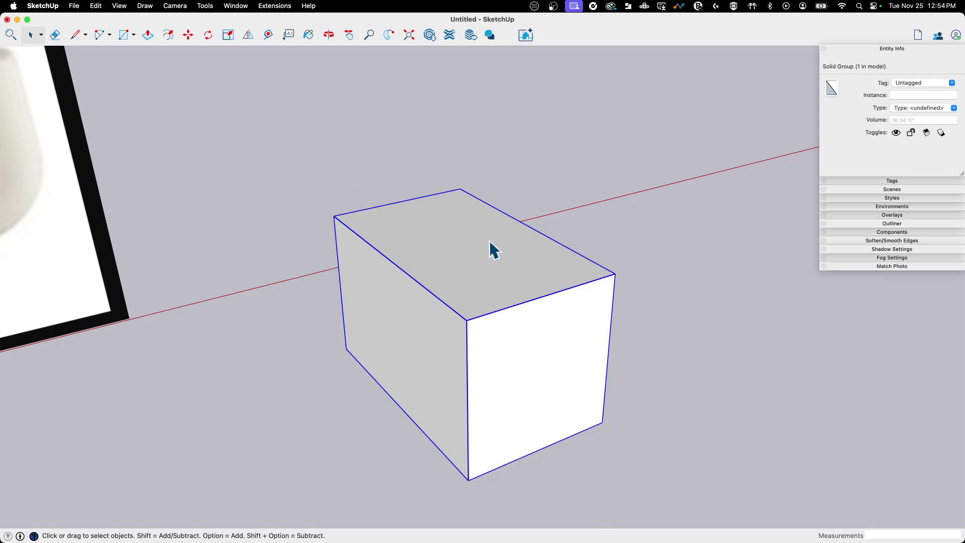
mouse_move(490, 242)
middle_mouse_down()
mouse_move(437, 183)
mouse_move(334, 327)
middle_mouse_up()
mouse_move(523, 258)
middle_mouse_down()
mouse_move(510, 224)
mouse_move(350, 203)
middle_mouse_up()
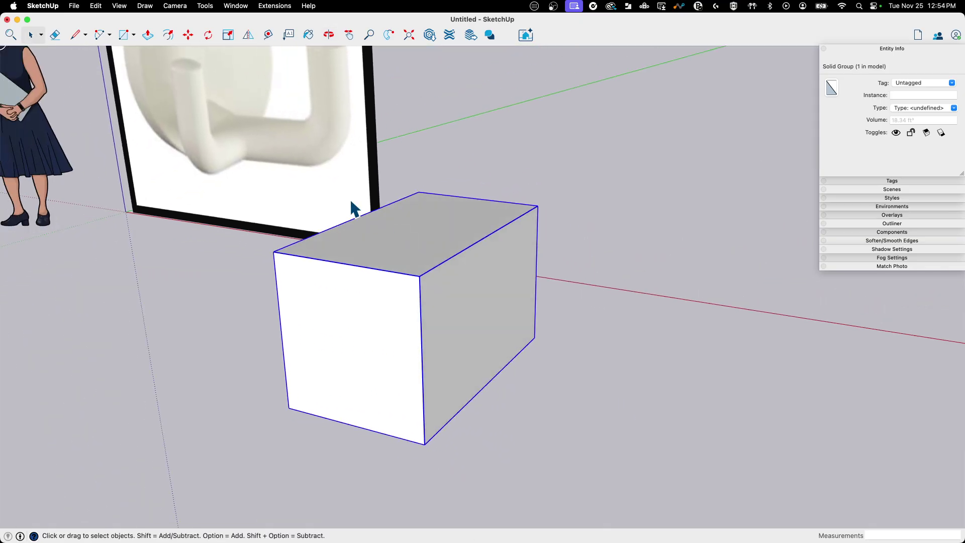
mouse_move(324, 164)
middle_mouse_down()
mouse_move(420, 302)
mouse_move(600, 288)
middle_mouse_up()
middle_click_drag(500, 357, 431, 112)
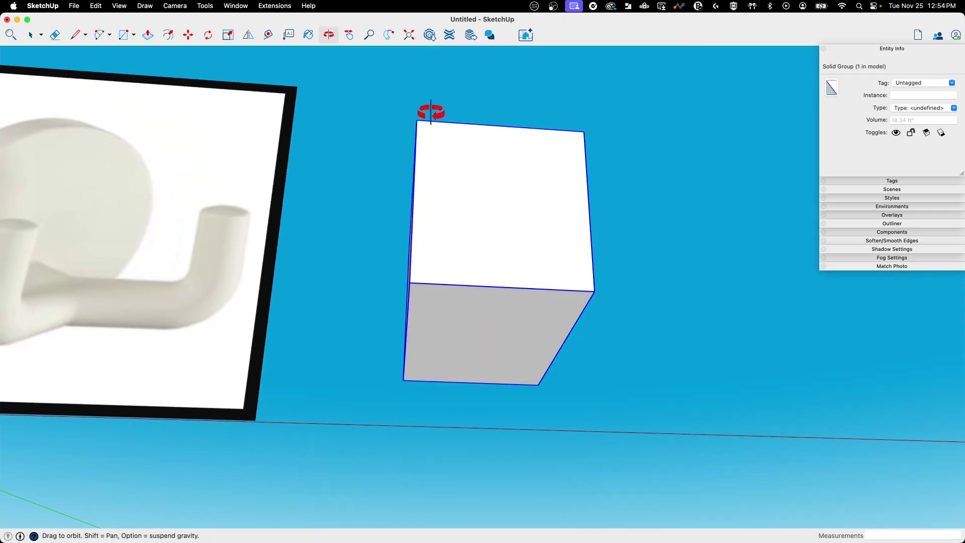
mouse_move(456, 225)
middle_mouse_down()
mouse_move(565, 409)
mouse_move(255, 390)
mouse_move(254, 401)
mouse_move(326, 416)
middle_mouse_up()
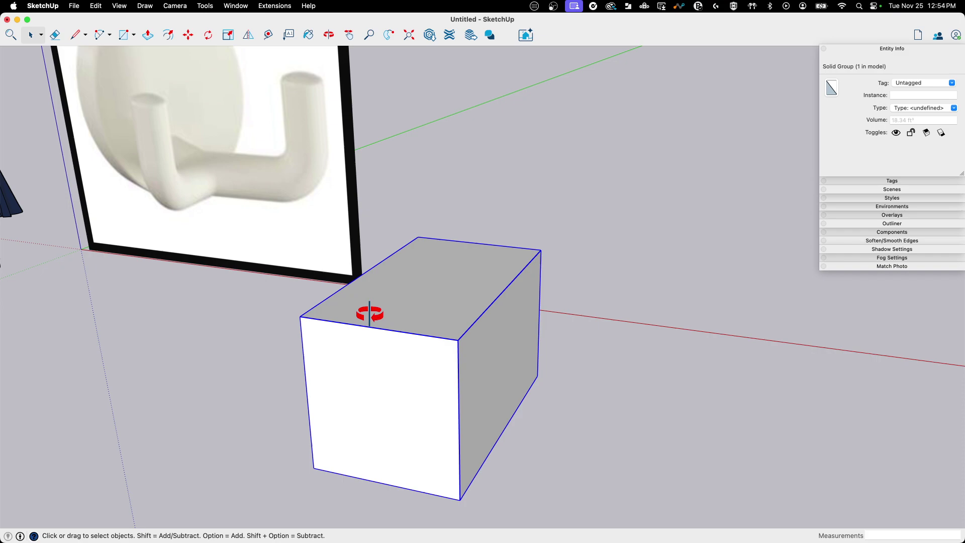
mouse_move(369, 314)
middle_mouse_down()
mouse_move(469, 334)
mouse_move(537, 319)
middle_mouse_up()
left_click(204, 6)
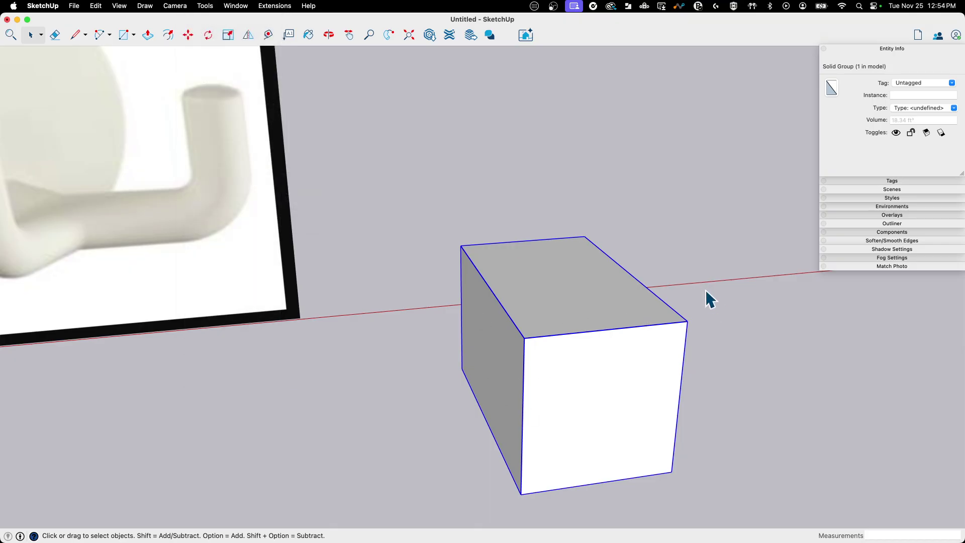
middle_click_drag(706, 290, 474, 253)
scroll(428, 296, "down", 2)
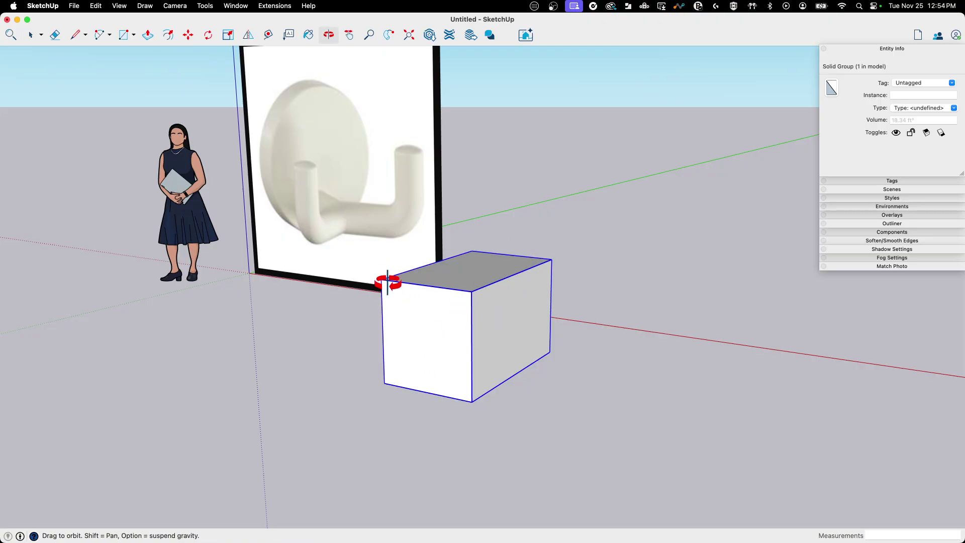
middle_click_drag(384, 280, 550, 312)
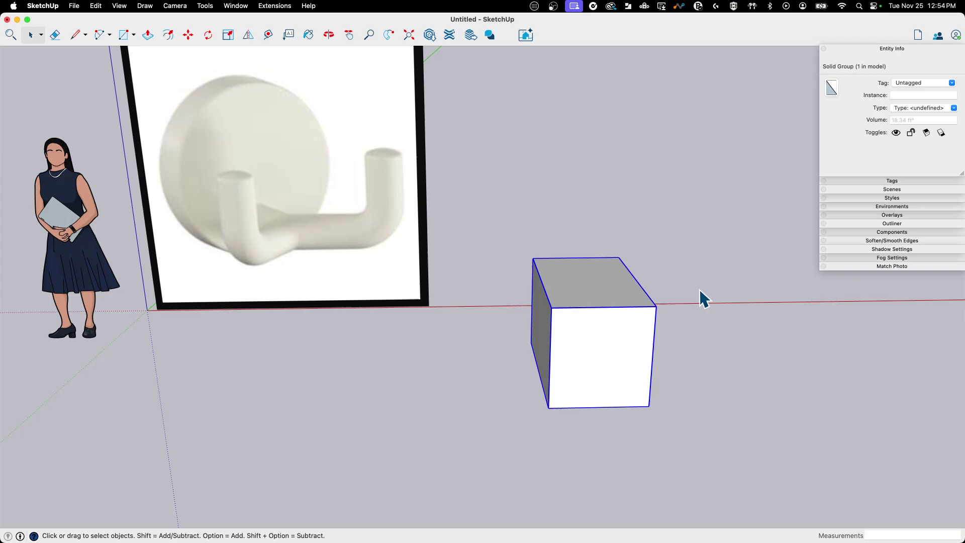
mouse_move(658, 330)
middle_mouse_down()
mouse_move(492, 334)
mouse_move(465, 444)
middle_mouse_up()
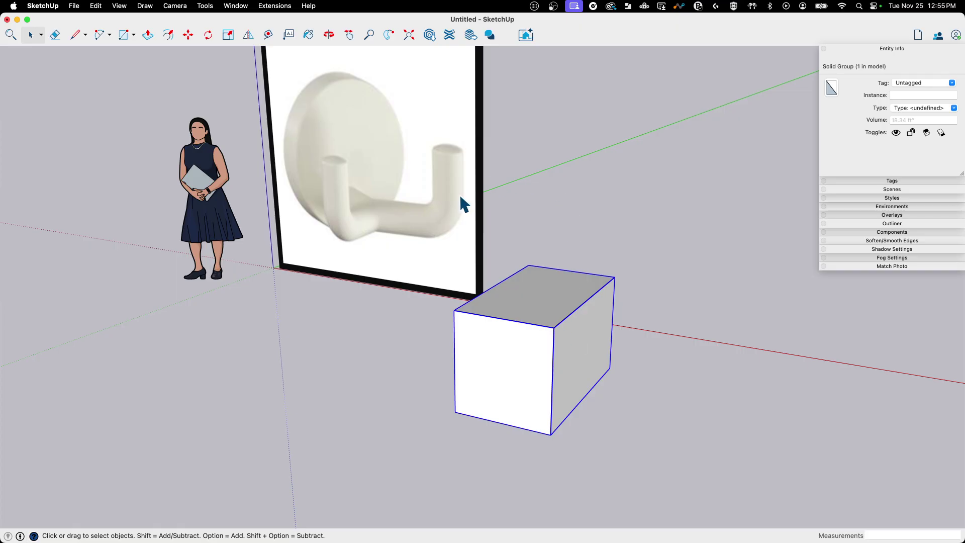
middle_click_drag(433, 300, 615, 309)
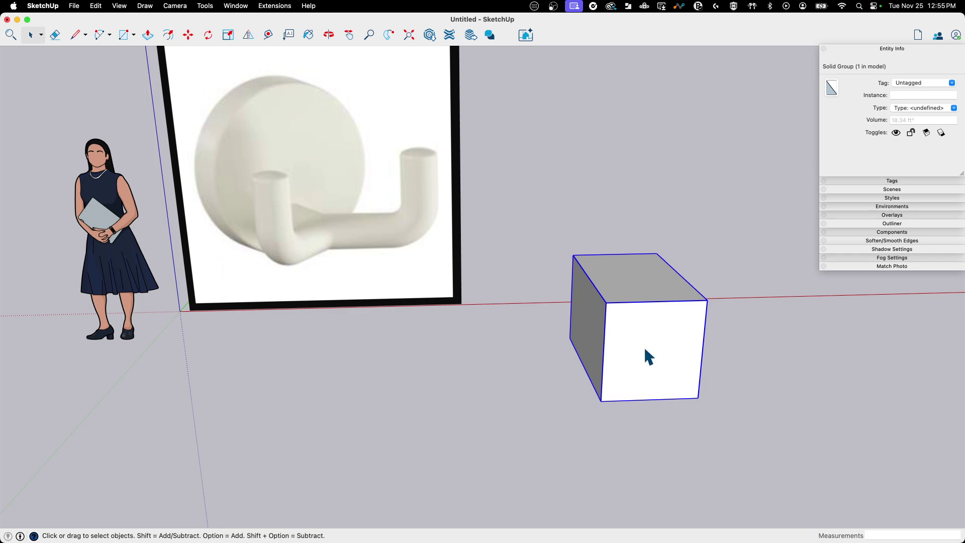
Delete the practice box and zoom in on the framed hook reference image.
key("Delete")
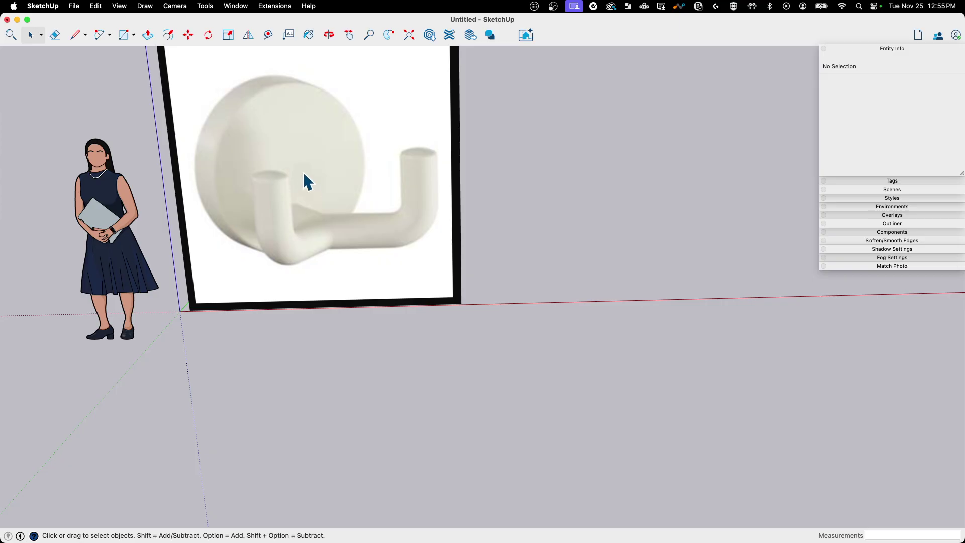
scroll(387, 133, "up", 2)
scroll(384, 101, "up", 2)
scroll(307, 104, "up", 3)
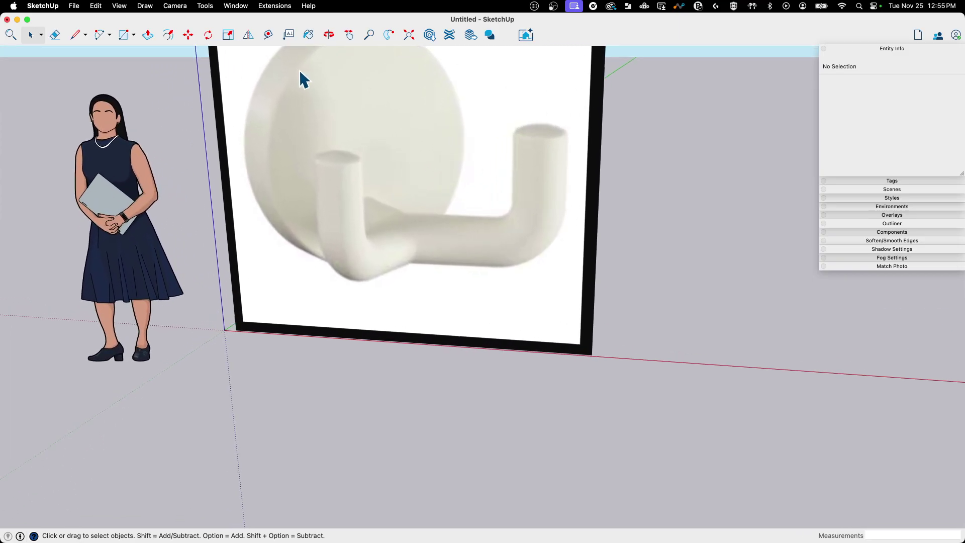
scroll(322, 131, "up", 3)
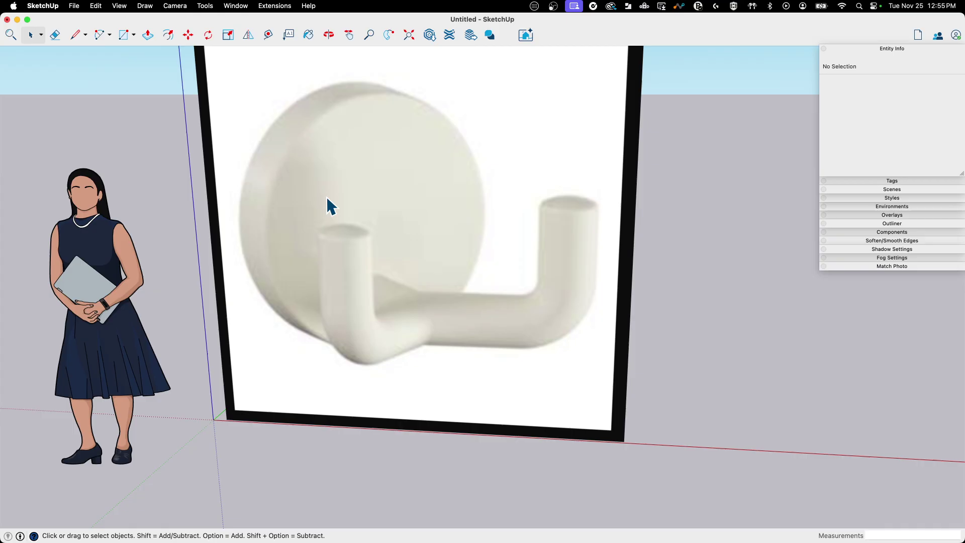
mouse_move(327, 198)
middle_mouse_down()
mouse_move(451, 187)
mouse_move(392, 150)
mouse_move(378, 189)
middle_mouse_up()
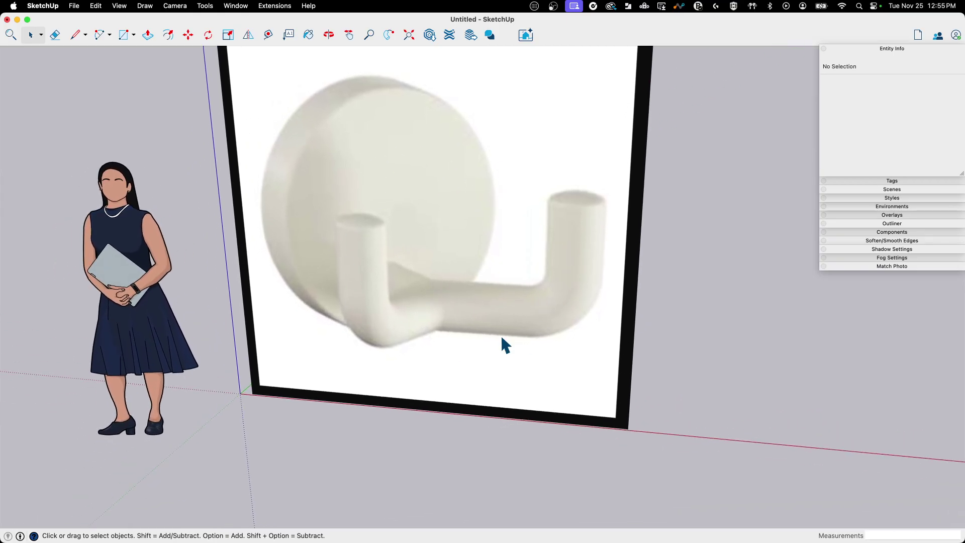
Rotate the hook reference image 90° about its bottom corner so it lies flat.
scroll(550, 312, "down", 3)
scroll(545, 319, "down", 2)
mouse_move(545, 319)
middle_mouse_down()
mouse_move(513, 379)
mouse_move(487, 354)
mouse_move(483, 385)
mouse_move(413, 299)
mouse_move(476, 360)
middle_mouse_up()
left_click(412, 299)
key("q")
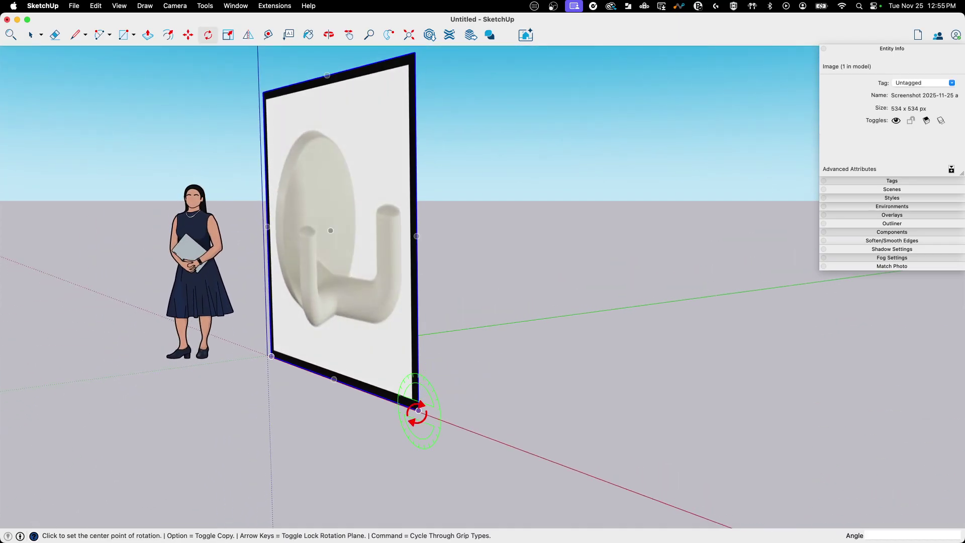
left_click(418, 411)
left_click(422, 353)
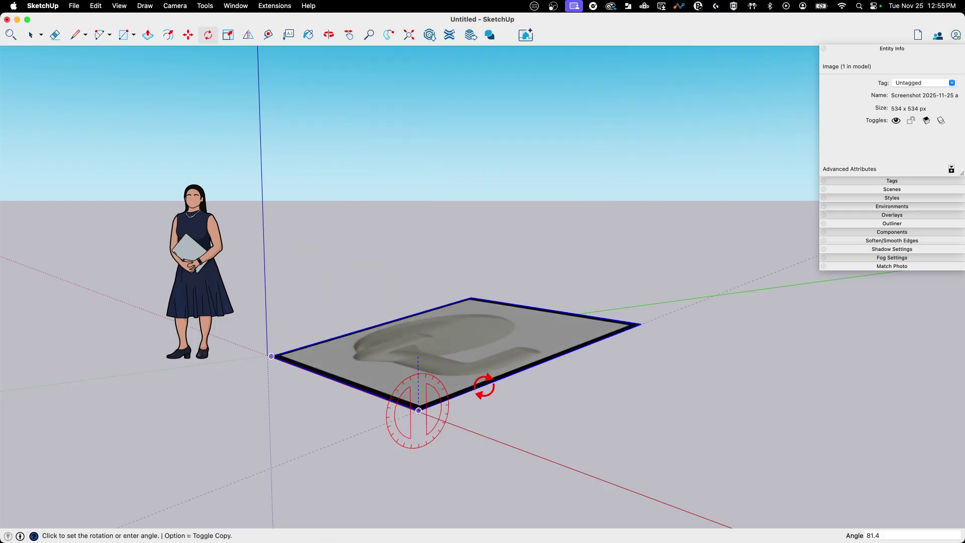
left_click(490, 399)
key("space")
mouse_move(602, 403)
middle_mouse_down()
mouse_move(596, 338)
mouse_move(567, 301)
mouse_move(478, 265)
mouse_move(522, 267)
middle_mouse_up()
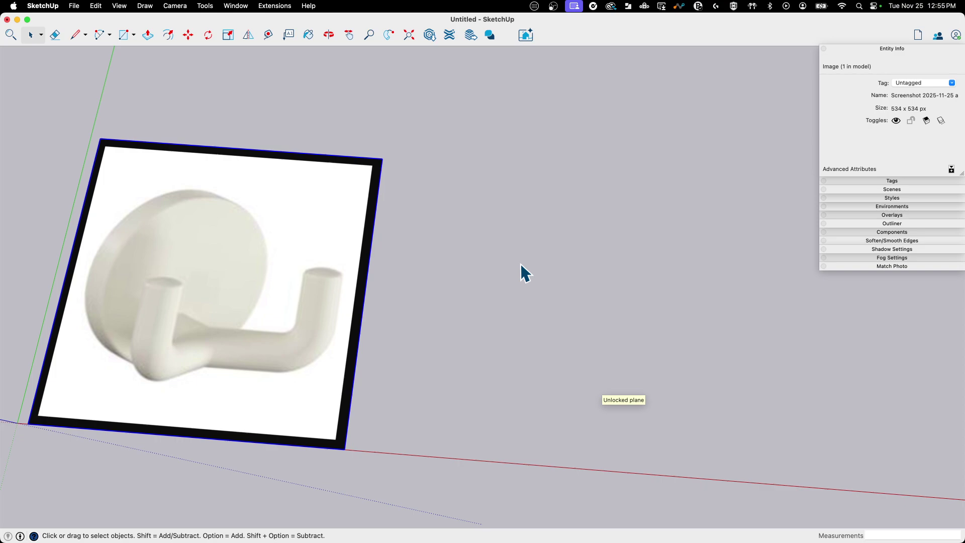
Draw a circle beside the flat image and push/pull it into a shallow cylinder.
key("c")
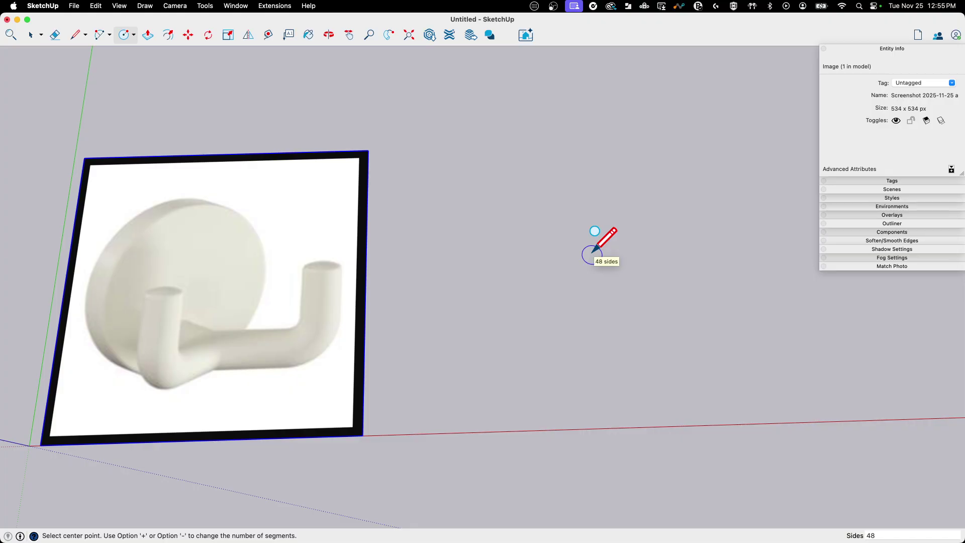
left_click(515, 299)
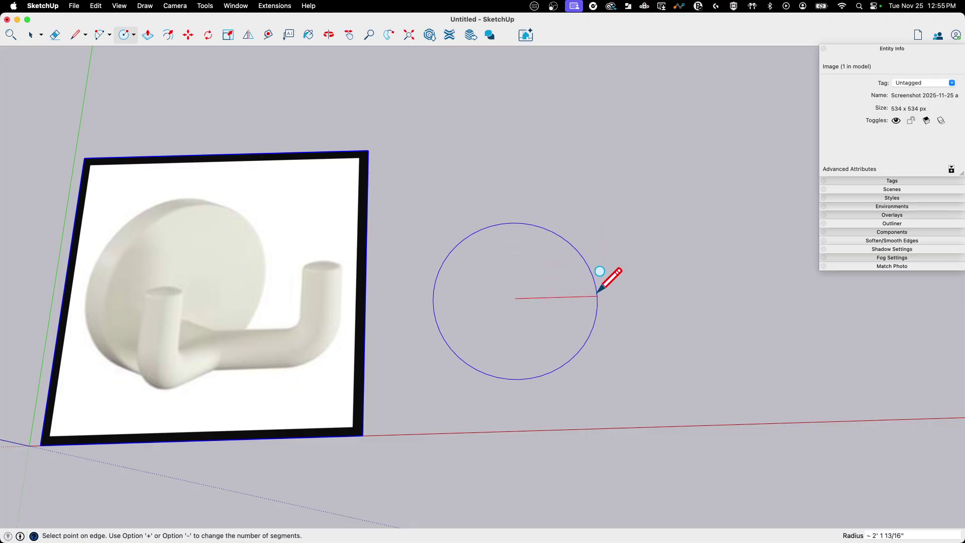
left_click(601, 300)
mouse_move(694, 336)
middle_mouse_down()
mouse_move(593, 205)
mouse_move(543, 173)
mouse_move(576, 200)
mouse_move(491, 232)
mouse_move(567, 201)
mouse_move(619, 264)
mouse_move(619, 244)
middle_mouse_up()
key("p")
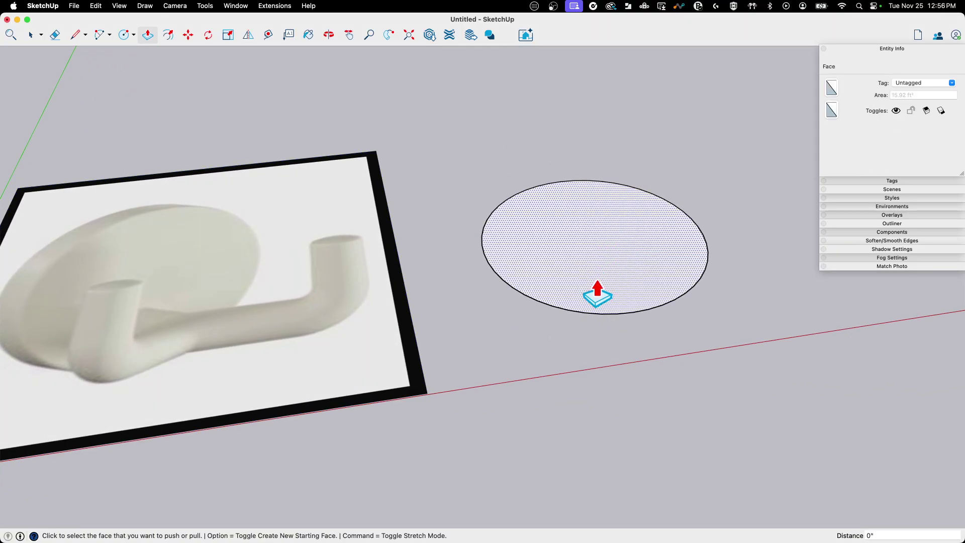
left_click(598, 297)
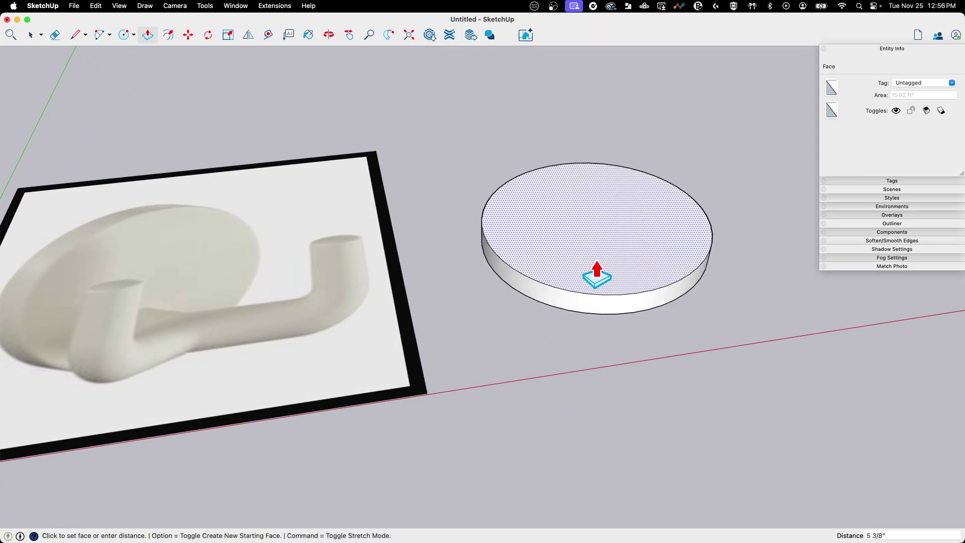
left_click(572, 266)
key("space")
Select the whole cylinder and make it a group.
mouse_move(571, 266)
middle_mouse_down()
mouse_move(362, 306)
mouse_move(327, 303)
mouse_move(601, 338)
mouse_move(581, 301)
middle_mouse_up()
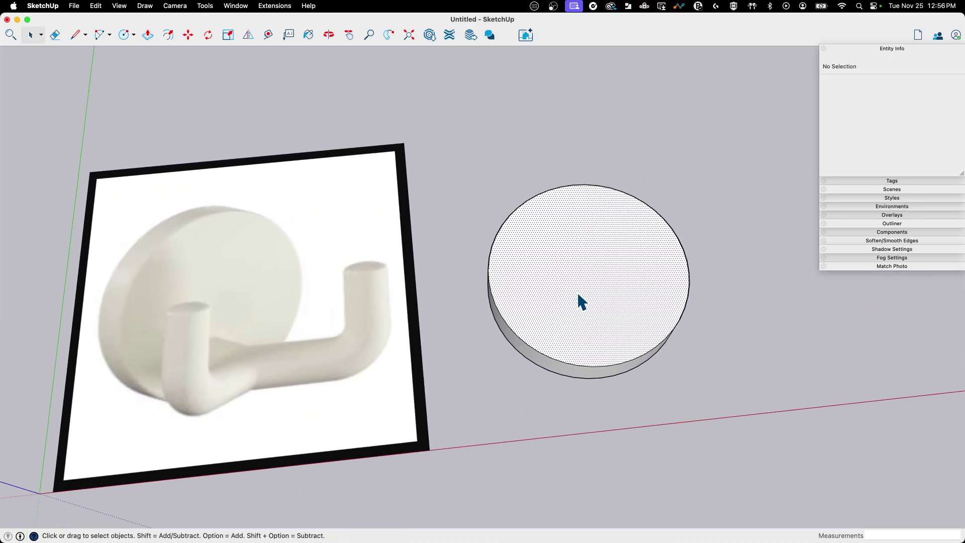
triple_click(580, 302)
right_click(578, 299)
left_click(847, 123)
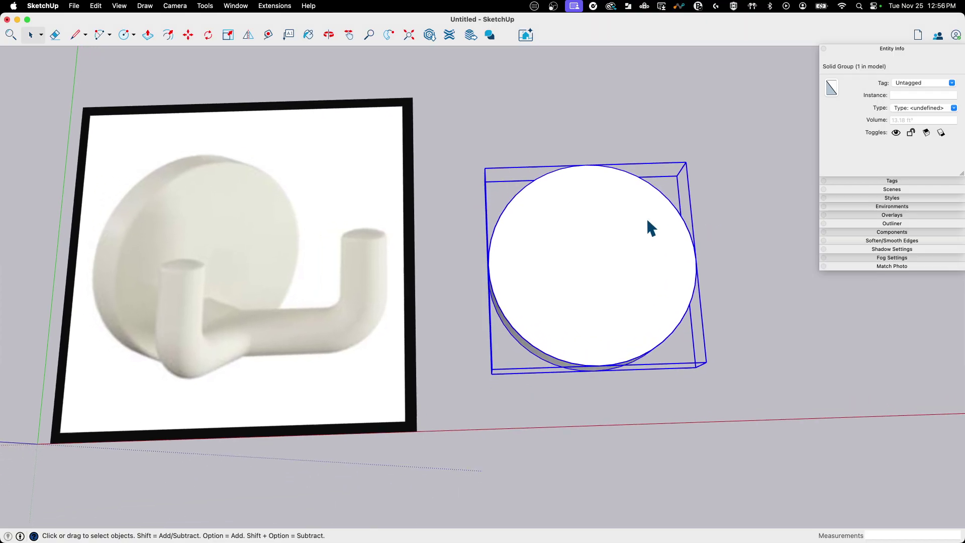
mouse_move(646, 217)
middle_mouse_down()
mouse_move(613, 235)
mouse_move(604, 221)
mouse_move(588, 270)
mouse_move(609, 253)
middle_mouse_up()
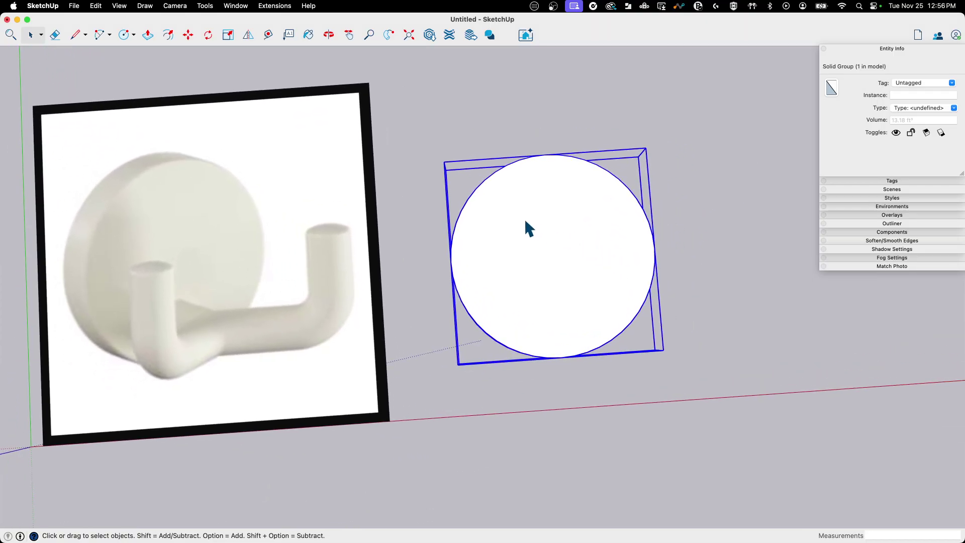
Inside the disc group, draw a small screw-hole circle near the top face's edge.
scroll(475, 235, "up", 3)
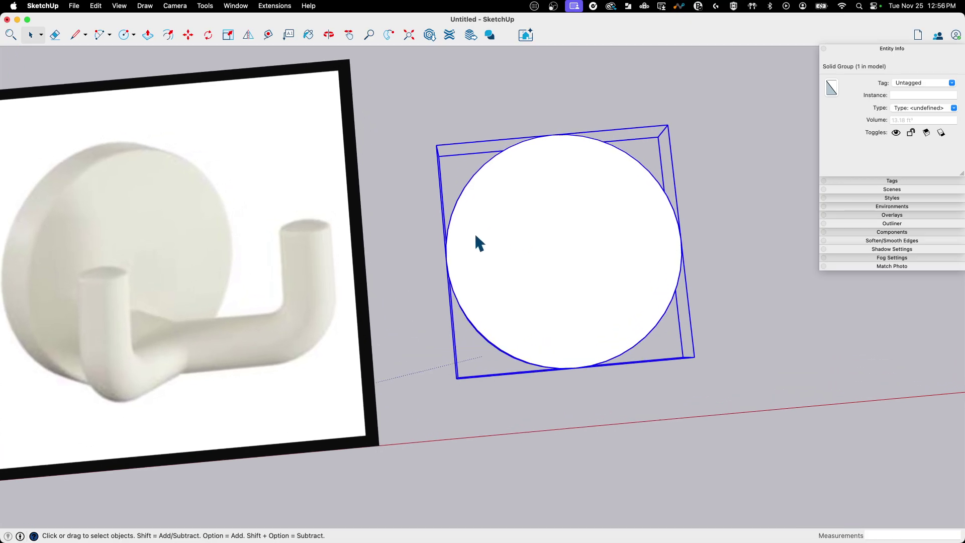
mouse_move(476, 235)
middle_mouse_down()
mouse_move(480, 251)
mouse_move(415, 247)
middle_mouse_up()
double_click(482, 257)
scroll(479, 247, "up", 2)
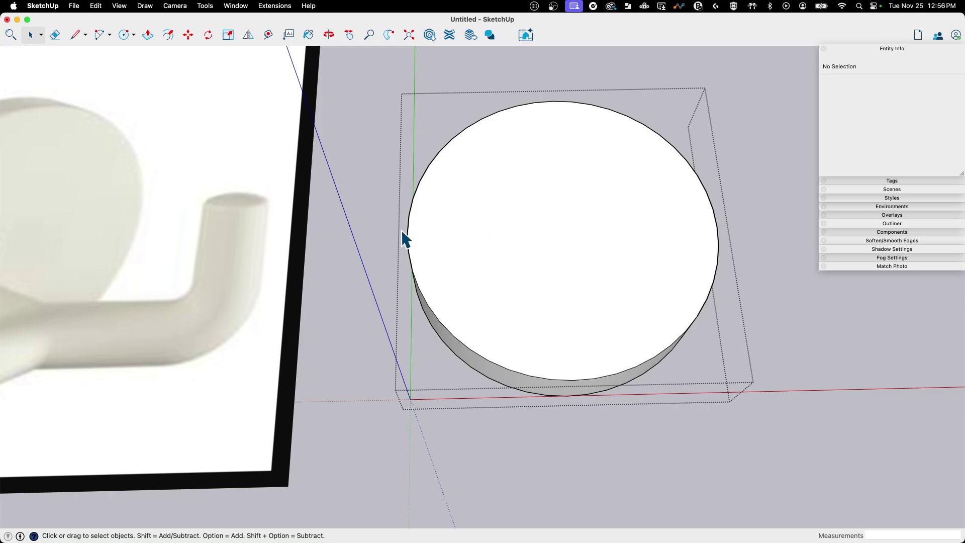
key("c")
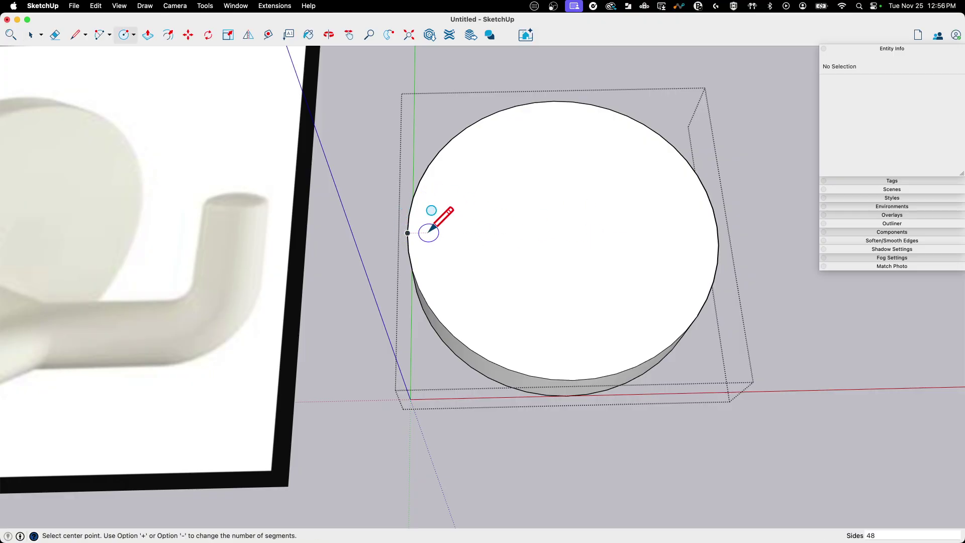
left_click(464, 232)
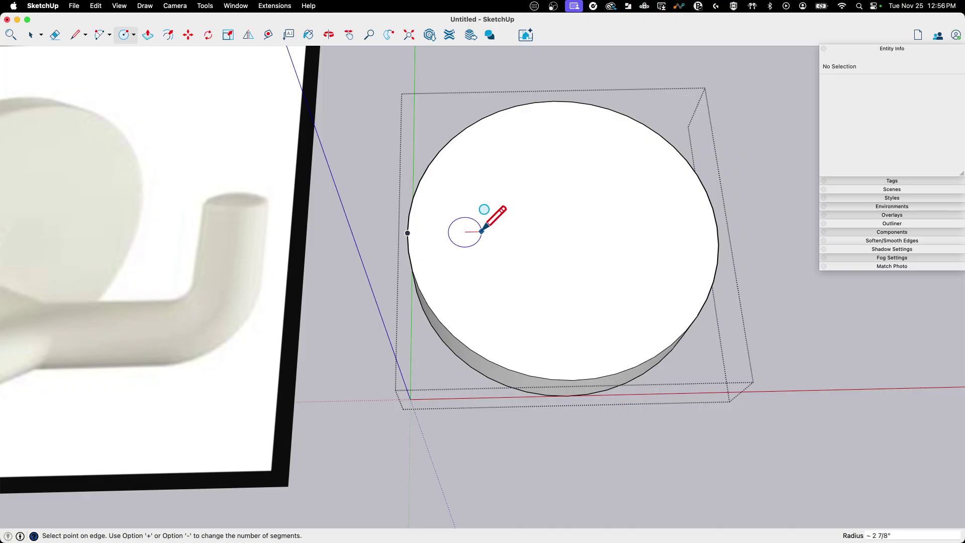
left_click(482, 231)
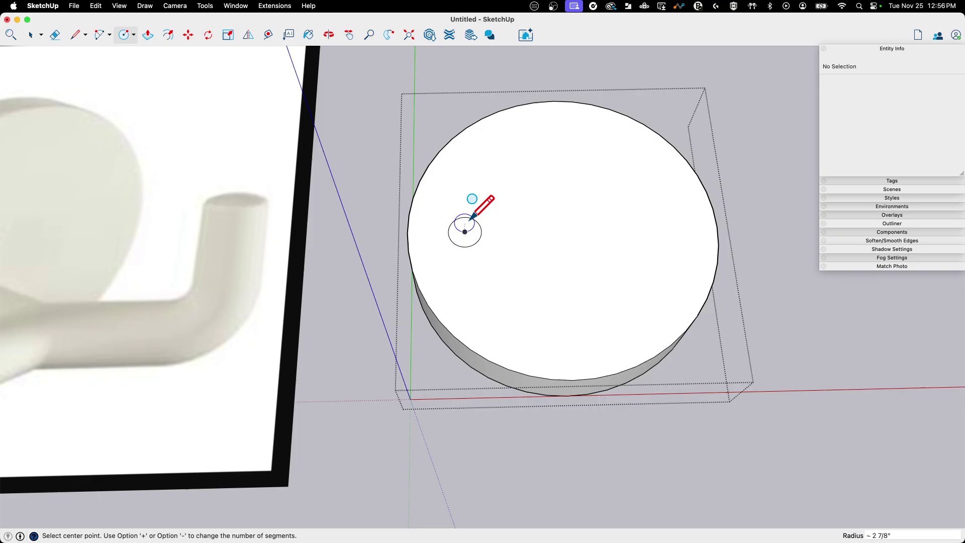
key("space")
Flip a copy of the circle across the plate's centre plane.
mouse_move(467, 233)
middle_mouse_down()
mouse_move(469, 261)
mouse_move(446, 254)
middle_mouse_up()
left_click(448, 249)
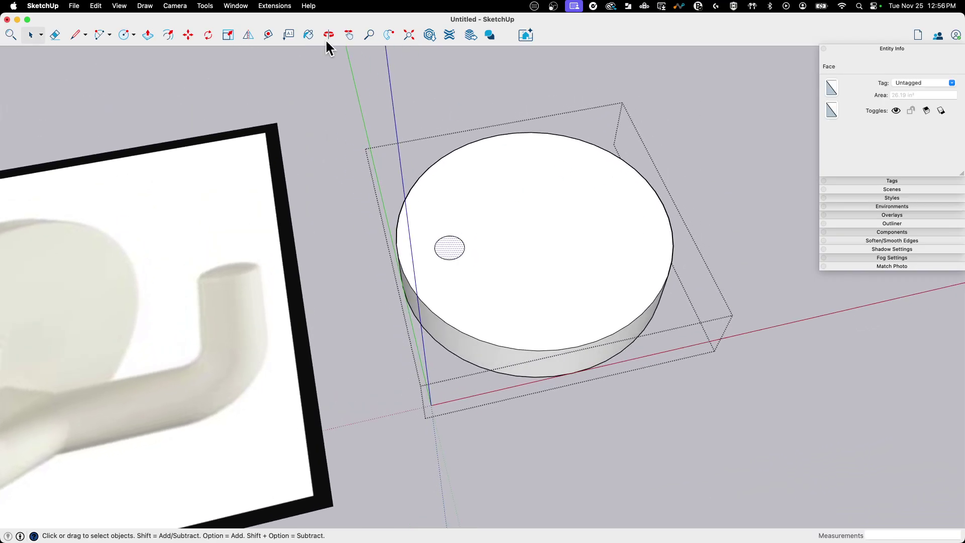
left_click(247, 38)
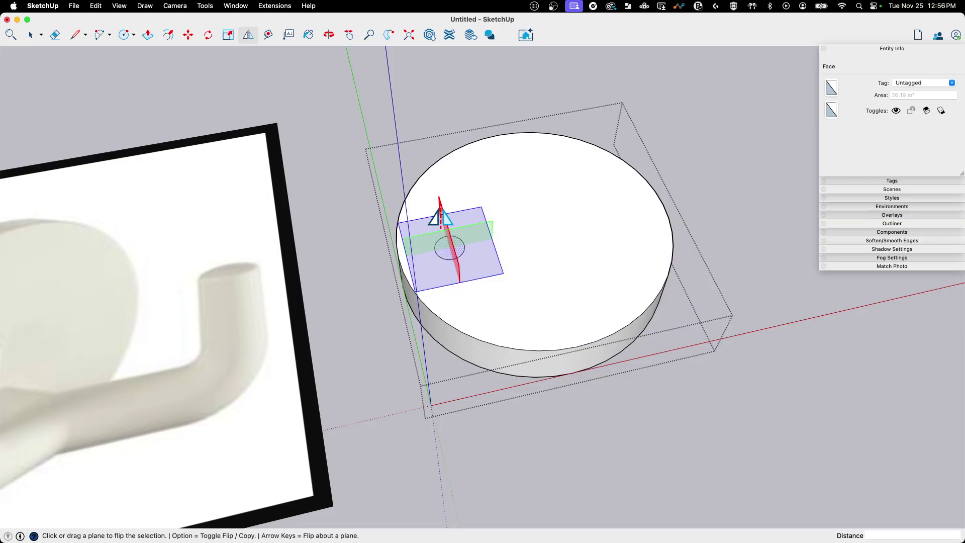
key("alt")
left_click_drag(502, 183, 578, 347)
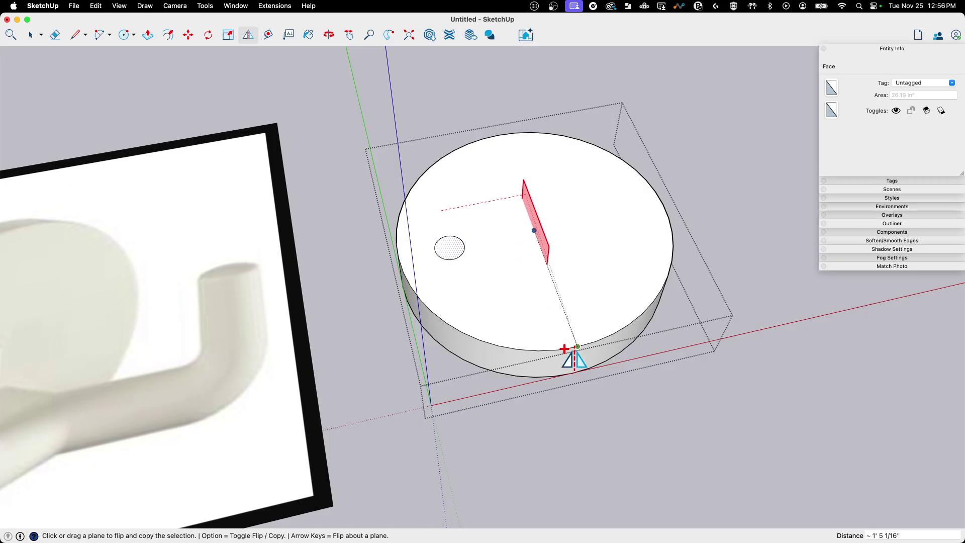
Place the mirrored circle and push both circles down into holes of equal depth.
left_click(618, 209)
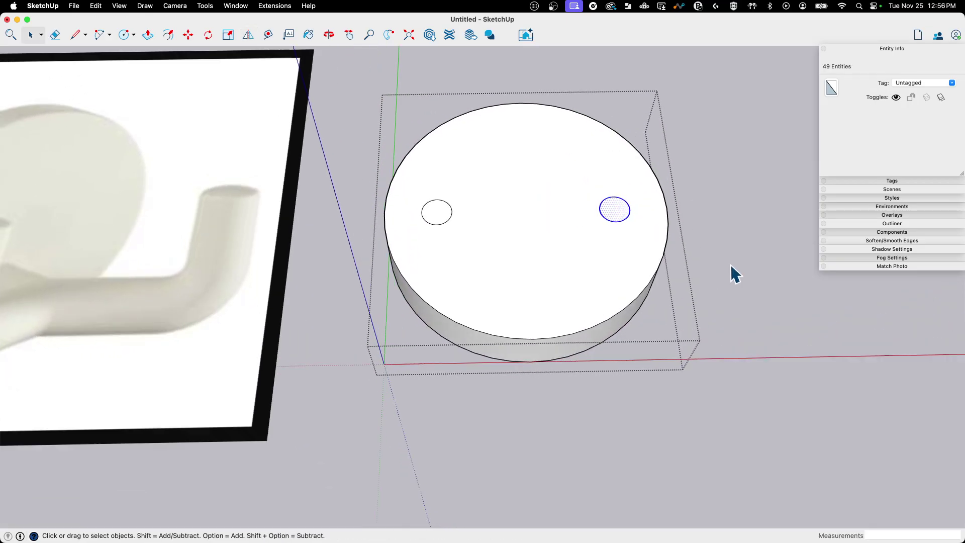
scroll(455, 191, "up", 3)
mouse_move(456, 191)
middle_mouse_down()
mouse_move(416, 179)
mouse_move(416, 195)
mouse_move(414, 179)
mouse_move(406, 201)
middle_mouse_up()
key("p")
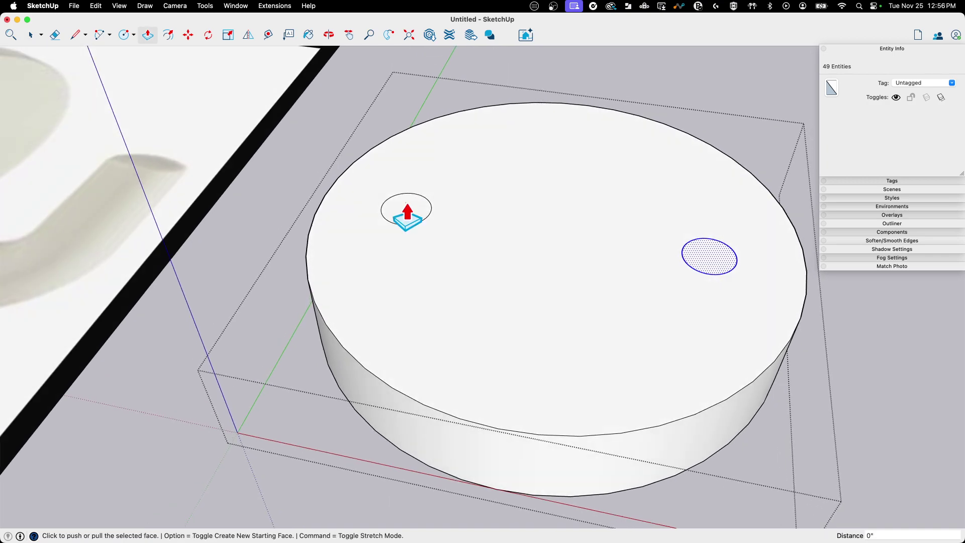
left_click(713, 255)
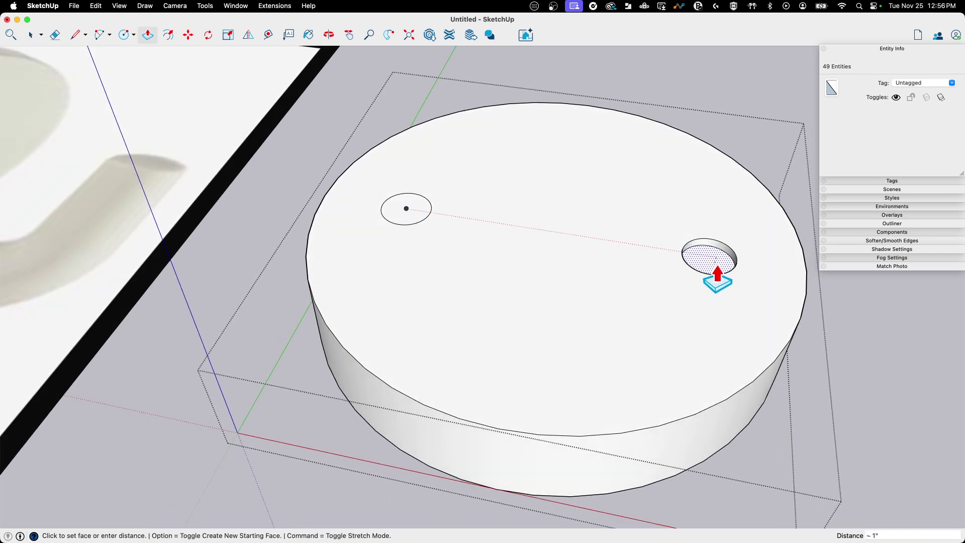
left_click(715, 276)
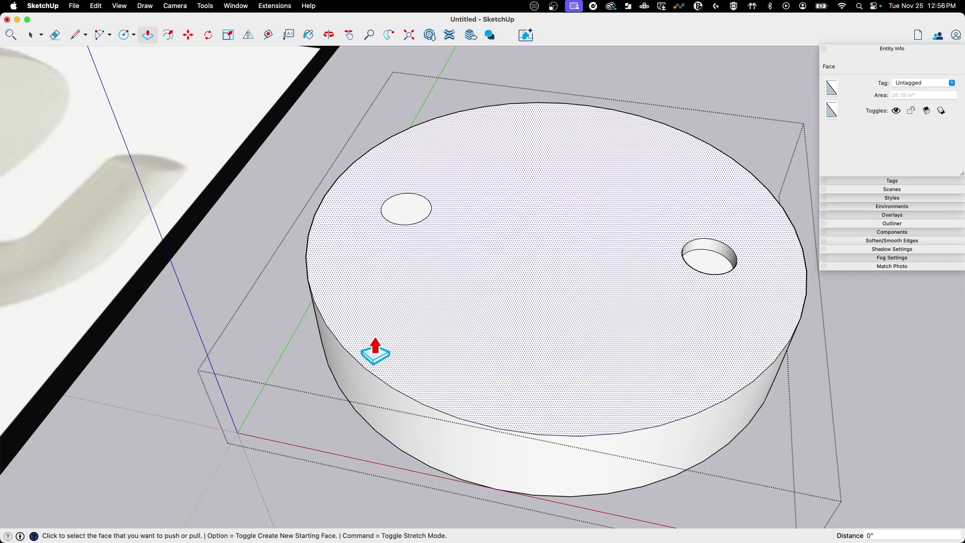
double_click(402, 211)
mouse_move(491, 252)
middle_mouse_down()
mouse_move(450, 236)
mouse_move(426, 201)
mouse_move(403, 213)
middle_mouse_up()
key("space")
Scale the left hole's rim about its centre to widen it into a countersink.
left_click(401, 210)
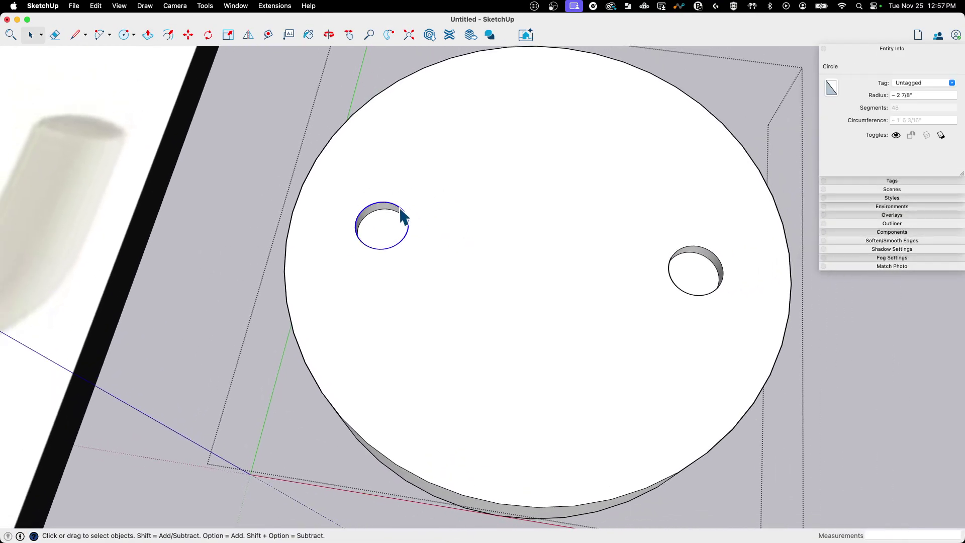
key("s")
key("alt")
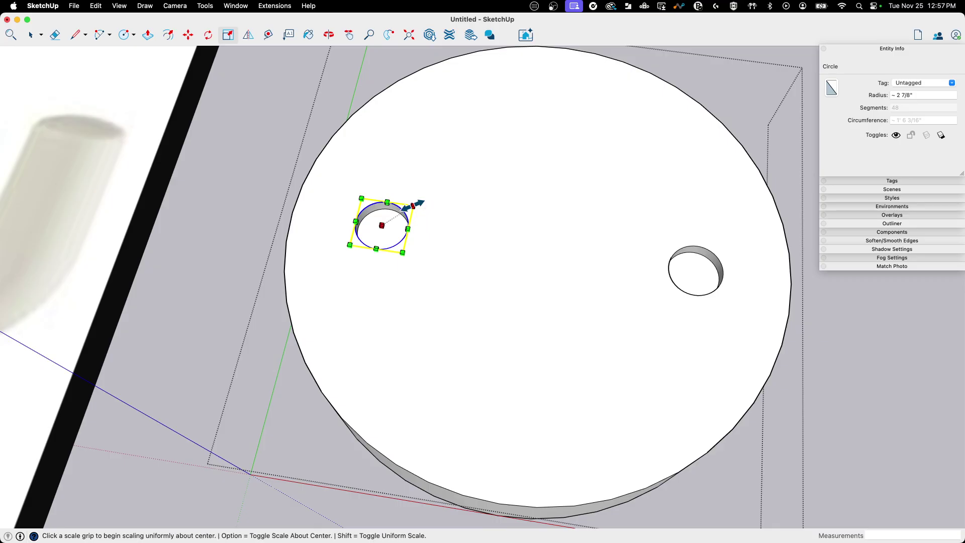
left_click(414, 205)
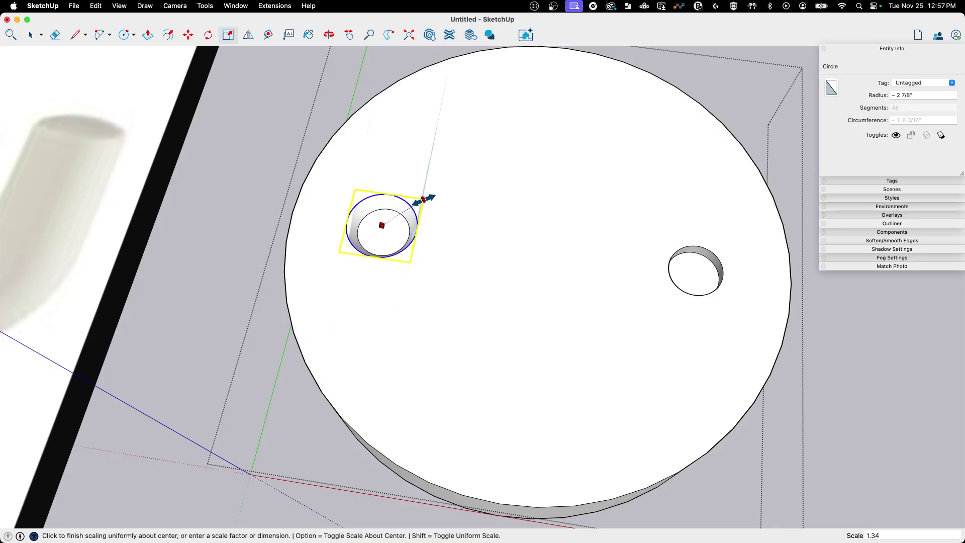
left_click(425, 198)
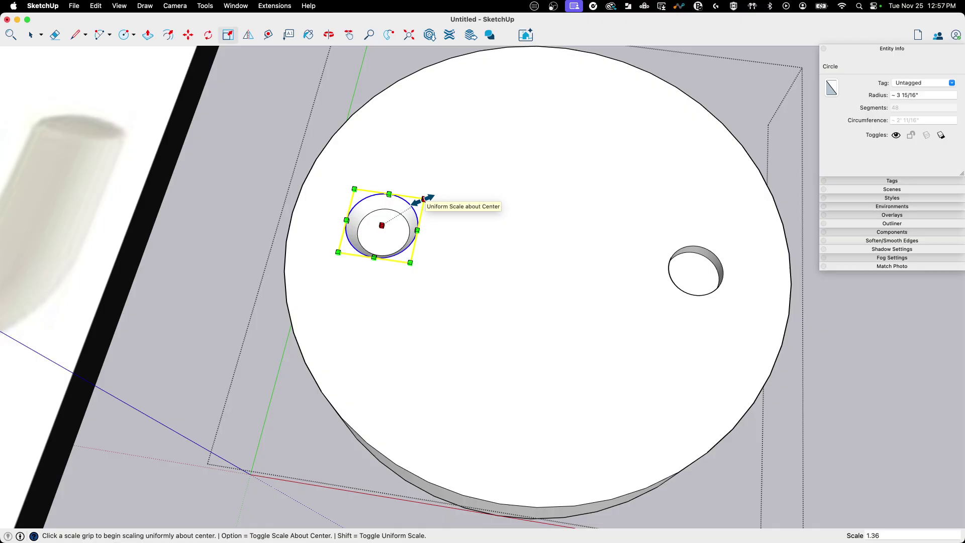
key("super+z")
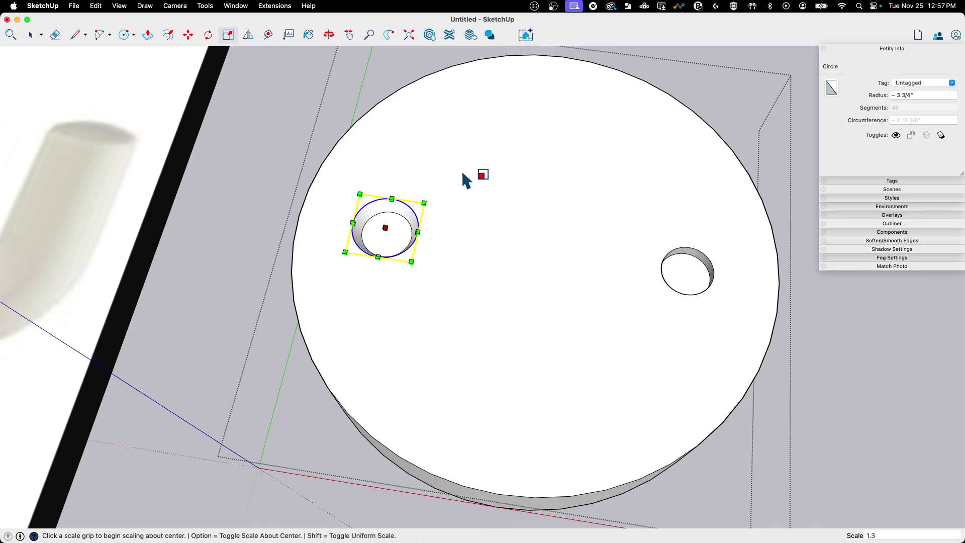
middle_click_drag(461, 170, 618, 290)
key("space")
Scale the right hole's rim about its centre to match the left countersink.
left_click(623, 294)
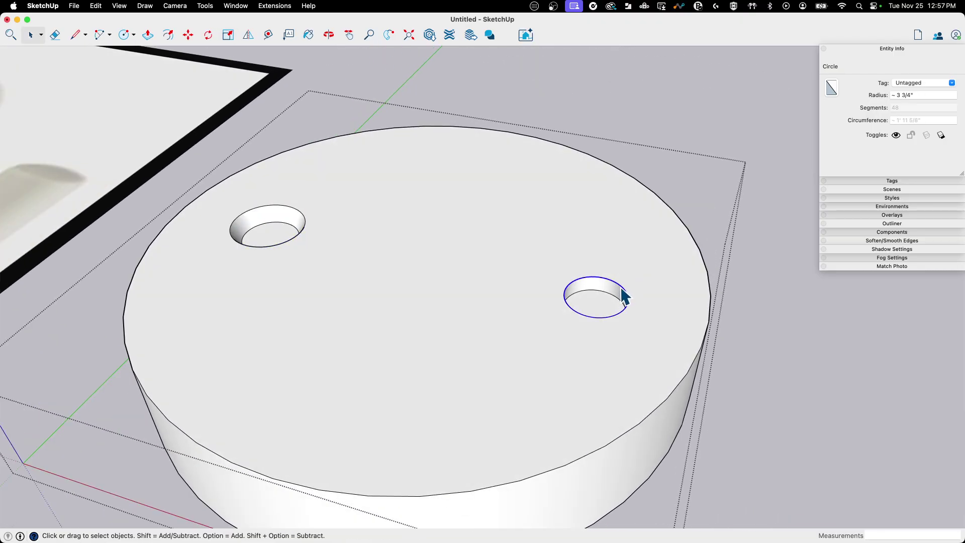
key("s")
key("alt")
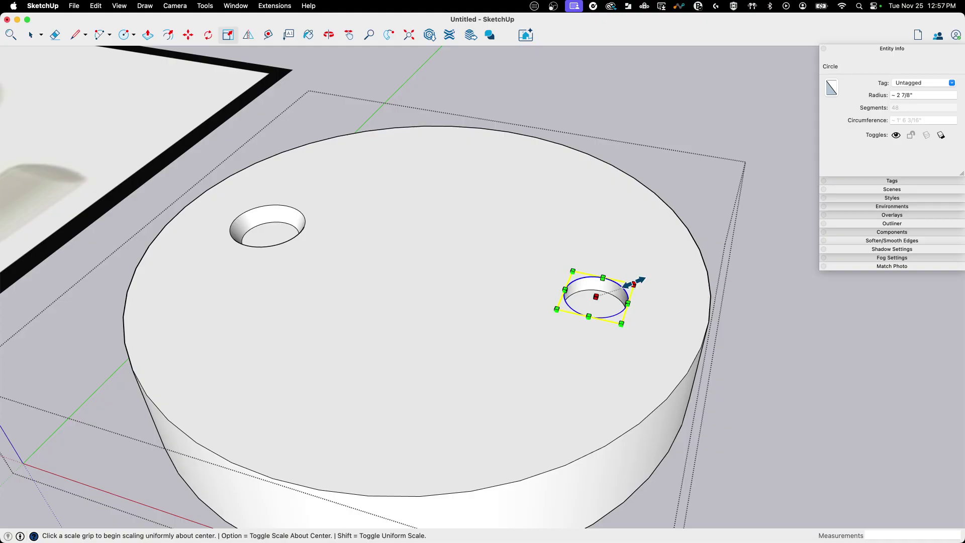
left_click(628, 277)
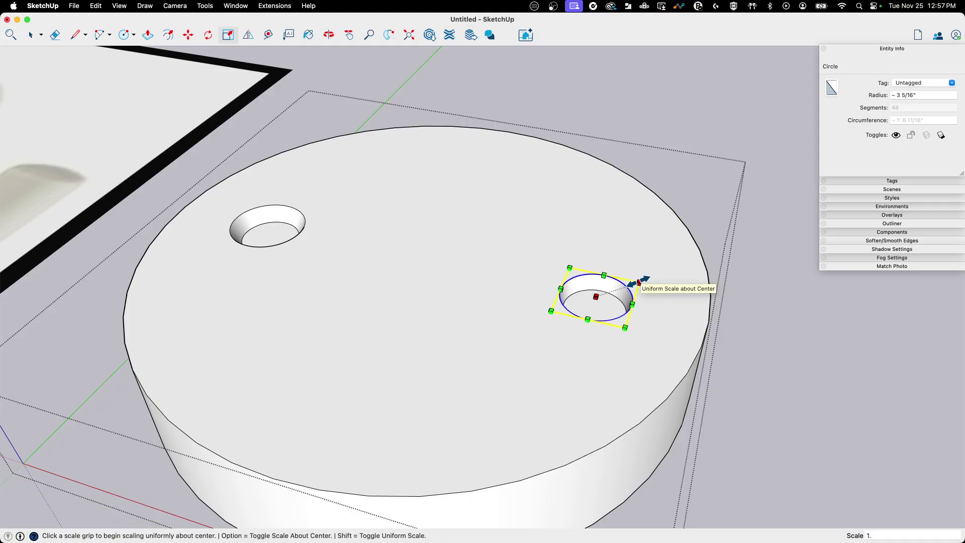
left_click(639, 281)
scroll(654, 277, "down", 5)
scroll(704, 264, "down", 2)
key("space")
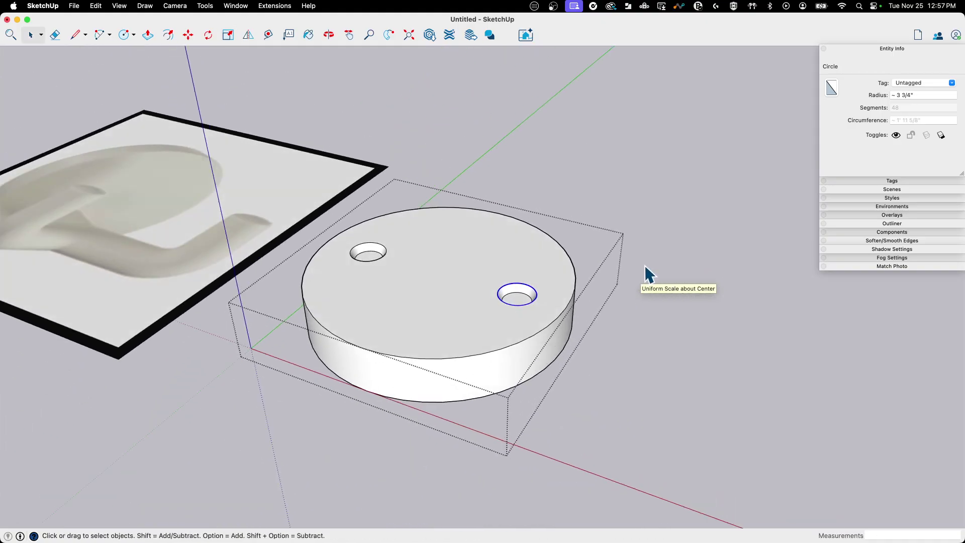
Open the plate group for editing and zoom in on the screw hole.
left_click(649, 274)
mouse_move(648, 274)
middle_mouse_down()
mouse_move(690, 254)
mouse_move(485, 328)
middle_mouse_up()
left_click(491, 250)
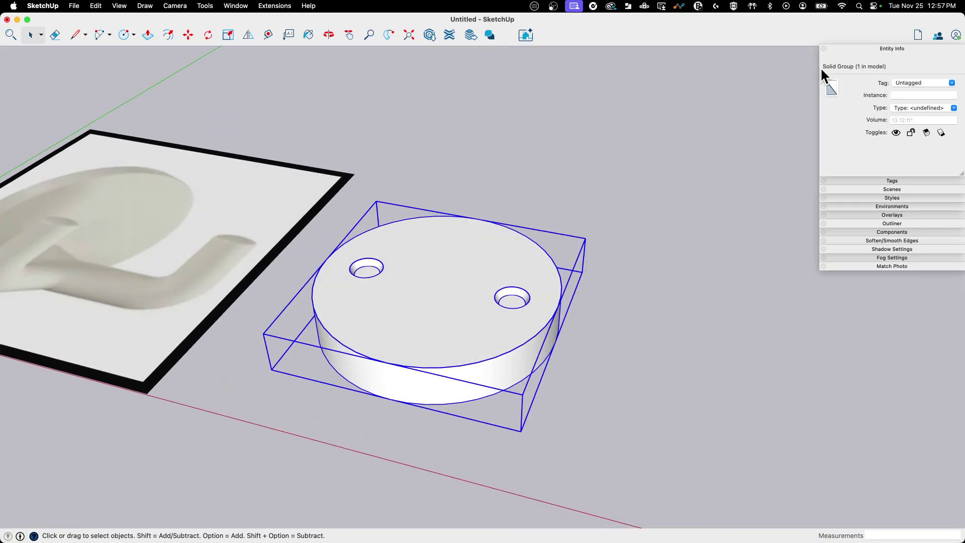
scroll(467, 304, "up", 1)
scroll(465, 297, "up", 2)
double_click(465, 298)
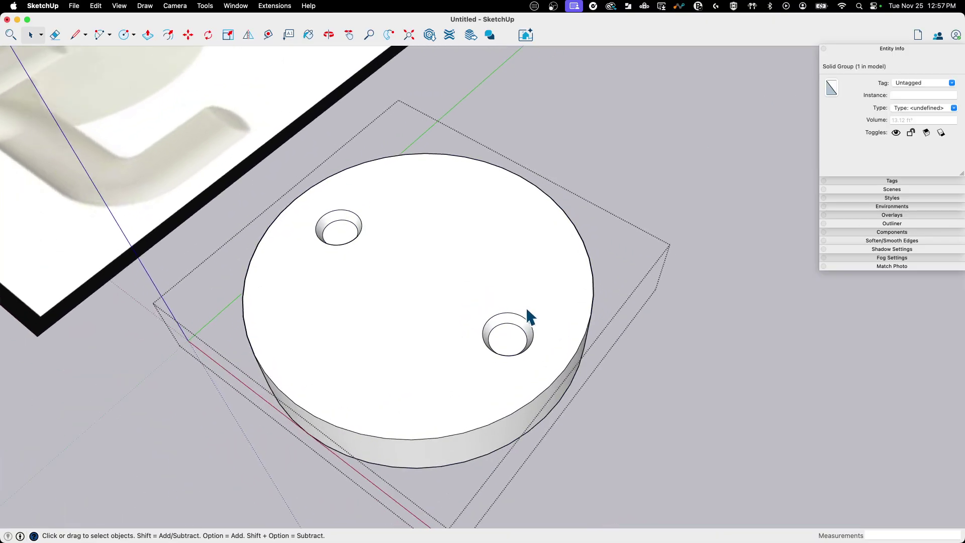
scroll(384, 224, "up", 3)
scroll(386, 230, "up", 2)
Push/Pull the screw hole's floor down through the plate's underside.
left_click(410, 247)
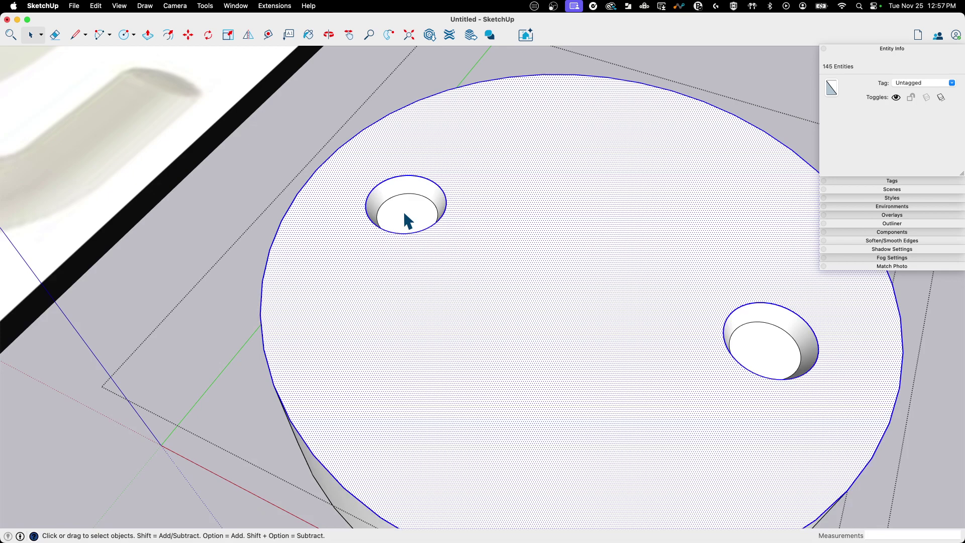
left_click(407, 210)
key("p")
middle_click_drag(403, 211, 405, 242)
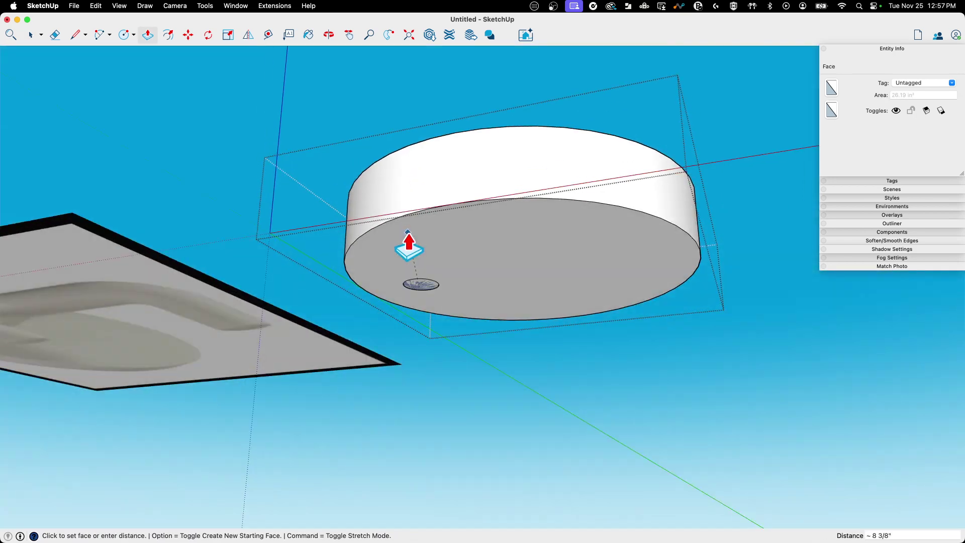
left_click(438, 294)
mouse_move(439, 294)
middle_mouse_down()
mouse_move(468, 327)
mouse_move(523, 291)
mouse_move(564, 241)
mouse_move(701, 264)
middle_mouse_up()
key("space")
Orbit and zoom around the plate to inspect the pushed-through screw hole.
scroll(670, 192, "down", 3)
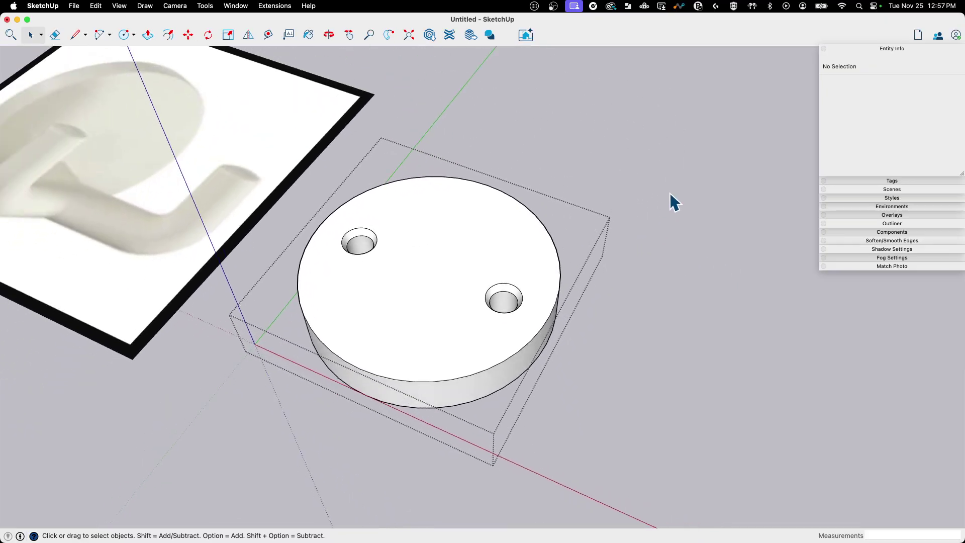
scroll(672, 191, "up", 3)
middle_click_drag(678, 191, 698, 135)
left_click(516, 220)
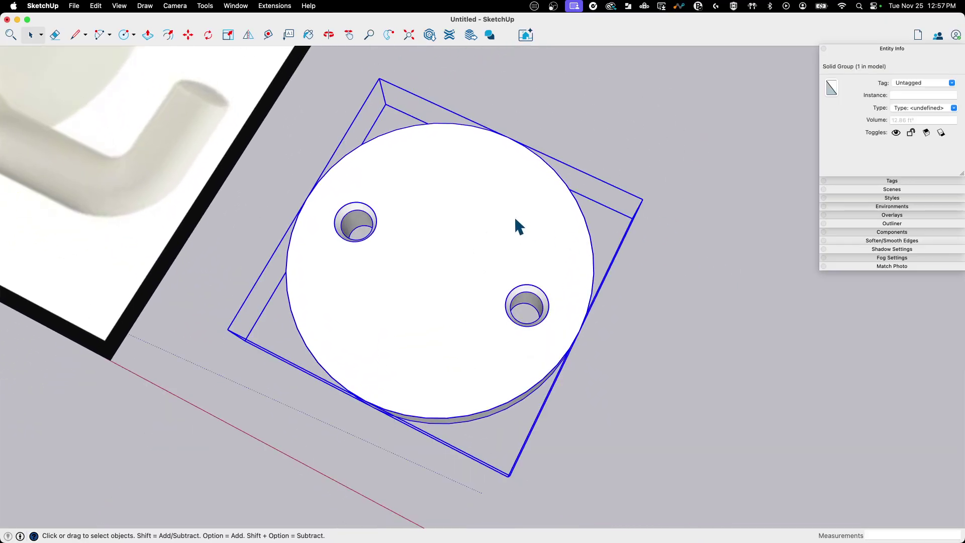
middle_click_drag(516, 220, 711, 176)
scroll(619, 237, "up", 5)
scroll(608, 237, "up", 2)
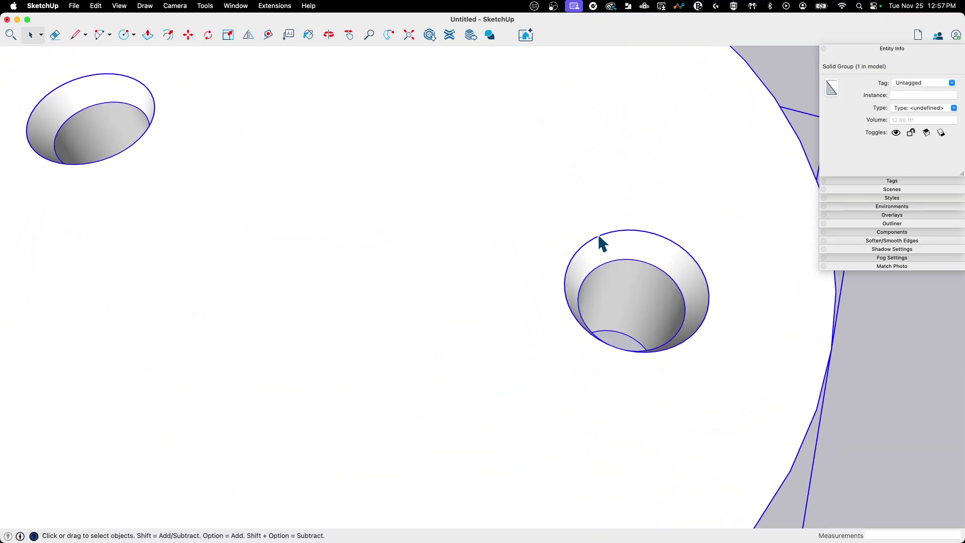
scroll(603, 202, "down", 5)
mouse_move(621, 301)
middle_mouse_down()
mouse_move(608, 355)
mouse_move(598, 319)
middle_mouse_up()
scroll(599, 319, "up", 2)
scroll(613, 311, "up", 2)
scroll(500, 244, "up", 2)
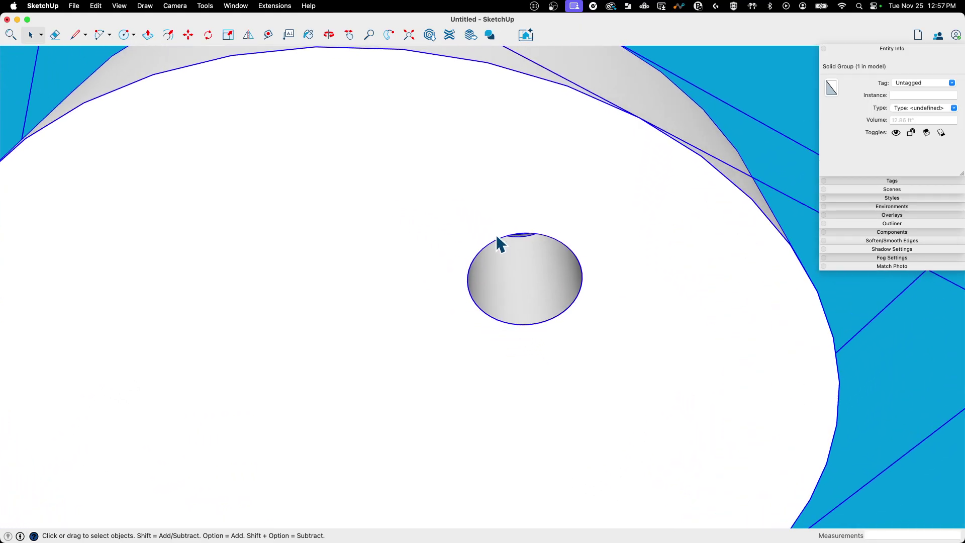
scroll(533, 178, "up", 1)
scroll(592, 236, "down", 2)
scroll(535, 194, "down", 3)
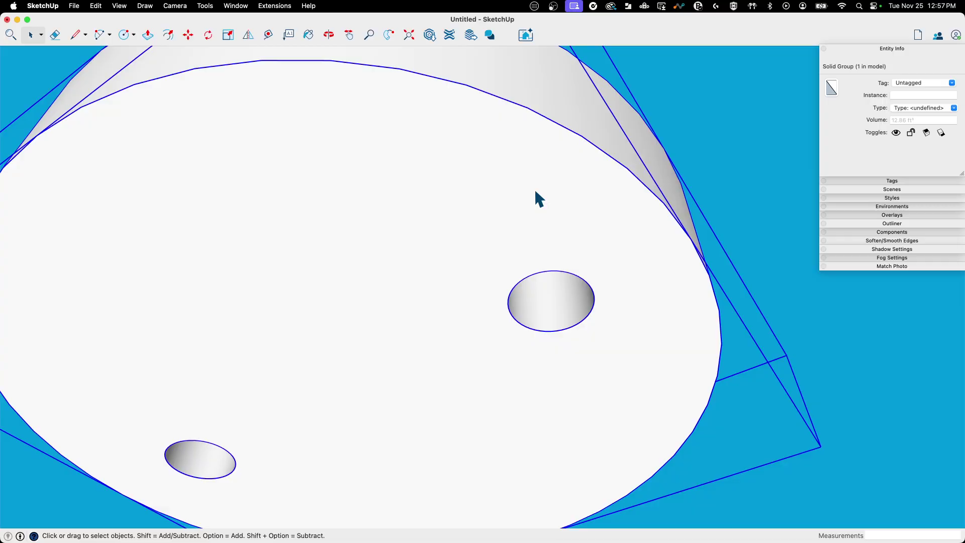
middle_click_drag(570, 260, 576, 274)
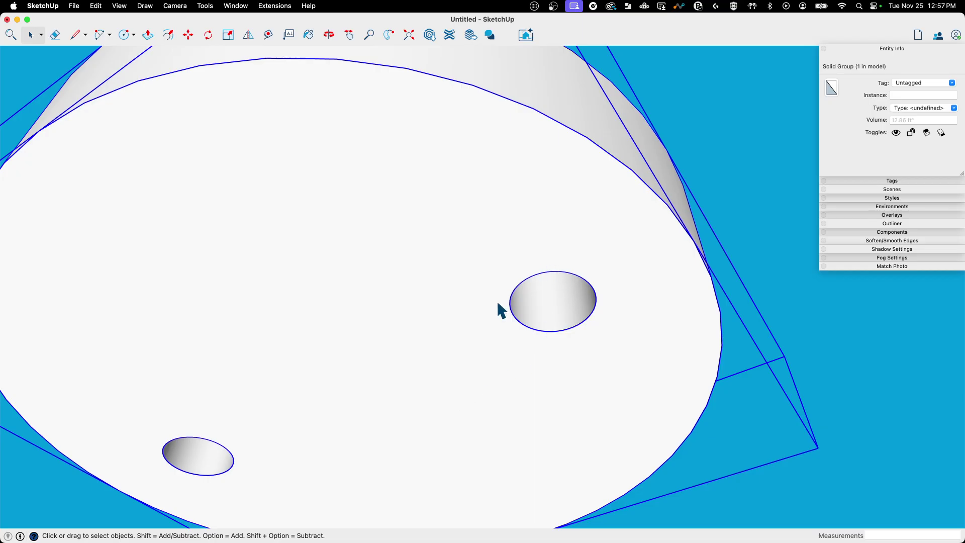
scroll(538, 333, "up", 1)
scroll(469, 267, "up", 2)
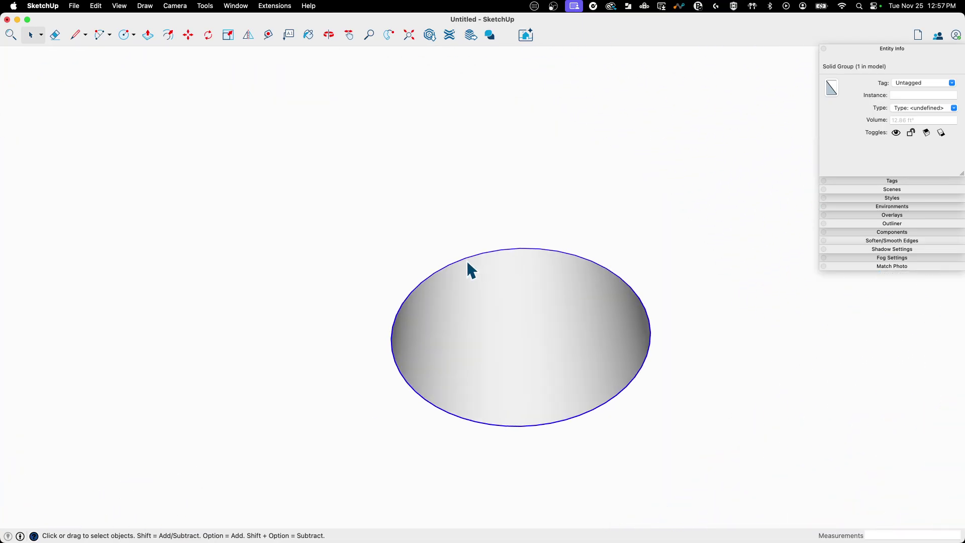
scroll(448, 276, "up", 1)
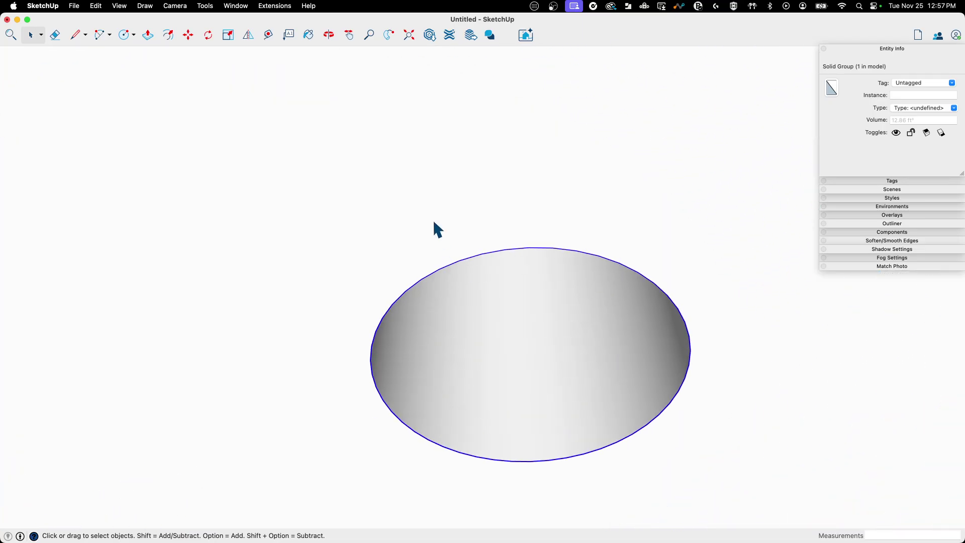
scroll(446, 282, "down", 1)
scroll(467, 312, "down", 3)
scroll(468, 312, "down", 1)
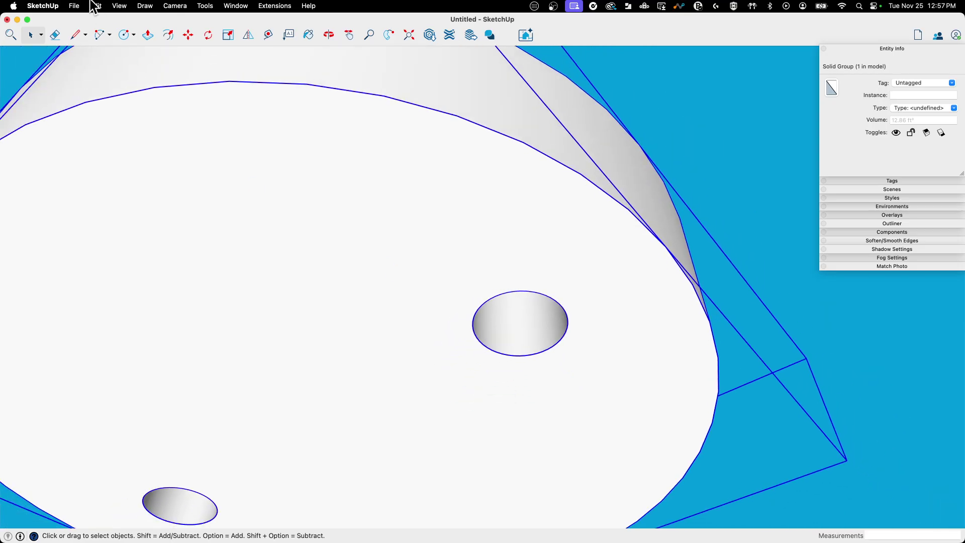
Turn on View > Hidden Geometry to show the disc's soft edges as dashed lines.
left_click(113, 7)
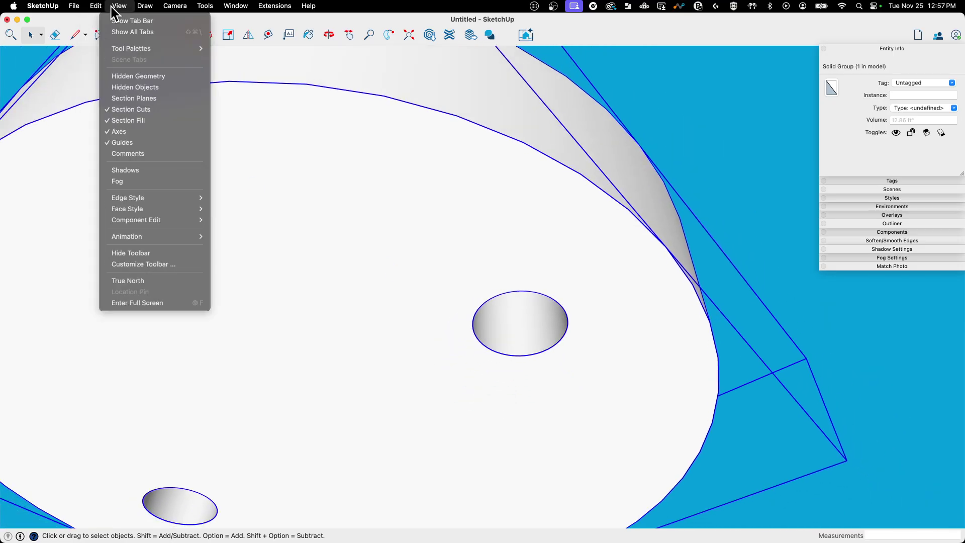
left_click(147, 77)
scroll(483, 174, "up", 2)
middle_click_drag(480, 173, 472, 151)
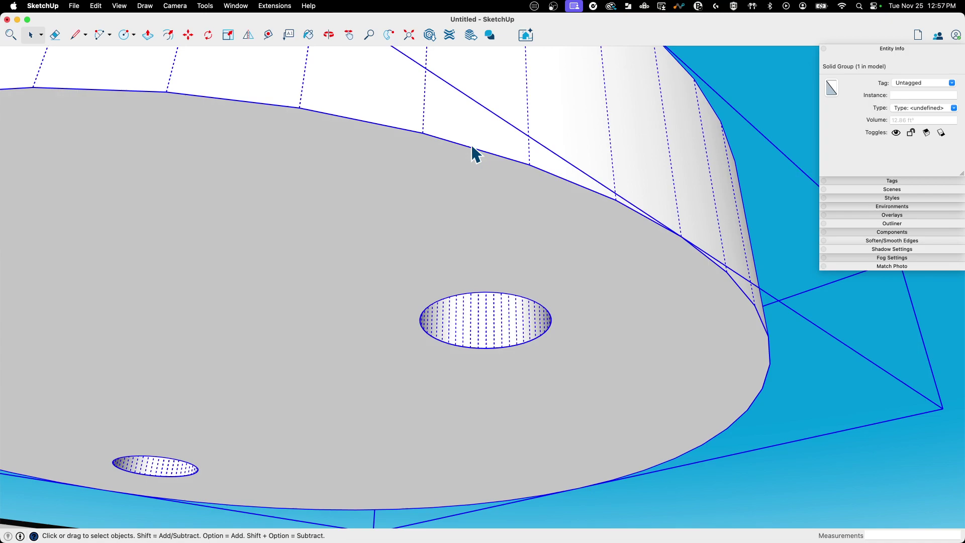
Inspect the disc's top face, side strips and hole edges, then view the group from Top.
triple_click(471, 147)
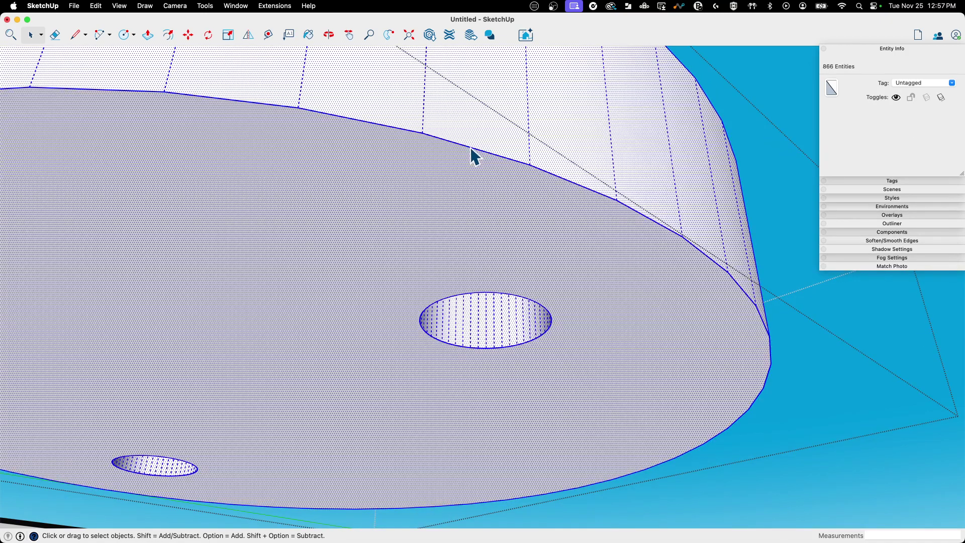
left_click(457, 190)
left_click(436, 297)
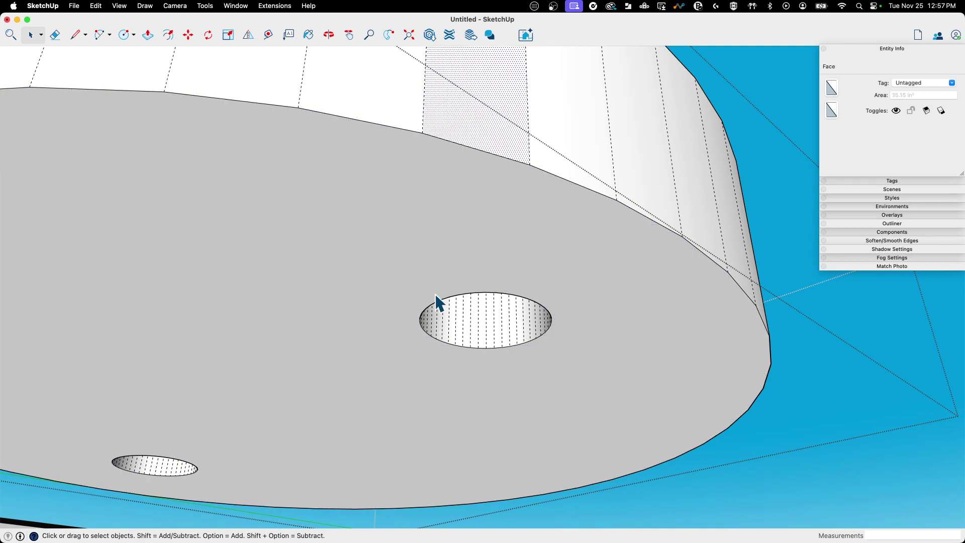
scroll(436, 297, "up", 3)
scroll(436, 296, "up", 3)
scroll(436, 295, "up", 2)
left_click(437, 297)
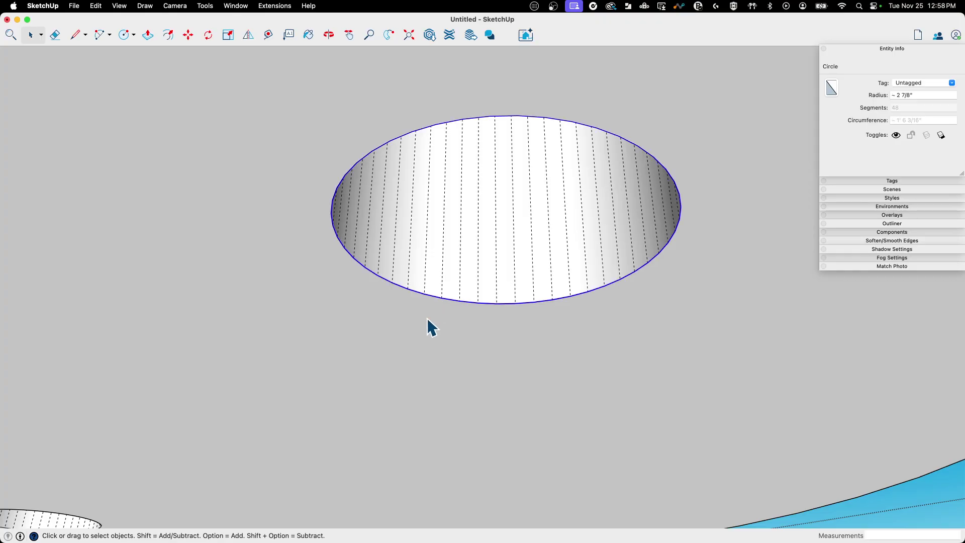
left_click(433, 298)
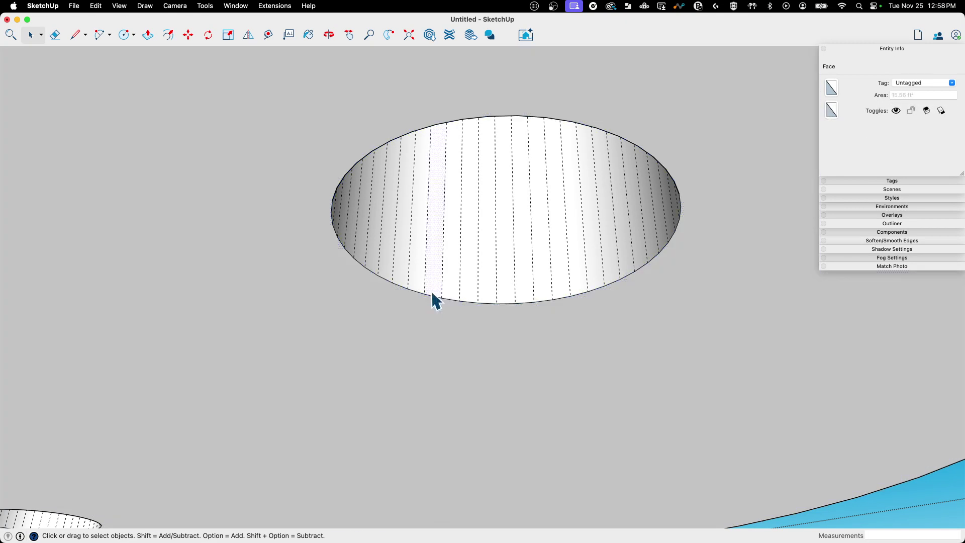
scroll(437, 302, "down", 10)
mouse_move(470, 326)
middle_mouse_down()
mouse_move(696, 278)
mouse_move(435, 351)
mouse_move(592, 271)
mouse_move(495, 360)
middle_mouse_up()
left_click(435, 351)
scroll(591, 270, "up", 5)
left_click(593, 274)
key("super+2")
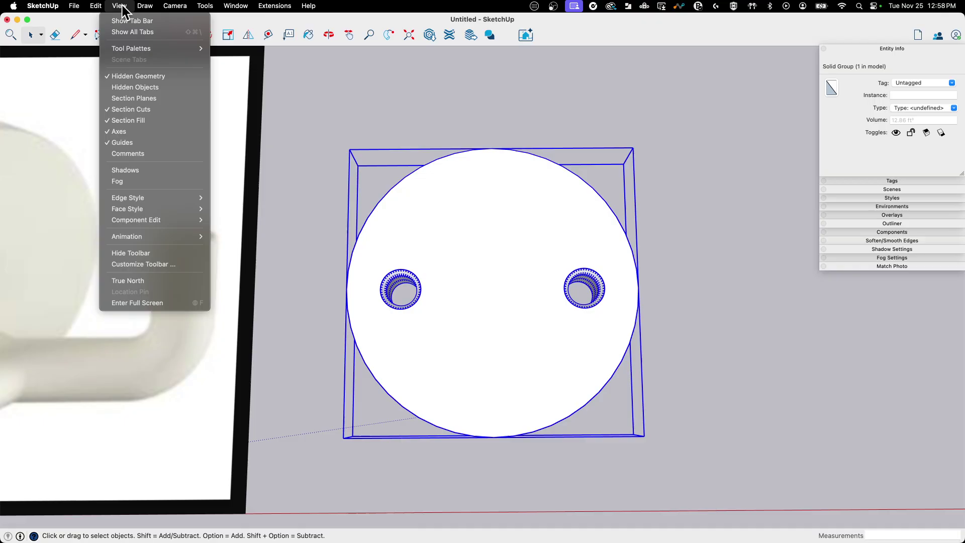
Turn off Hidden Geometry and orbit back to a perspective view of disc and photo.
left_click(128, 74)
mouse_move(717, 310)
middle_mouse_down()
mouse_move(554, 280)
mouse_move(488, 249)
mouse_move(783, 288)
middle_mouse_up()
left_click(783, 287)
mouse_move(392, 263)
middle_mouse_down()
mouse_move(440, 297)
mouse_move(442, 278)
mouse_move(597, 181)
mouse_move(476, 134)
mouse_move(601, 194)
mouse_move(534, 93)
middle_mouse_up()
scroll(443, 291, "up", 3)
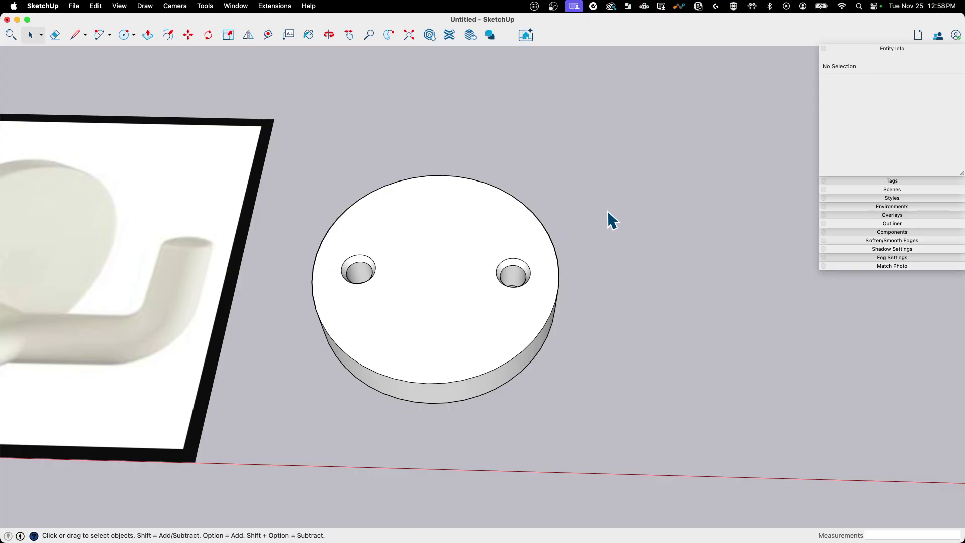
mouse_move(608, 210)
middle_mouse_down()
mouse_move(543, 222)
mouse_move(485, 265)
mouse_move(403, 270)
mouse_move(390, 299)
mouse_move(461, 297)
mouse_move(446, 291)
mouse_move(466, 284)
mouse_move(384, 317)
mouse_move(422, 297)
middle_mouse_up()
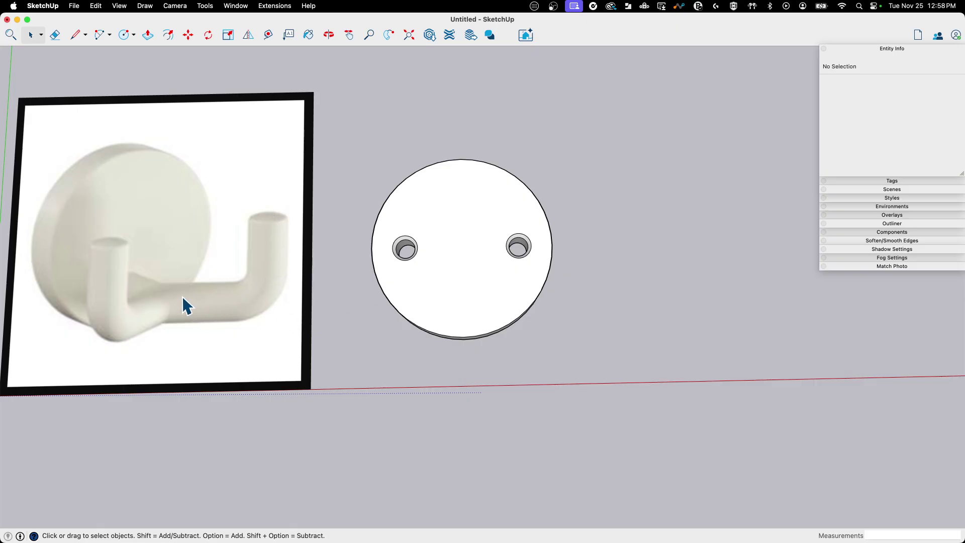
Trace the L-shaped arm path with lines and round its corner with an arc.
key("l")
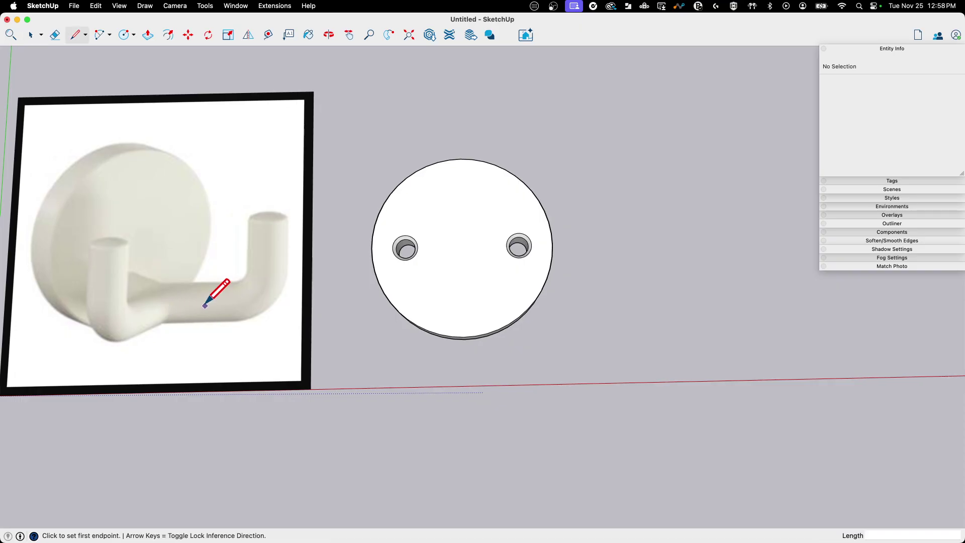
scroll(215, 290, "up", 2)
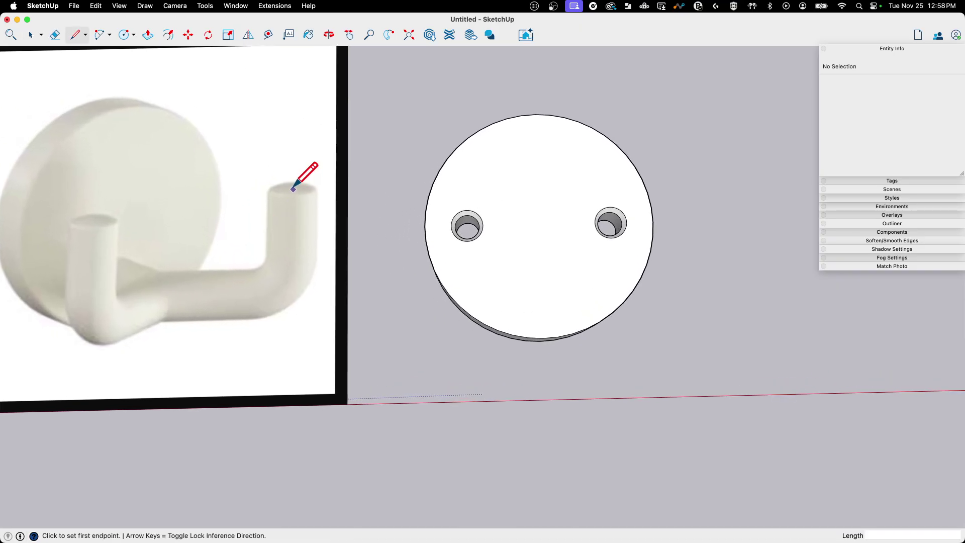
scroll(326, 212, "down", 3)
scroll(305, 207, "up", 3)
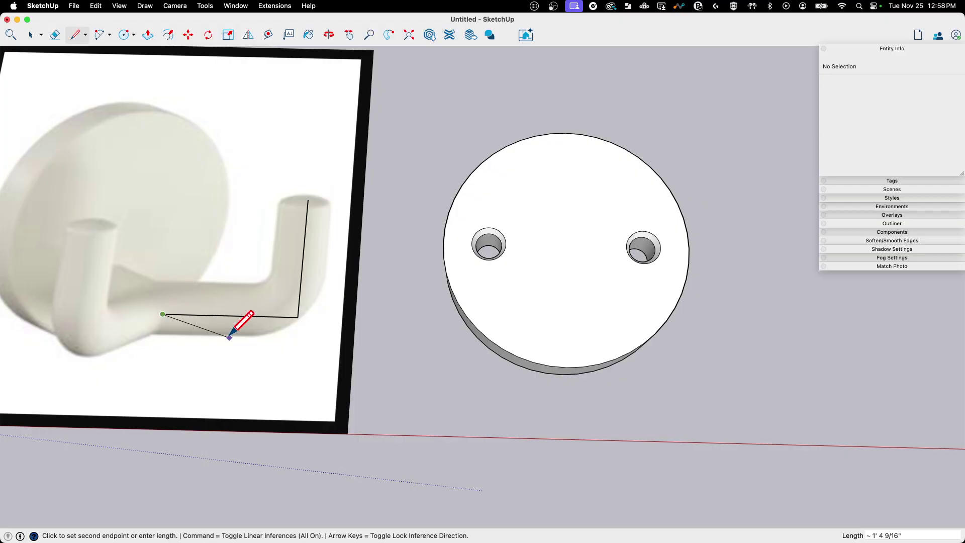
key("a")
left_click(256, 315)
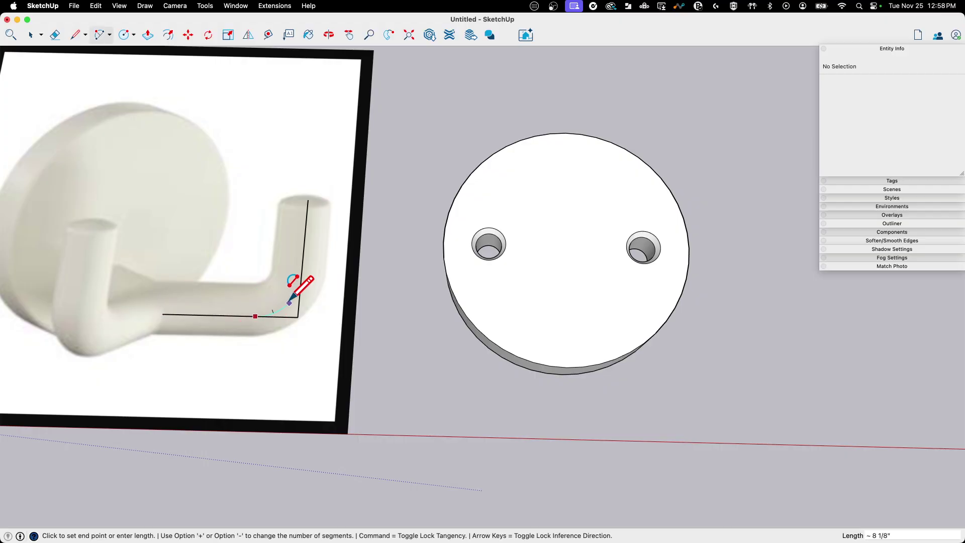
left_click(301, 276)
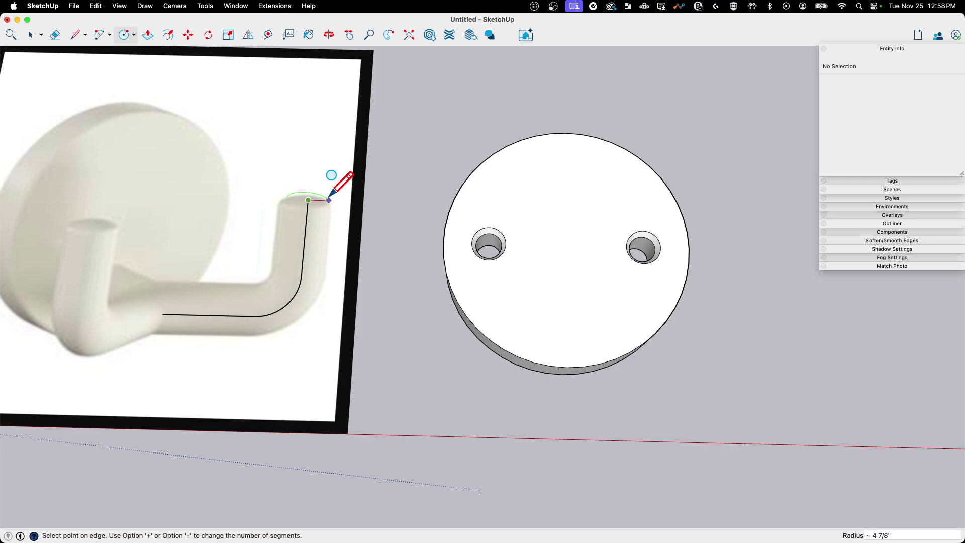
Move the traced path and circle off the photo to beside the disc.
key("space")
middle_click_drag(327, 205, 247, 227)
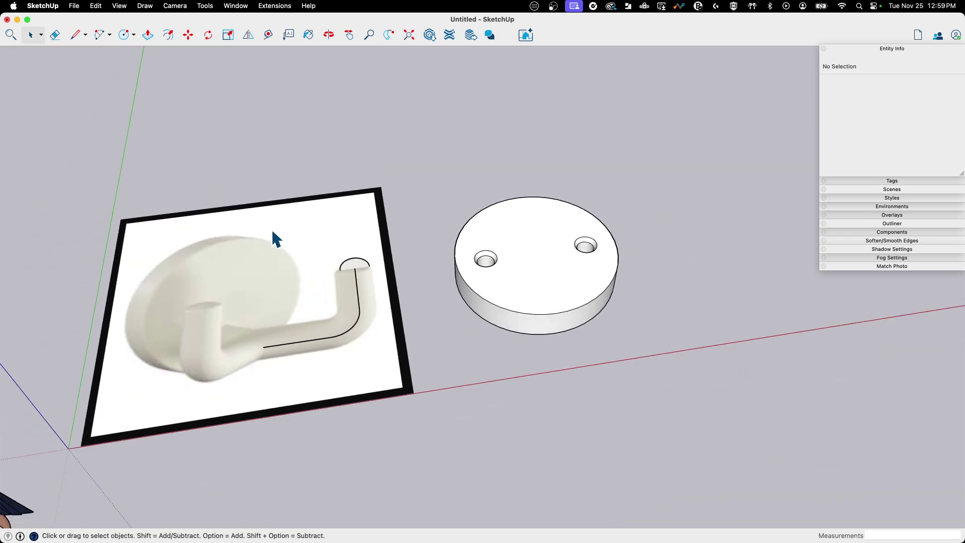
left_click_drag(246, 227, 355, 365)
key("m")
left_click(390, 330)
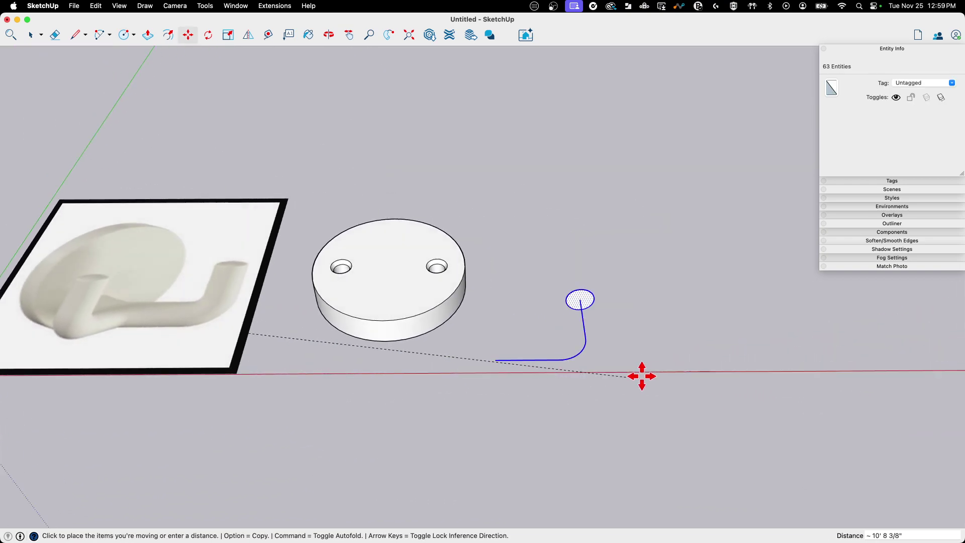
left_click(635, 347)
key("space")
Weld the path edges into one curve and sweep the circle along it into a tube.
scroll(618, 341, "up", 3)
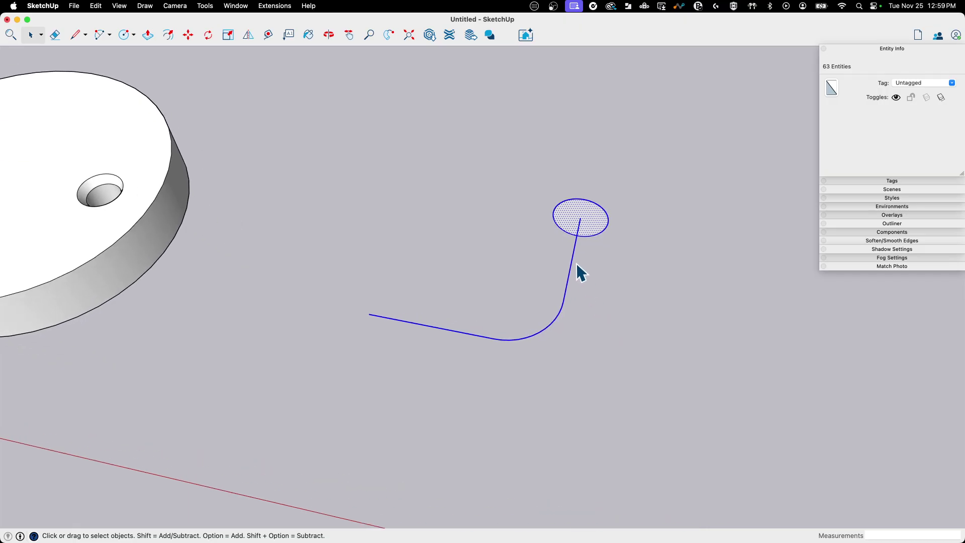
left_click(558, 297)
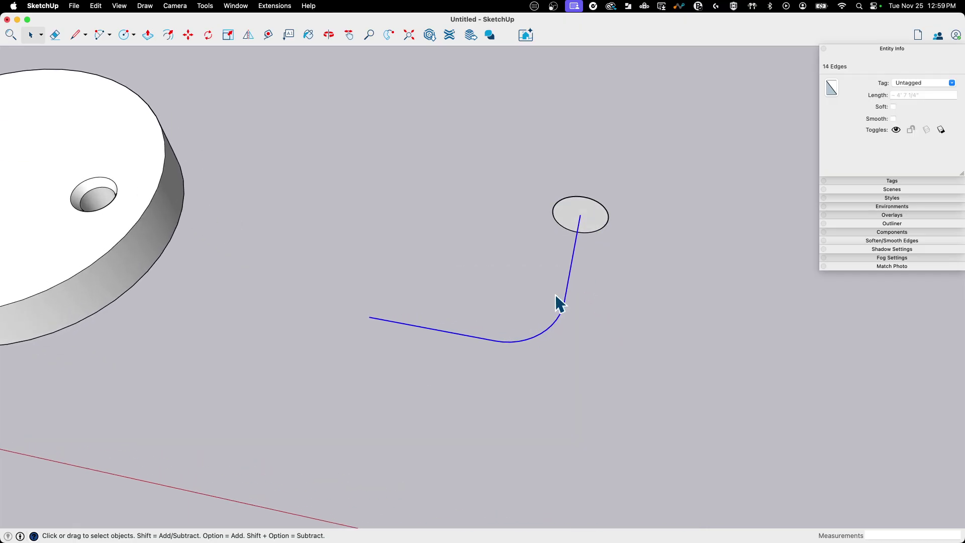
right_click(571, 264)
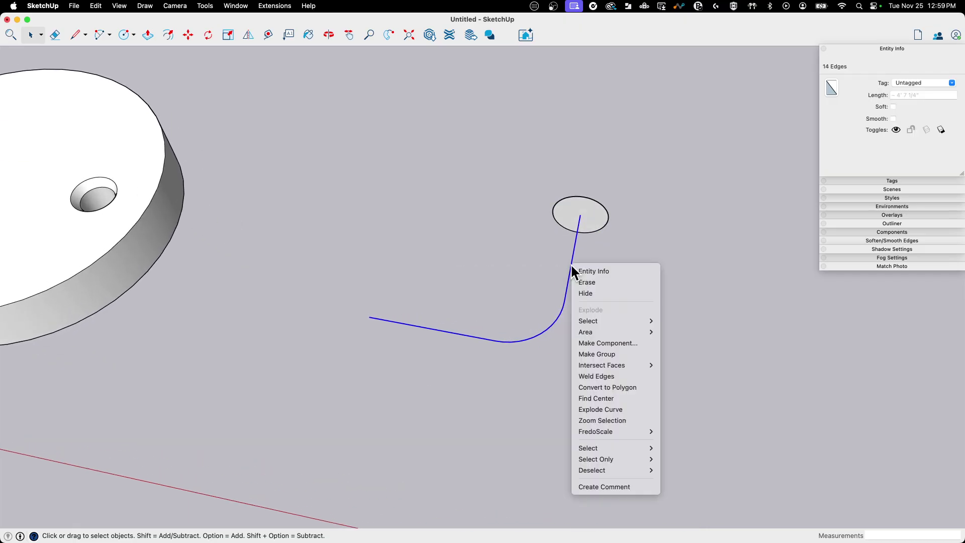
left_click(604, 377)
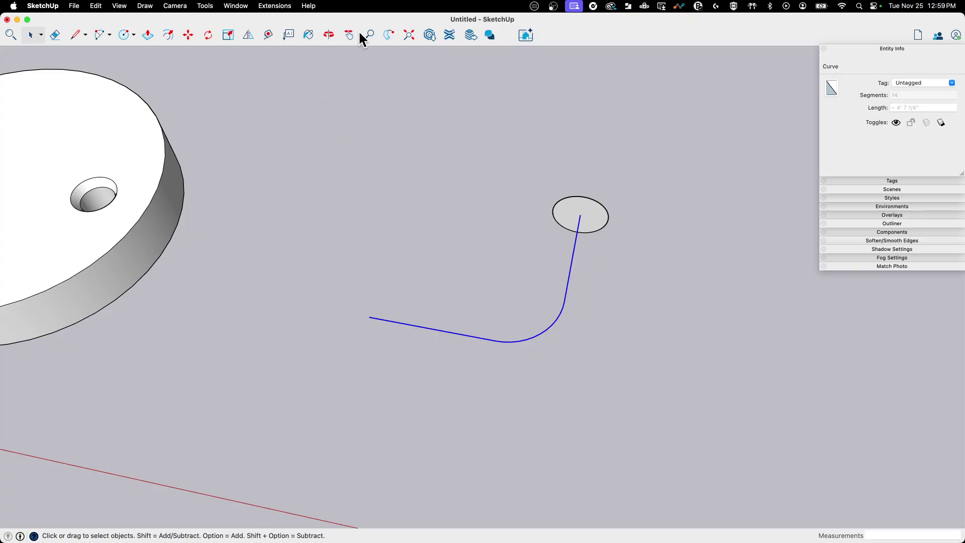
left_click(587, 219)
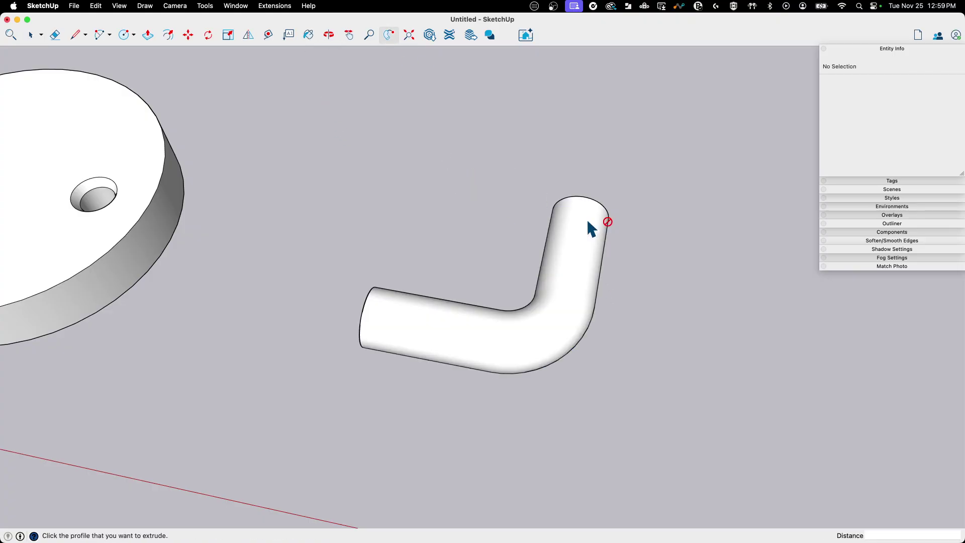
mouse_move(586, 241)
middle_mouse_down()
mouse_move(588, 280)
mouse_move(574, 303)
mouse_move(496, 317)
mouse_move(375, 168)
middle_mouse_up()
left_click_drag(306, 149, 642, 429)
Make the bent tube into a group.
mouse_move(643, 429)
middle_mouse_down()
mouse_move(548, 361)
mouse_move(538, 282)
middle_mouse_up()
right_click(538, 282)
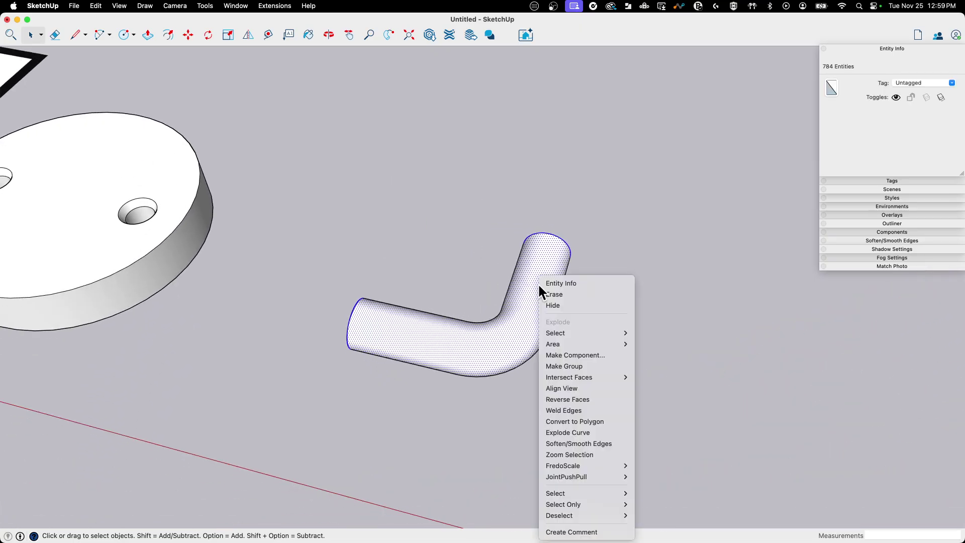
left_click(592, 366)
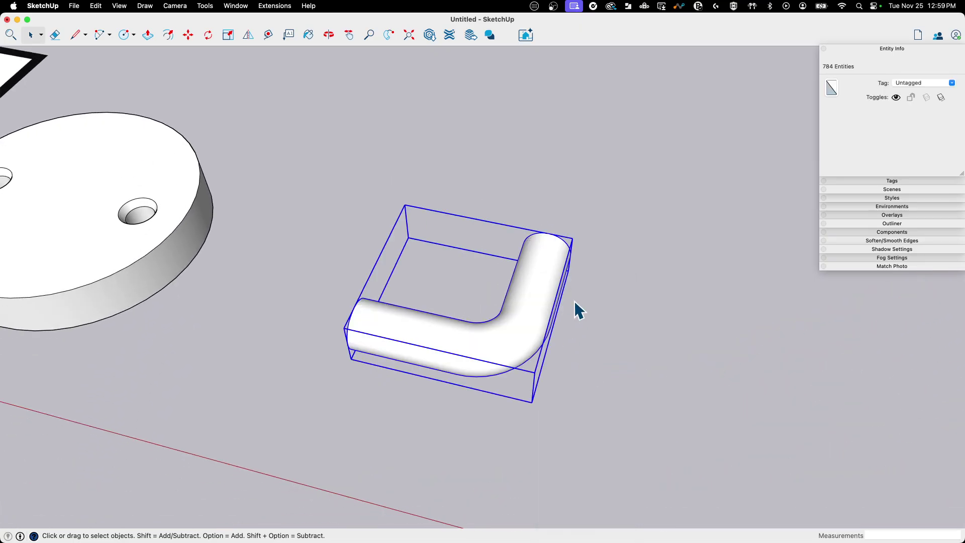
mouse_move(811, 61)
middle_mouse_down()
mouse_move(839, 67)
mouse_move(415, 426)
middle_mouse_up()
scroll(417, 427, "up", 5)
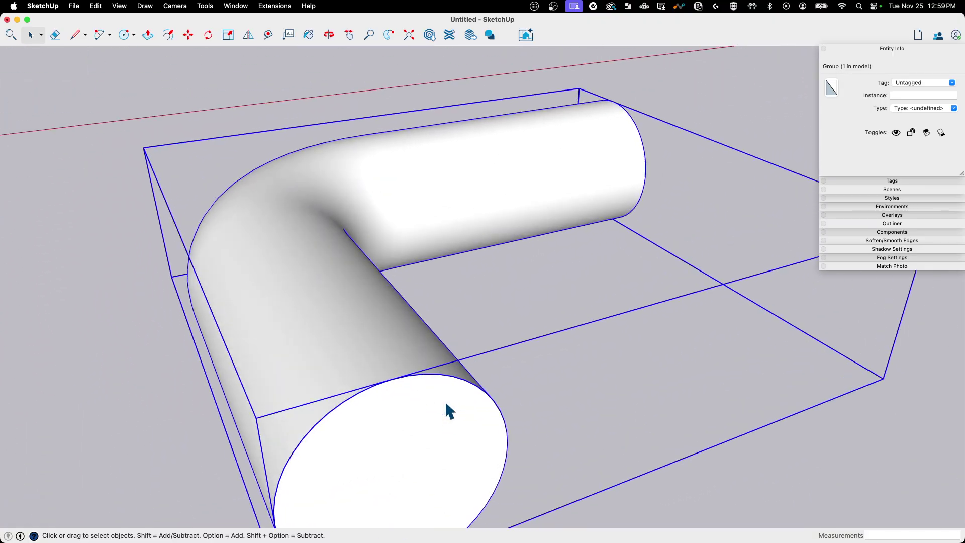
scroll(446, 407, "up", 5)
Open the tube group to inspect its smoothed surface and welded path curve.
double_click(360, 293)
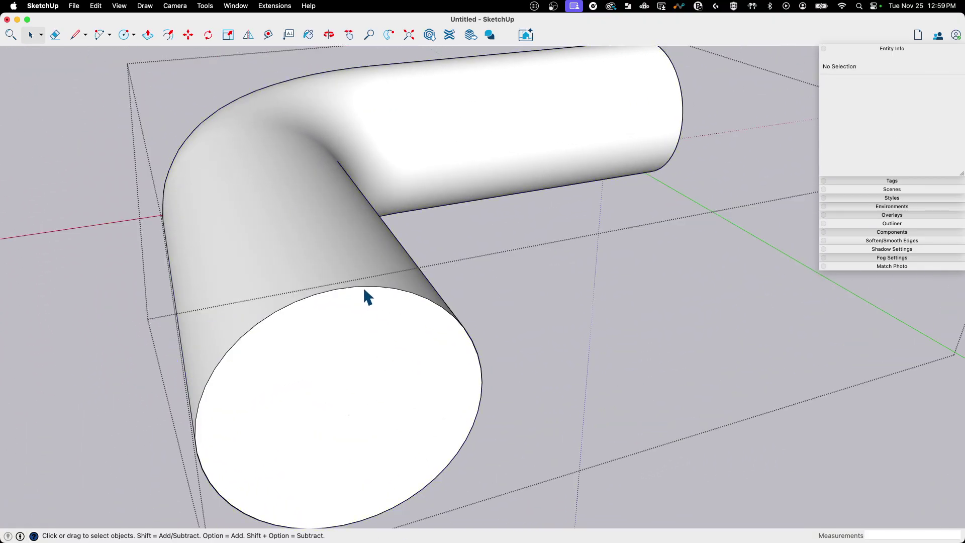
left_click(369, 267)
mouse_move(375, 329)
middle_mouse_down()
mouse_move(726, 319)
mouse_move(403, 243)
mouse_move(470, 270)
mouse_move(585, 354)
mouse_move(557, 319)
middle_mouse_up()
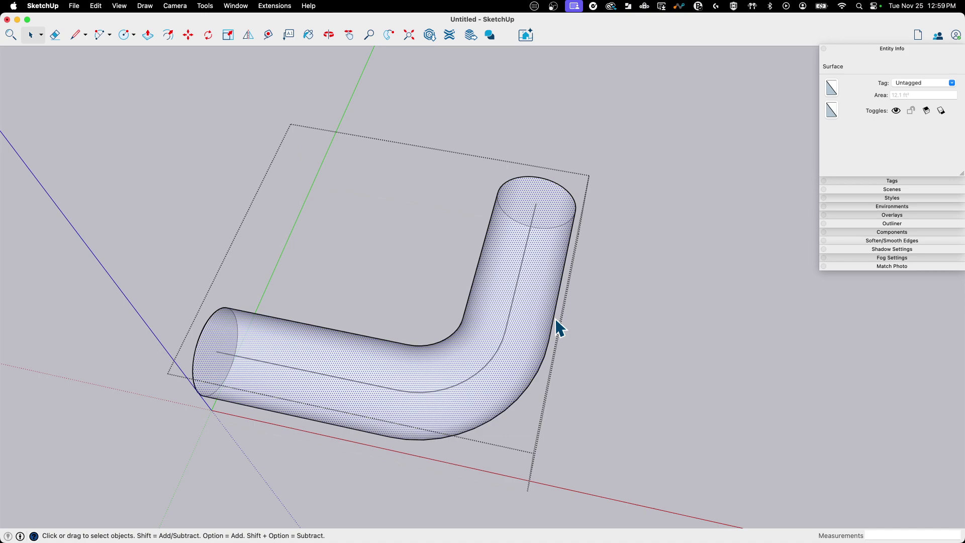
mouse_move(639, 345)
middle_mouse_down()
mouse_move(595, 362)
mouse_move(494, 342)
mouse_move(340, 379)
mouse_move(316, 332)
mouse_move(501, 266)
mouse_move(500, 236)
mouse_move(317, 274)
mouse_move(499, 240)
middle_mouse_up()
left_click(489, 341)
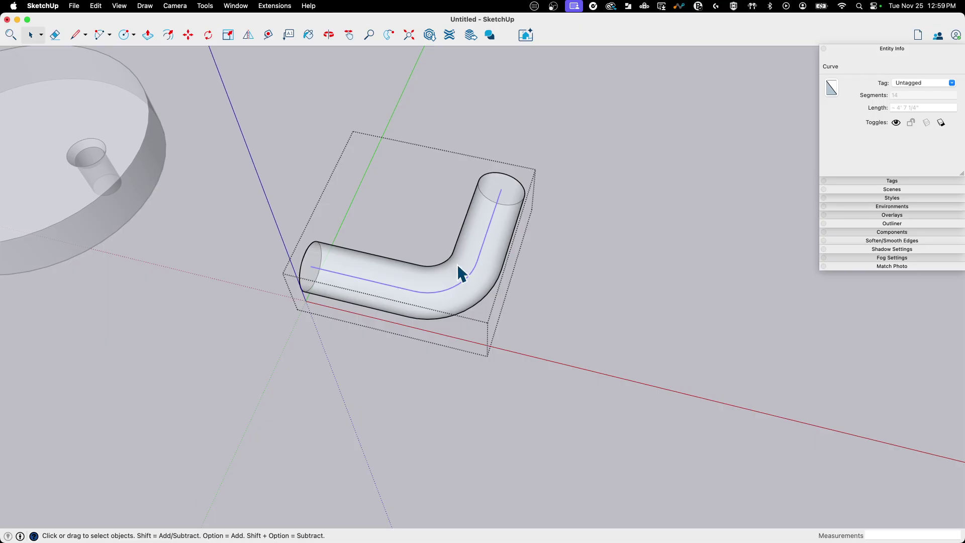
scroll(325, 262, "up", 2)
scroll(337, 226, "up", 5)
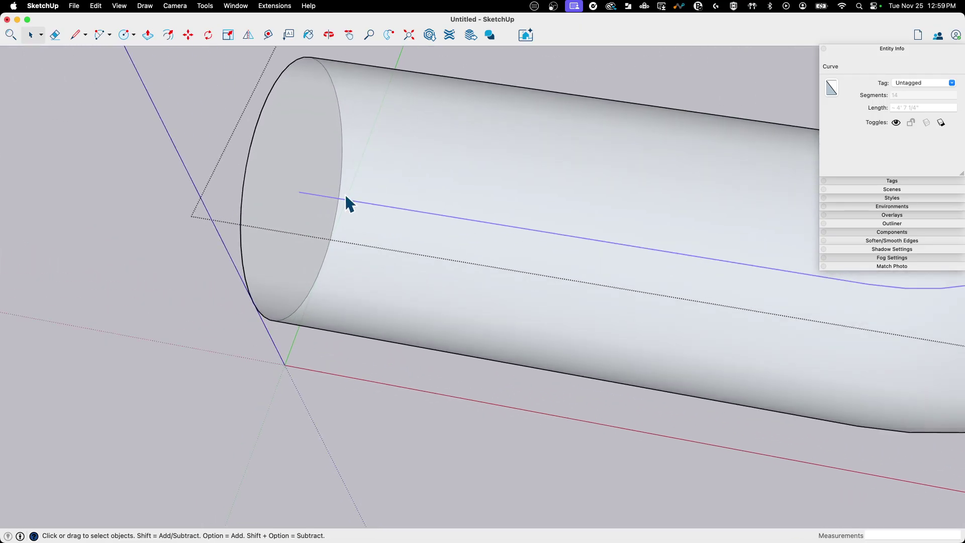
scroll(301, 191, "up", 1)
scroll(410, 221, "down", 2)
scroll(531, 296, "down", 2)
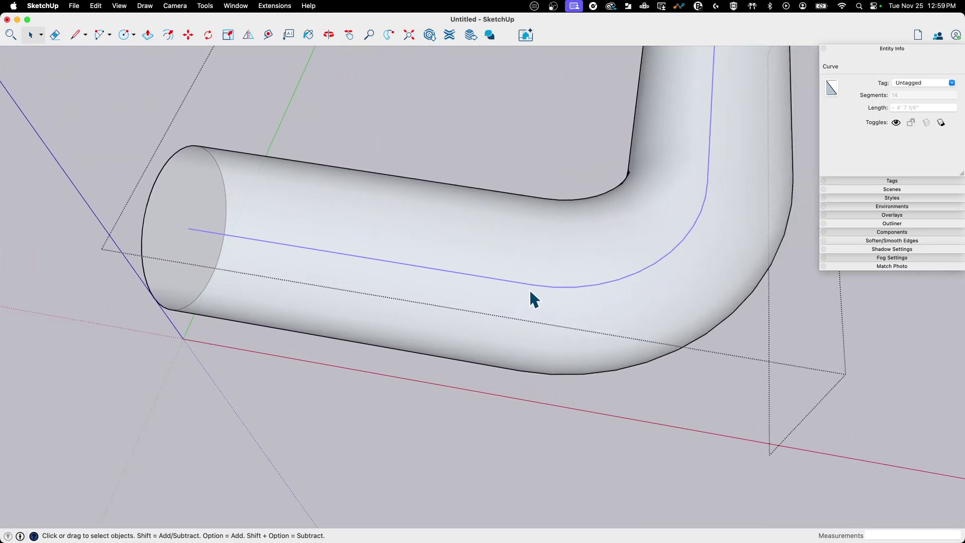
scroll(638, 166, "down", 2)
scroll(543, 264, "down", 3)
scroll(517, 272, "down", 2)
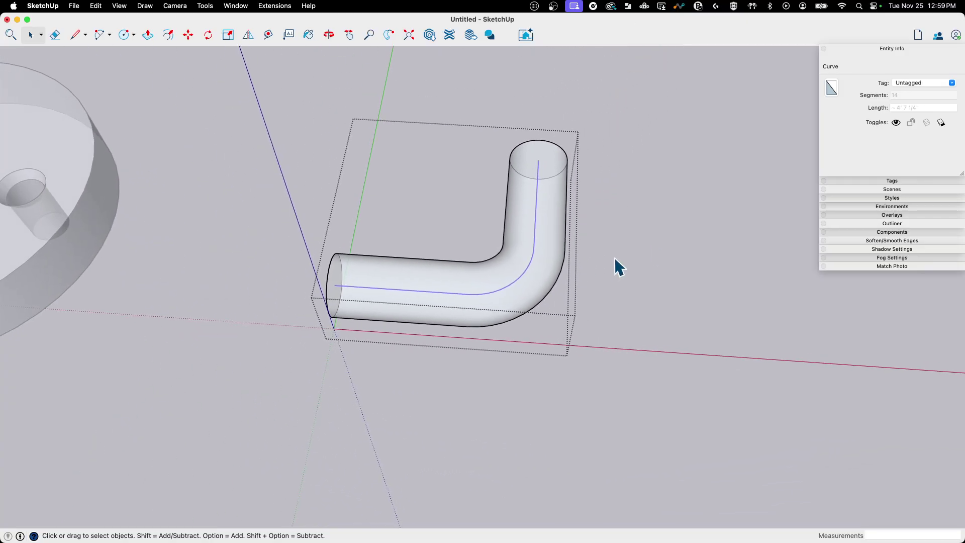
left_click(677, 236)
mouse_move(675, 237)
middle_mouse_down()
mouse_move(580, 144)
mouse_move(668, 246)
middle_mouse_up()
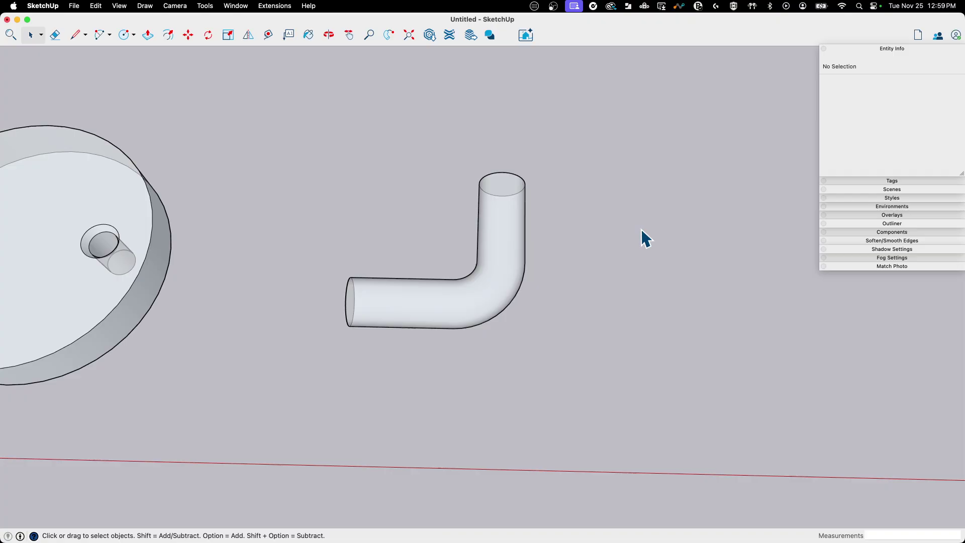
Turn off X-ray and tilt the arm group 45 degrees with its rotate grip.
key("x")
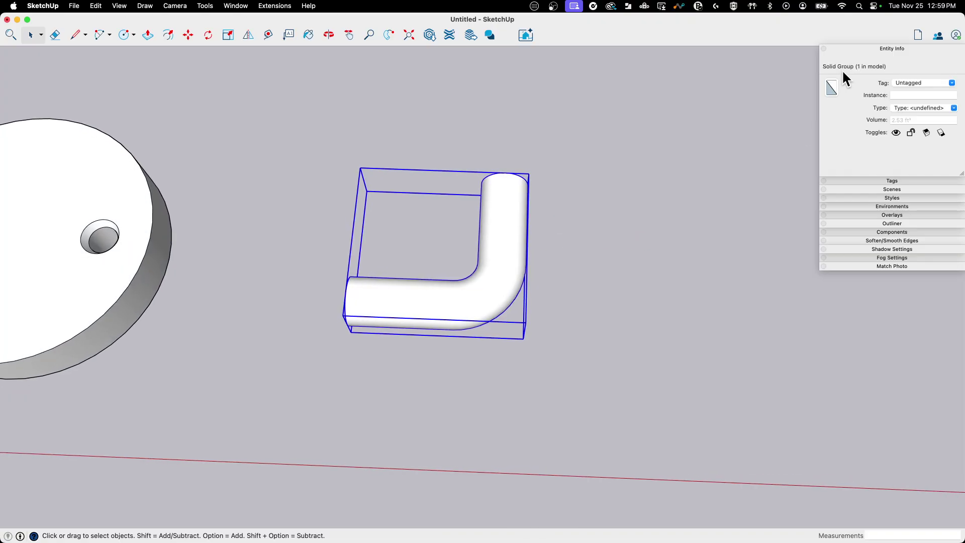
mouse_move(815, 123)
middle_mouse_down()
mouse_move(776, 195)
mouse_move(735, 243)
mouse_move(627, 280)
mouse_move(589, 304)
mouse_move(511, 267)
mouse_move(541, 251)
middle_mouse_up()
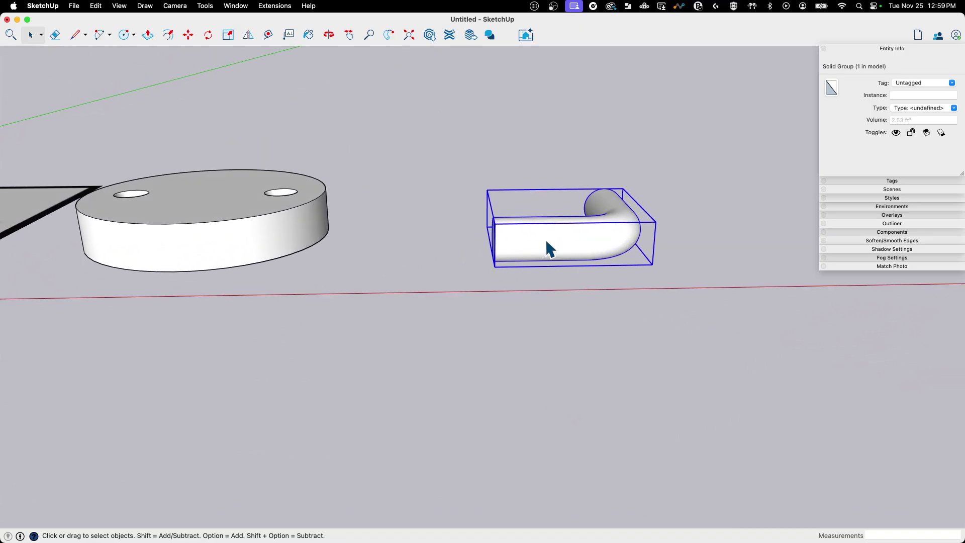
key("m")
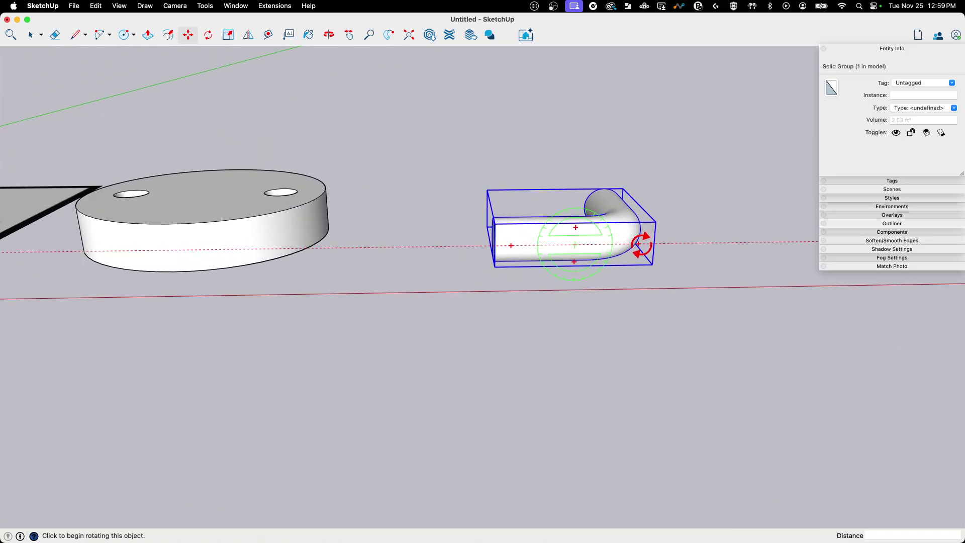
left_click(641, 245)
left_click(635, 186)
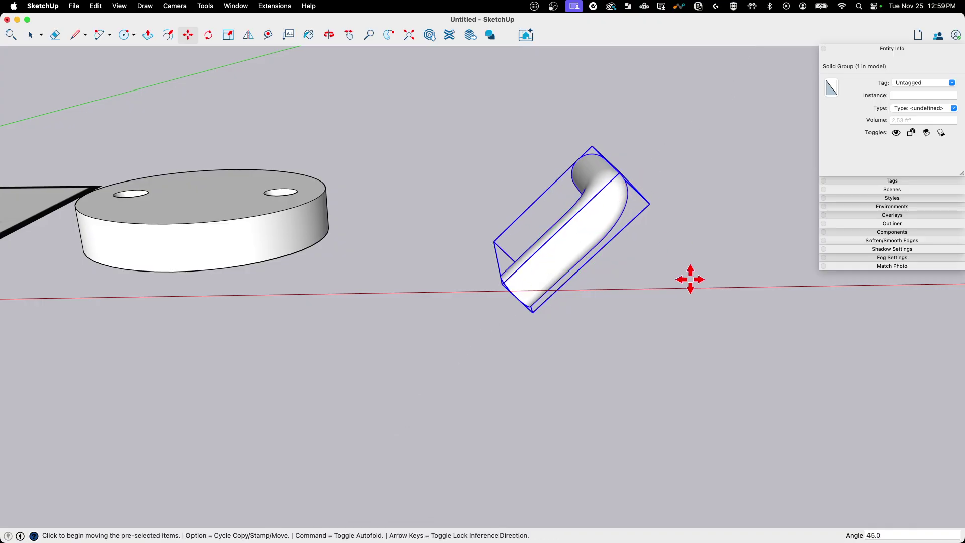
mouse_move(690, 278)
middle_mouse_down()
mouse_move(573, 289)
mouse_move(519, 276)
mouse_move(599, 313)
mouse_move(560, 287)
mouse_move(470, 300)
mouse_move(499, 263)
mouse_move(518, 258)
middle_mouse_up()
Start a Rotate copy from the arm's end, holding Alt to duplicate.
key("q")
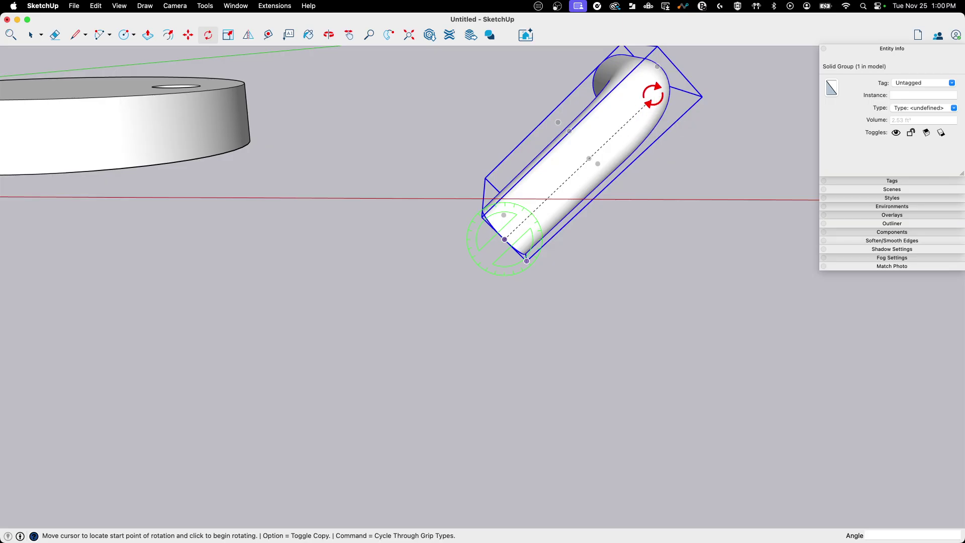
left_click(703, 50)
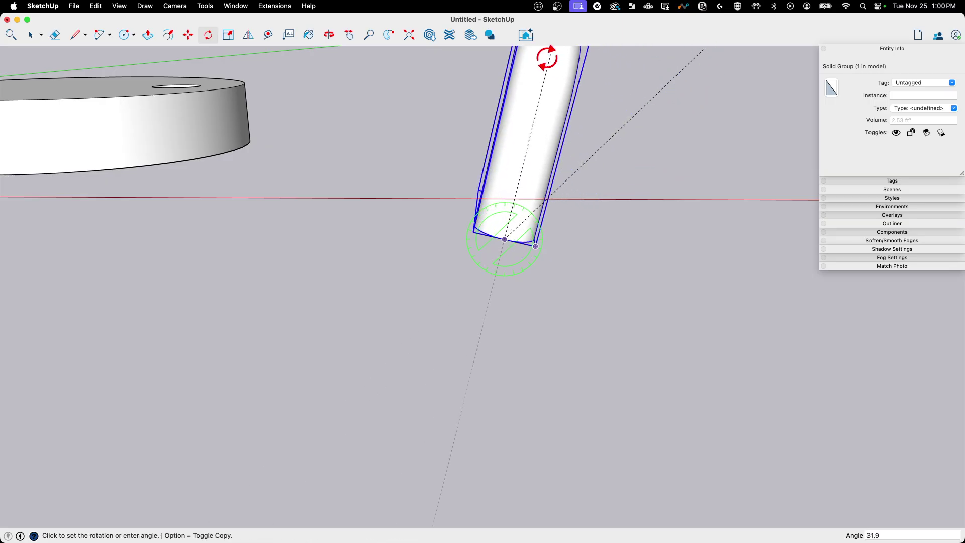
key("alt")
Place the 90-degree rotated copy of the arm.
left_click(344, 89)
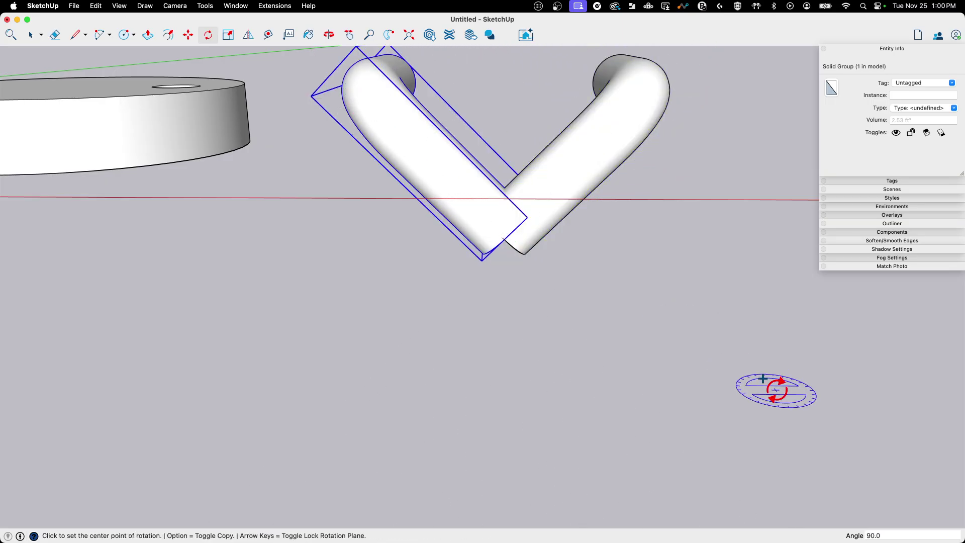
key("space")
mouse_move(655, 327)
middle_mouse_down()
mouse_move(678, 338)
mouse_move(581, 246)
mouse_move(588, 210)
middle_mouse_up()
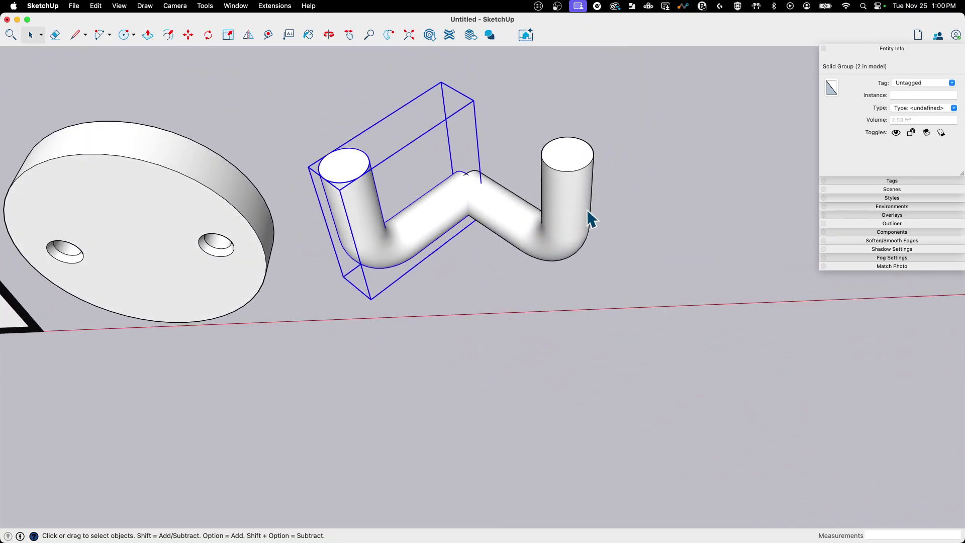
Select both arm groups and merge them with Tools > Outer Shell.
left_click_drag(591, 203, 362, 268)
mouse_move(362, 269)
middle_mouse_down()
mouse_move(572, 227)
mouse_move(856, 137)
middle_mouse_up()
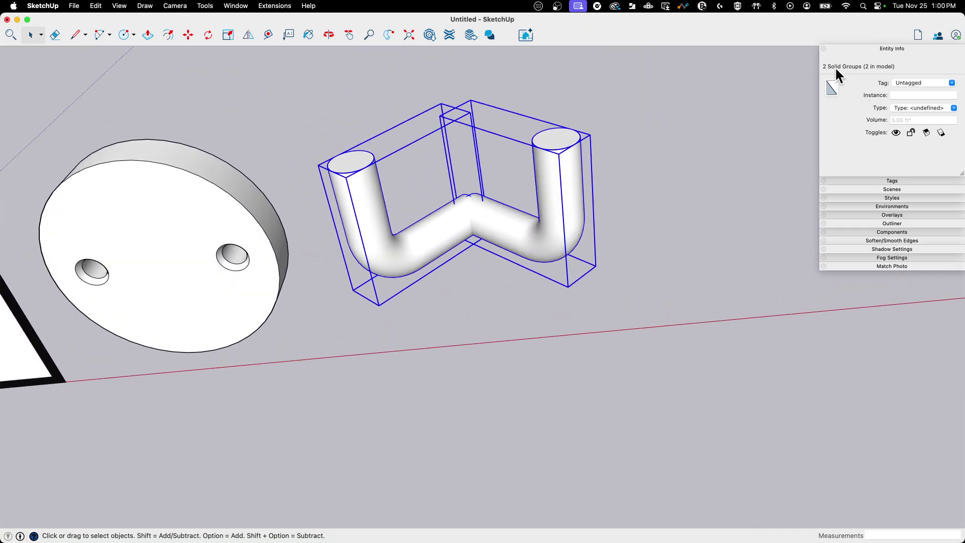
mouse_move(836, 70)
middle_mouse_down()
mouse_move(538, 252)
mouse_move(523, 233)
mouse_move(469, 266)
mouse_move(481, 215)
mouse_move(479, 226)
middle_mouse_up()
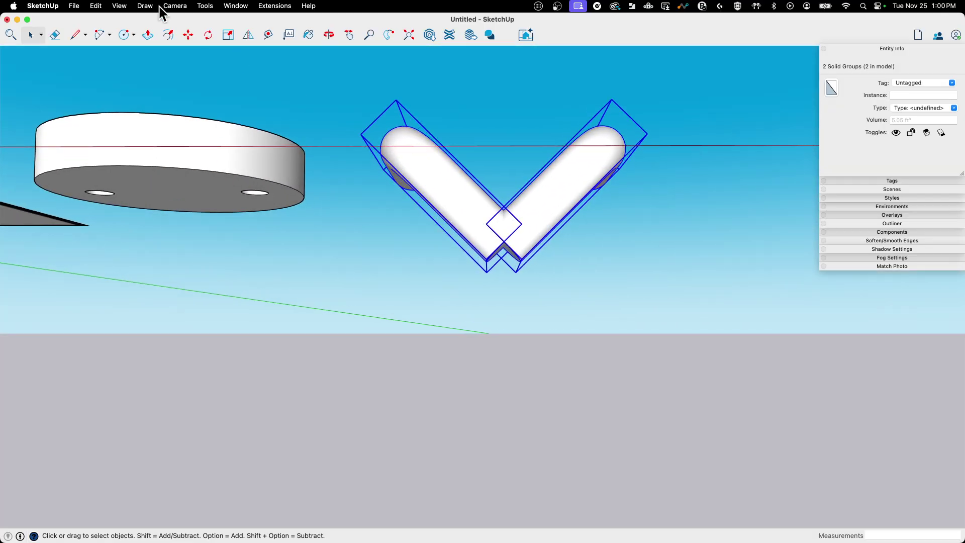
left_click(204, 6)
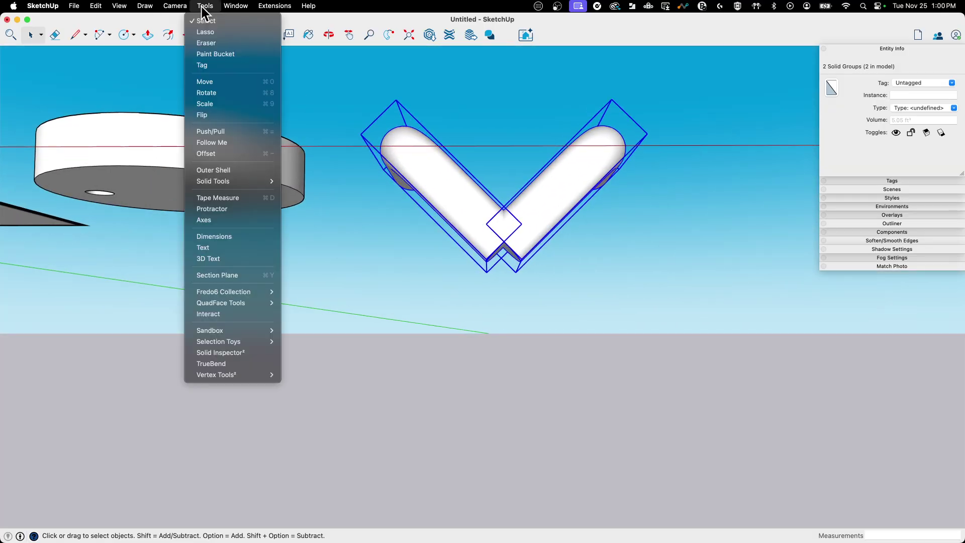
left_click(201, 170)
mouse_move(538, 220)
middle_mouse_down()
mouse_move(532, 213)
mouse_move(668, 150)
mouse_move(596, 211)
mouse_move(582, 191)
mouse_move(478, 209)
mouse_move(524, 246)
mouse_move(529, 233)
mouse_move(619, 419)
mouse_move(538, 334)
mouse_move(486, 327)
mouse_move(420, 282)
mouse_move(415, 294)
middle_mouse_up()
Move the merged arm group by its joint point down onto the plate's top face.
left_click(619, 419)
left_click(415, 294)
key("m")
scroll(432, 294, "up", 3)
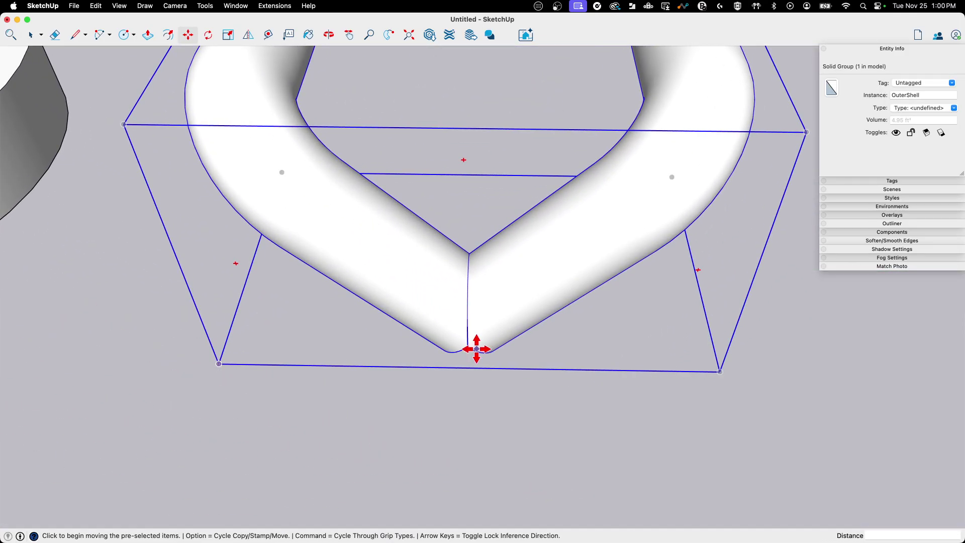
scroll(466, 345, "up", 3)
scroll(469, 322, "up", 3)
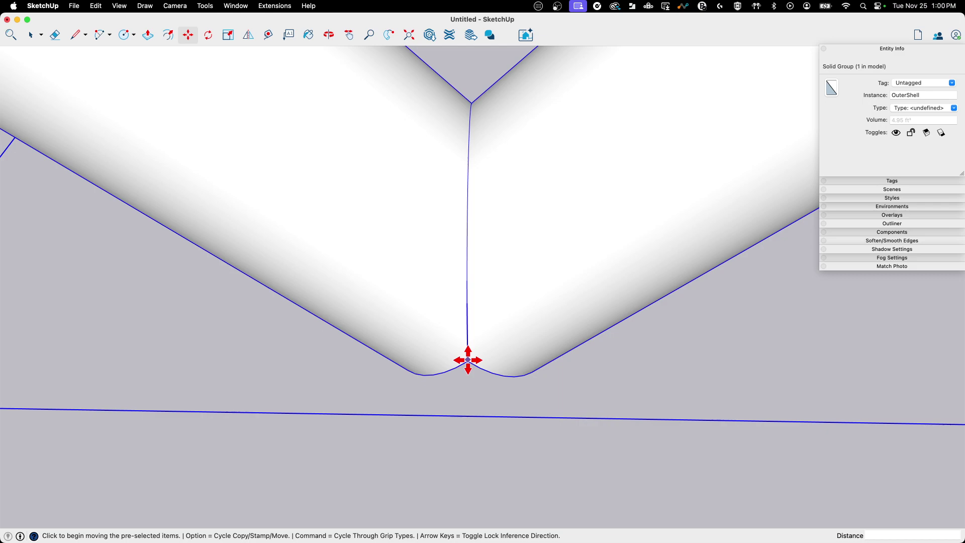
left_click(468, 360)
scroll(458, 168, "down", 3)
scroll(508, 168, "down", 3)
scroll(444, 248, "down", 2)
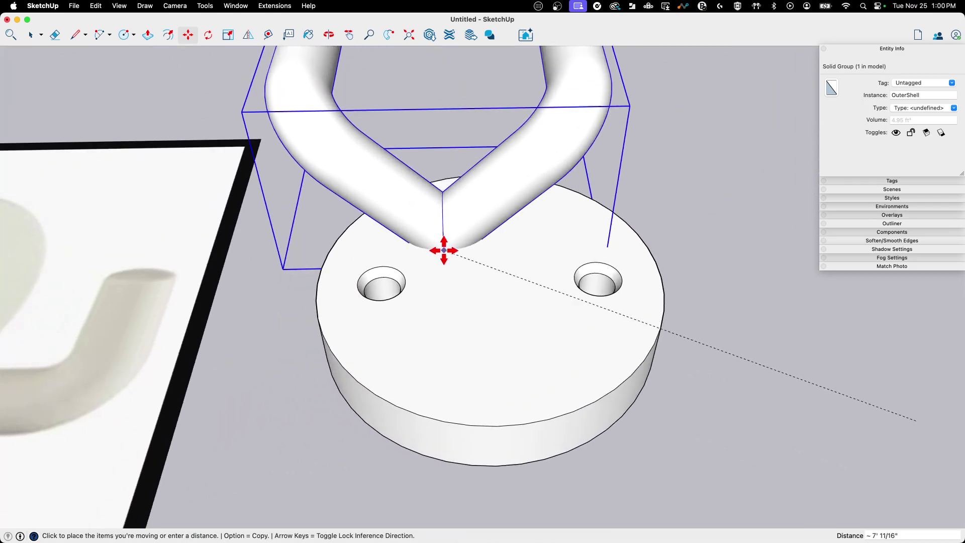
mouse_move(499, 341)
middle_mouse_down()
mouse_move(500, 306)
mouse_move(499, 400)
middle_mouse_up()
left_click(499, 399)
Reposition the arms on the plate from an angled view, then orbit to a level front view.
scroll(534, 459, "down", 3)
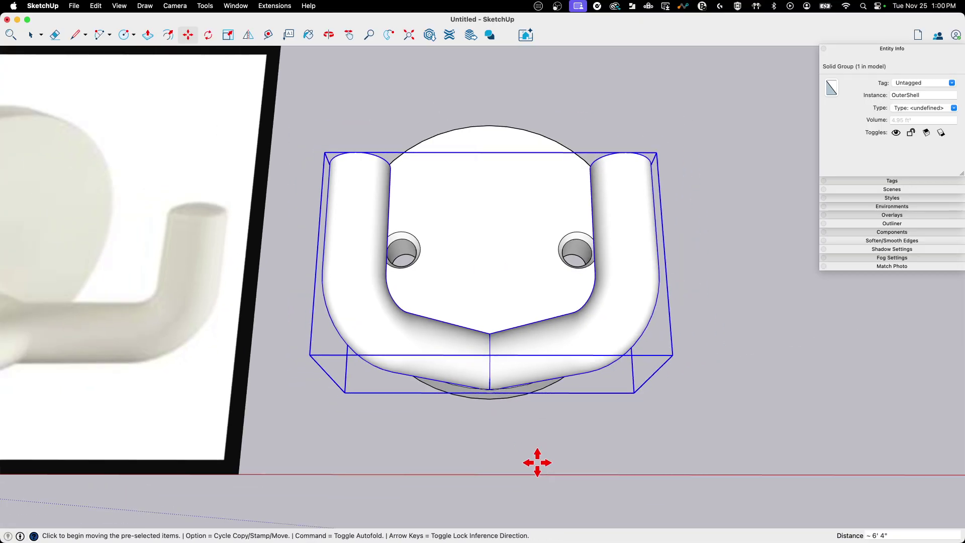
mouse_move(535, 459)
middle_mouse_down()
mouse_move(402, 403)
mouse_move(355, 422)
middle_mouse_up()
left_click(337, 374)
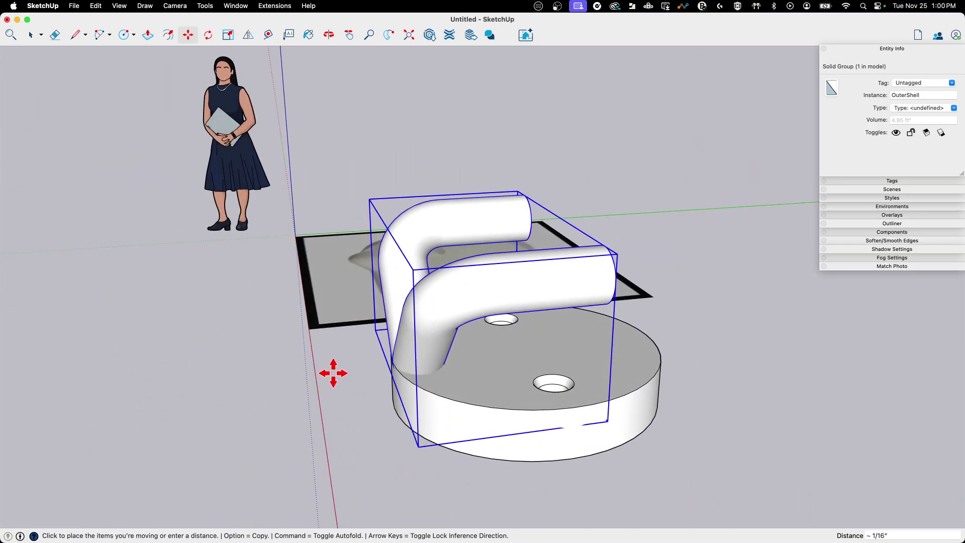
left_click(356, 372)
middle_click_drag(356, 372, 420, 484)
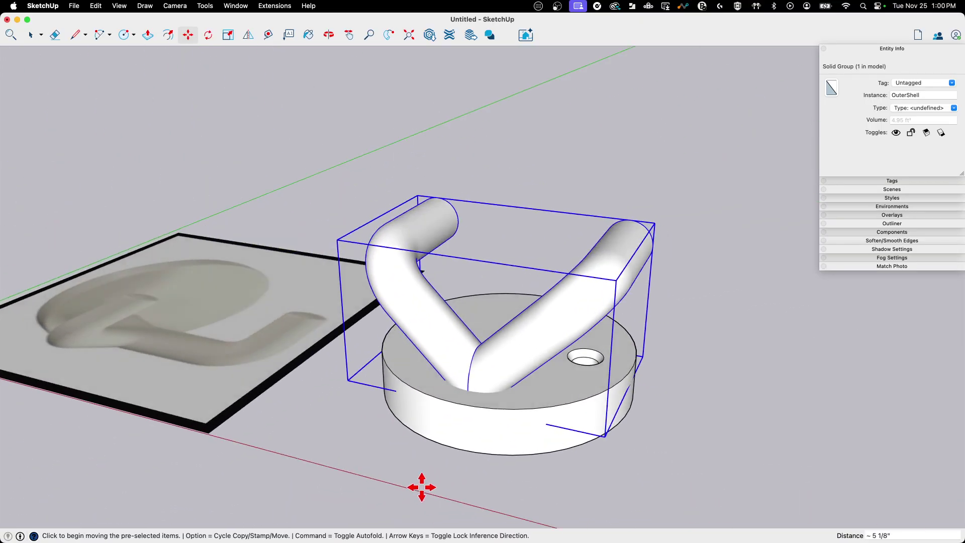
scroll(230, 330, "up", 5)
scroll(226, 294, "up", 3)
scroll(550, 469, "down", 5)
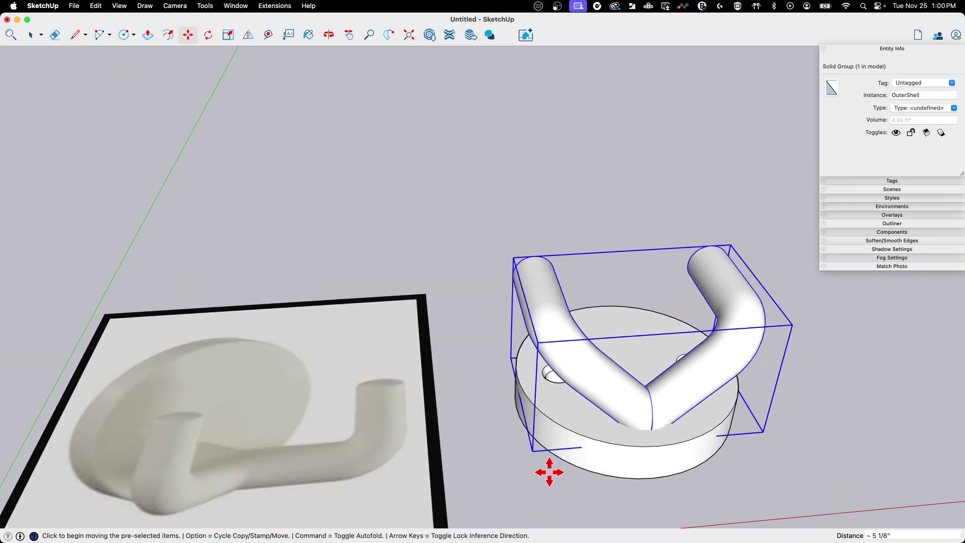
middle_click_drag(549, 470, 582, 463)
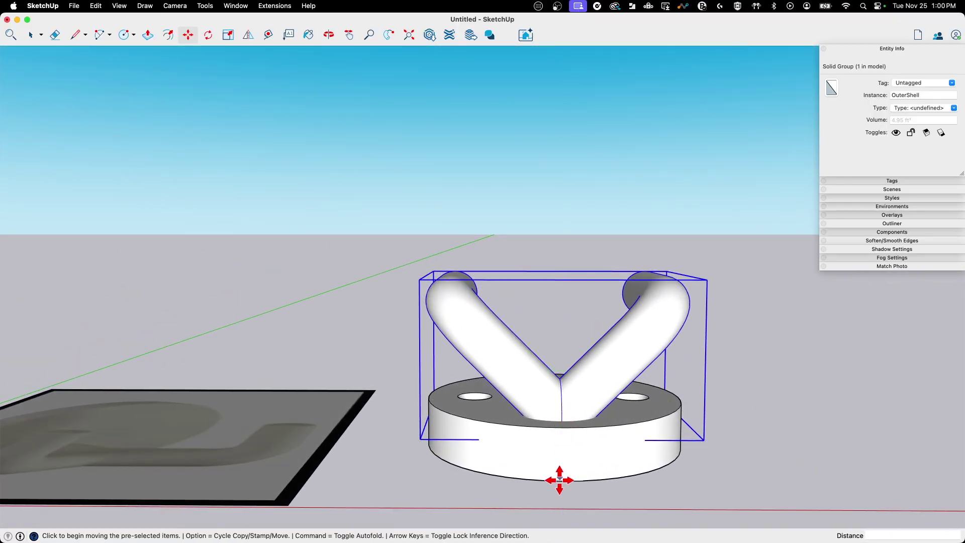
Adjust the arms' height so they sit right on the centre of the plate top.
left_click(559, 480)
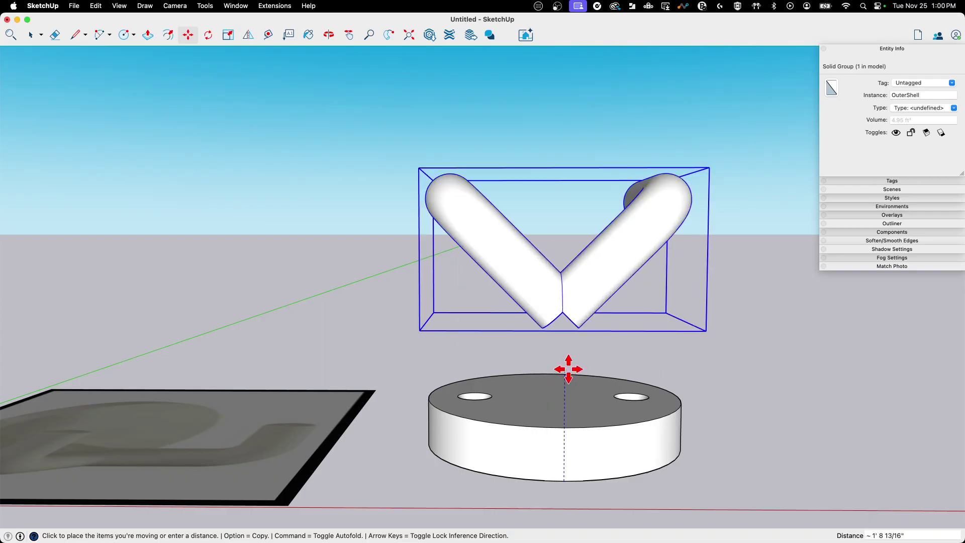
key("space")
mouse_move(563, 362)
middle_mouse_down()
mouse_move(664, 500)
mouse_move(571, 351)
mouse_move(556, 366)
mouse_move(559, 218)
mouse_move(560, 301)
mouse_move(520, 217)
mouse_move(642, 252)
mouse_move(524, 362)
mouse_move(452, 258)
mouse_move(500, 251)
mouse_move(575, 302)
mouse_move(449, 175)
mouse_move(512, 216)
mouse_move(455, 290)
mouse_move(411, 260)
mouse_move(451, 272)
middle_mouse_up()
key("m")
left_click(520, 223)
left_click(521, 245)
key("space")
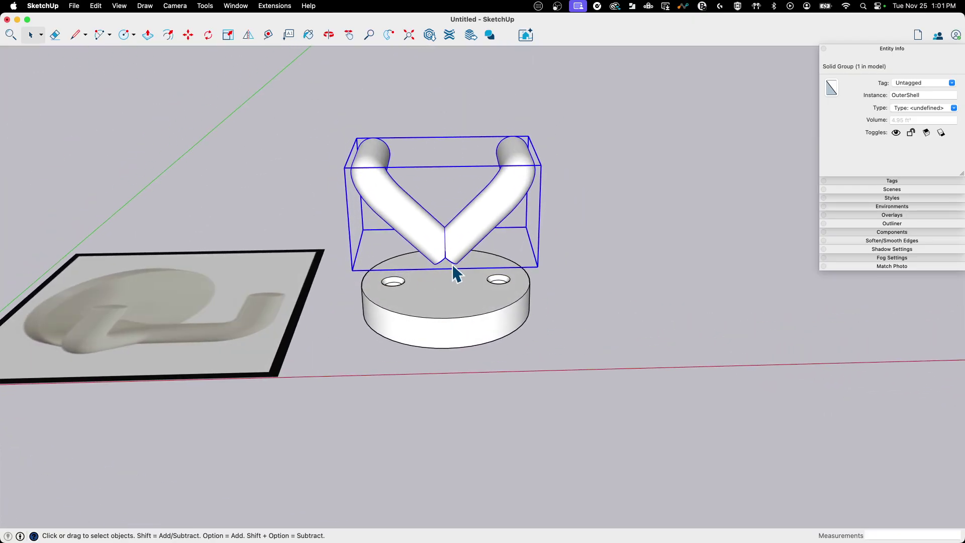
Select the round end face of an arm inside the arm group.
mouse_move(454, 317)
middle_mouse_down()
mouse_move(405, 220)
mouse_move(373, 221)
mouse_move(467, 269)
mouse_move(391, 189)
mouse_move(397, 156)
middle_mouse_up()
double_click(396, 157)
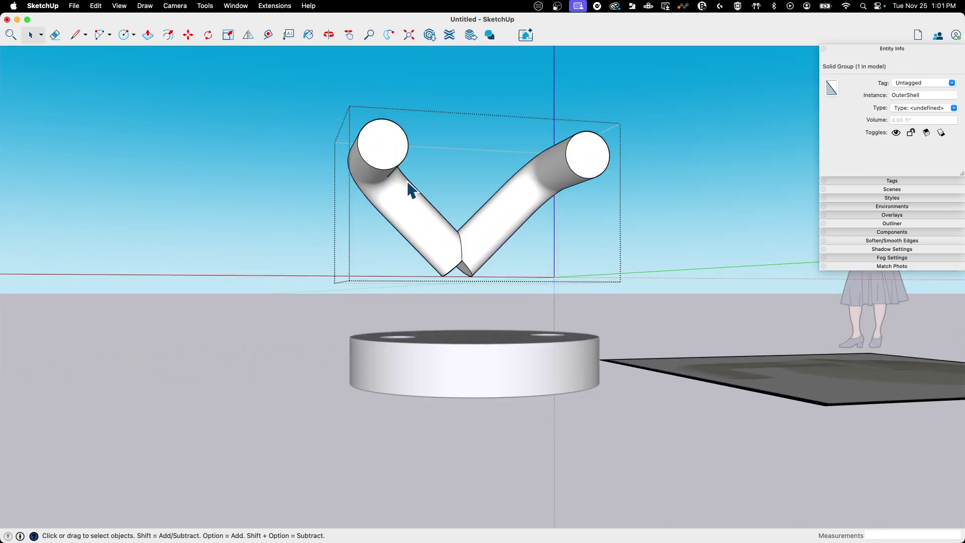
left_click(384, 146)
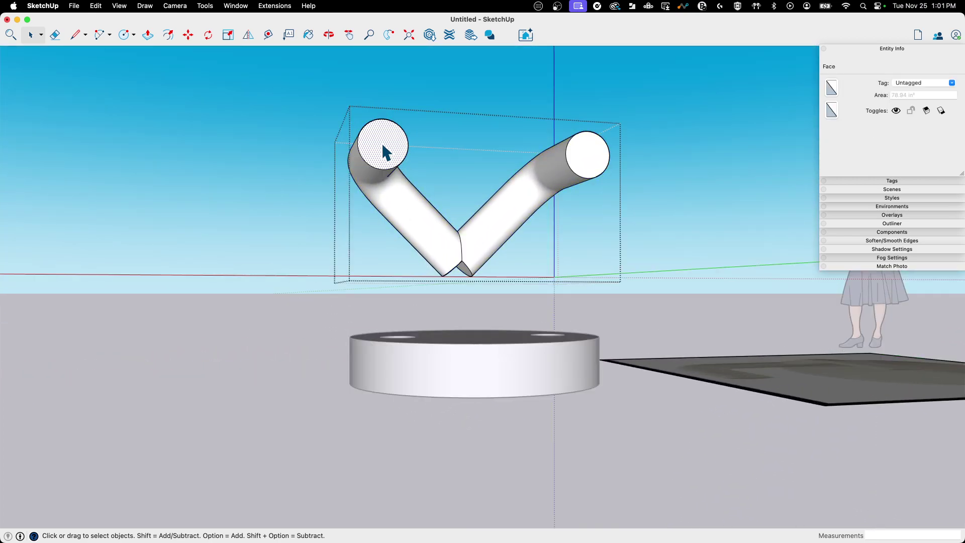
left_click(308, 204)
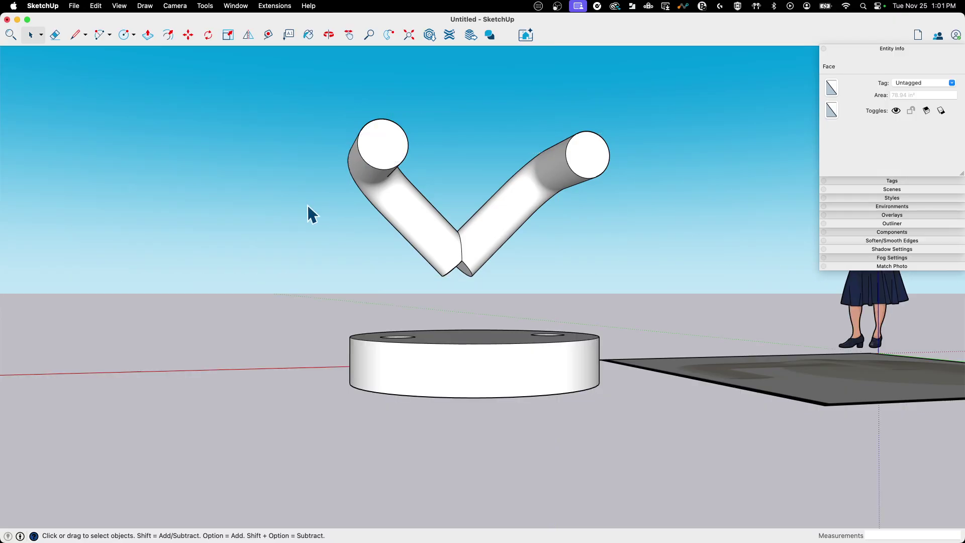
Paste a copy of the arm's end circle onto the plate and make it its own group.
mouse_move(307, 204)
middle_mouse_down()
mouse_move(312, 196)
mouse_move(521, 319)
mouse_move(534, 304)
middle_mouse_up()
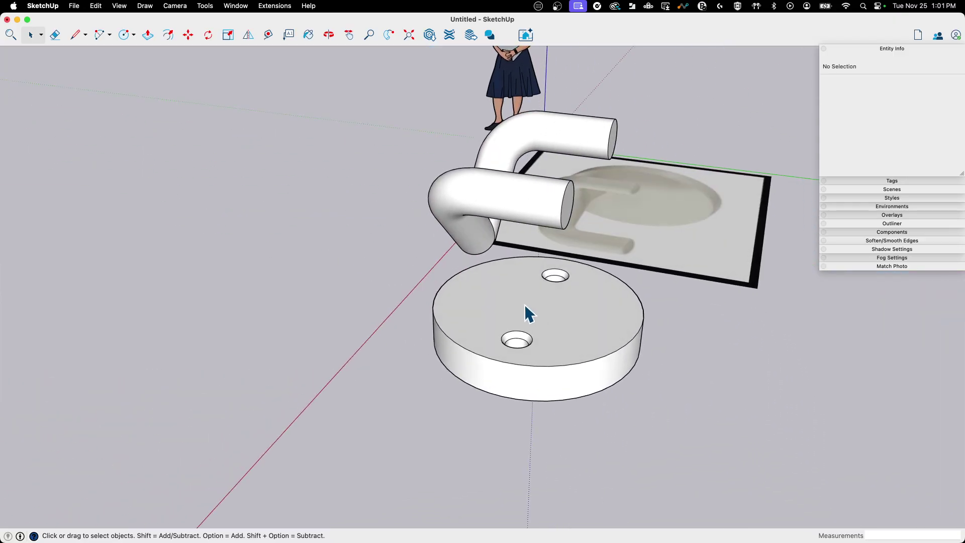
key("super+v")
left_click(559, 311)
scroll(573, 304, "up", 1)
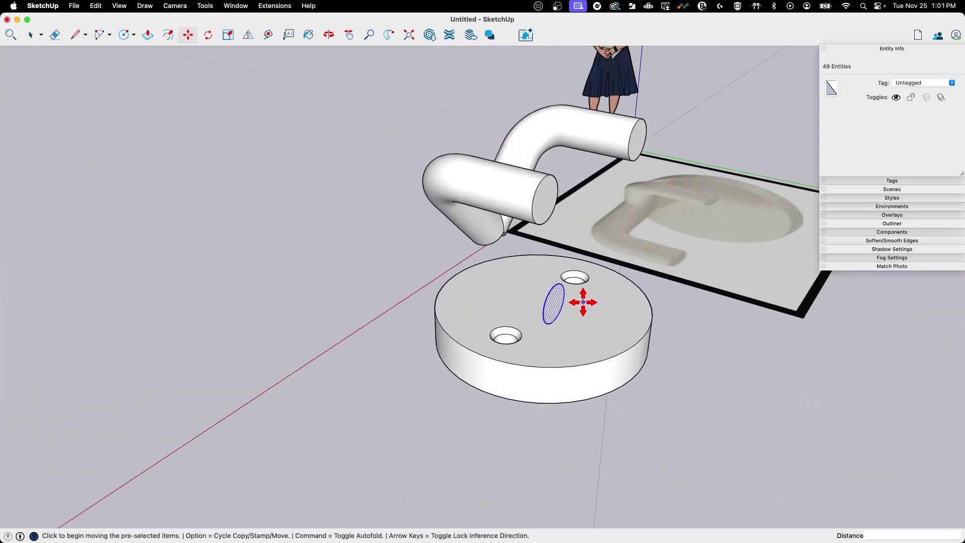
scroll(577, 301, "up", 3)
scroll(586, 302, "up", 3)
scroll(548, 293, "up", 2)
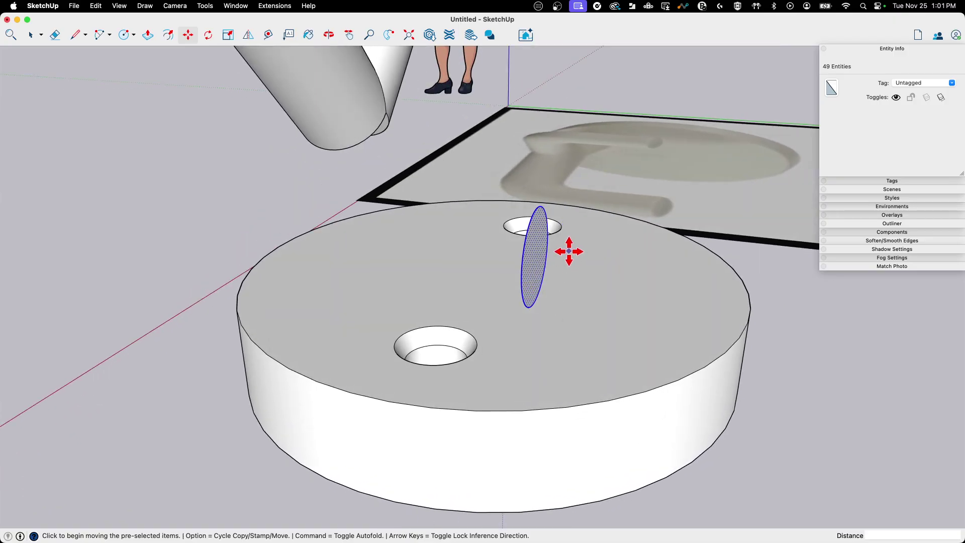
right_click(529, 267)
left_click(557, 355)
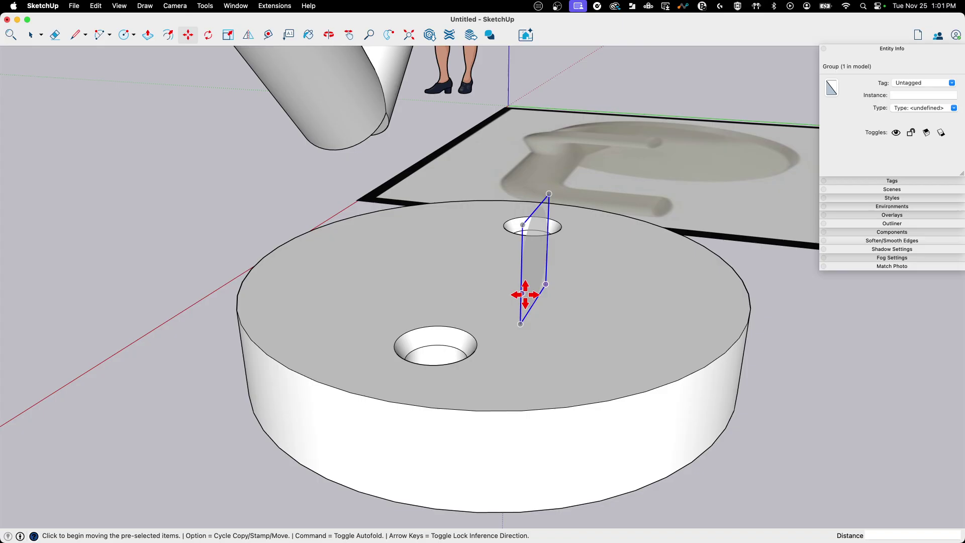
Orbit over the plate to check the circle group is centred between the screw holes.
mouse_move(525, 294)
middle_mouse_down()
mouse_move(570, 276)
mouse_move(554, 300)
mouse_move(537, 302)
middle_mouse_up()
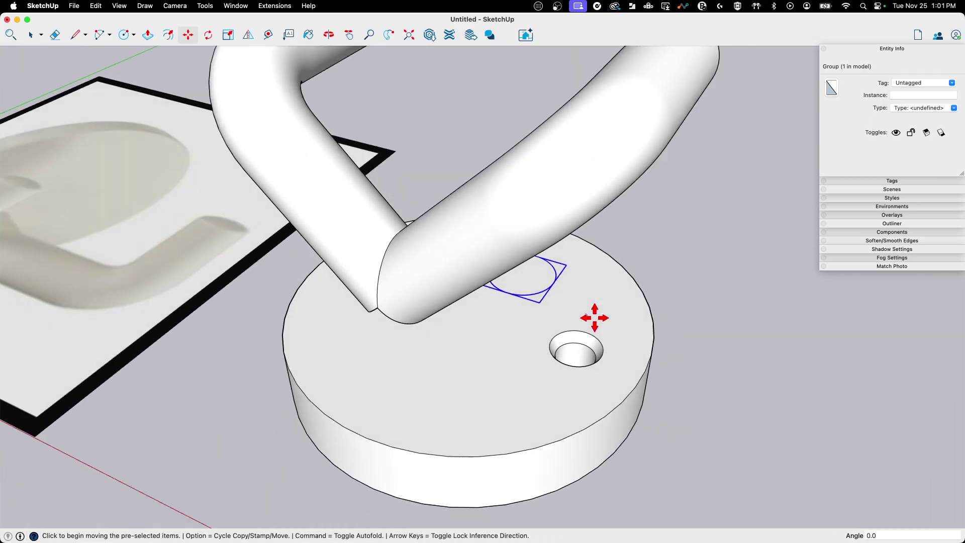
middle_click_drag(597, 291, 517, 252)
scroll(539, 252, "up", 3)
scroll(538, 252, "up", 2)
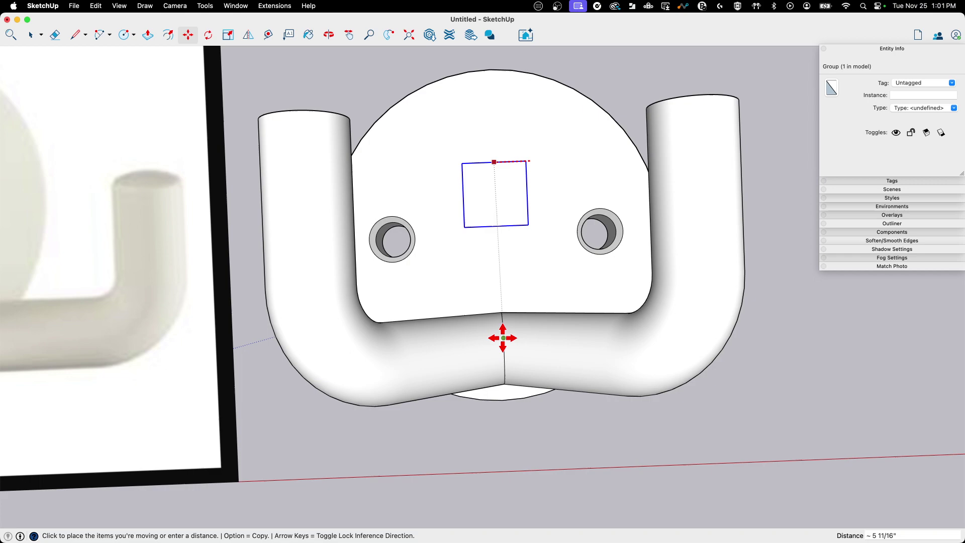
middle_click_drag(491, 293, 491, 296)
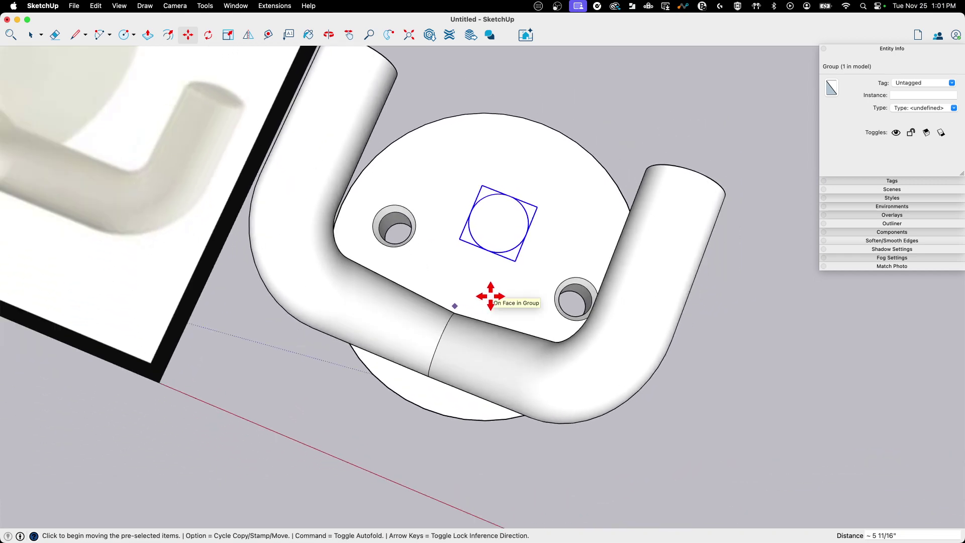
scroll(491, 293, "up", 5)
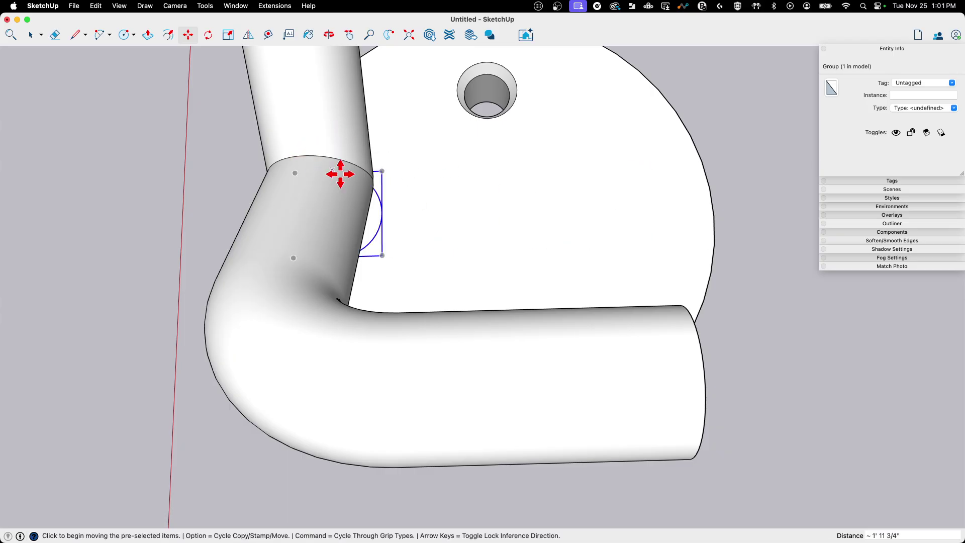
scroll(341, 174, "down", 5)
middle_click_drag(401, 220, 373, 219)
Push/Pull the circle inside its group up into a cylinder reaching the arms' height.
key("space")
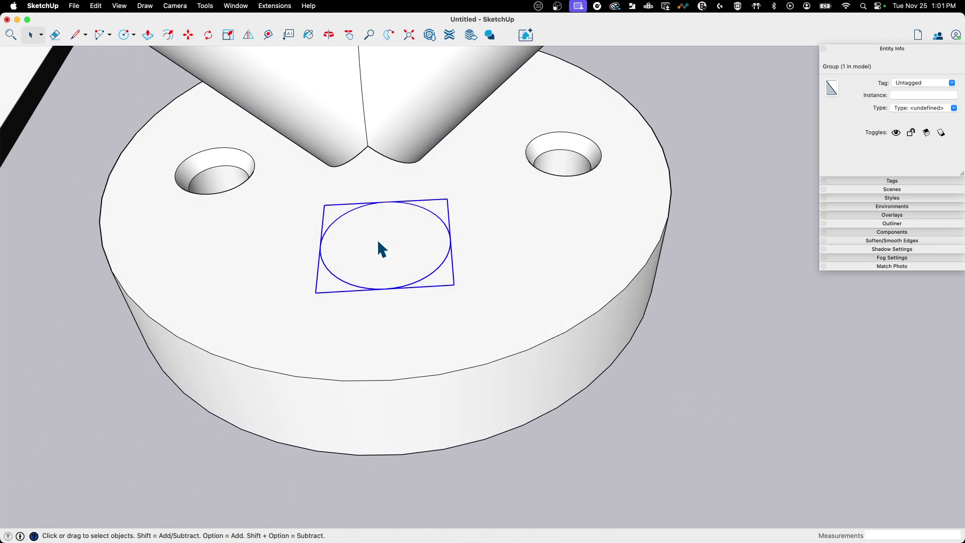
double_click(377, 238)
key("p")
left_click(373, 246)
middle_click_drag(373, 246, 369, 151)
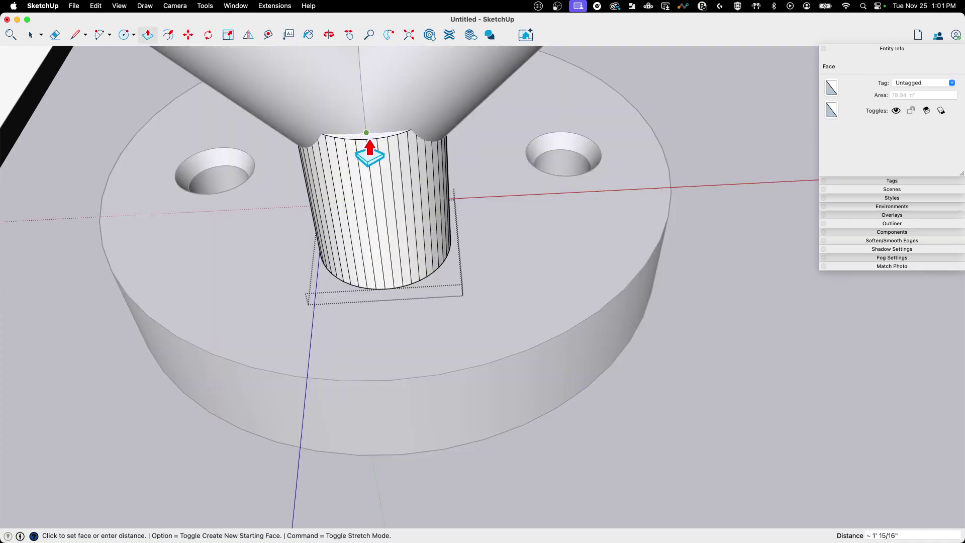
left_click(357, 100)
mouse_move(356, 101)
middle_mouse_down()
mouse_move(528, 345)
mouse_move(518, 295)
mouse_move(475, 302)
mouse_move(433, 255)
mouse_move(492, 306)
mouse_move(463, 254)
mouse_move(440, 237)
middle_mouse_up()
Exit the cylinder group, select it and inspect it from below.
key("space")
left_click(494, 248)
left_click(466, 280)
middle_click_drag(466, 280, 354, 302)
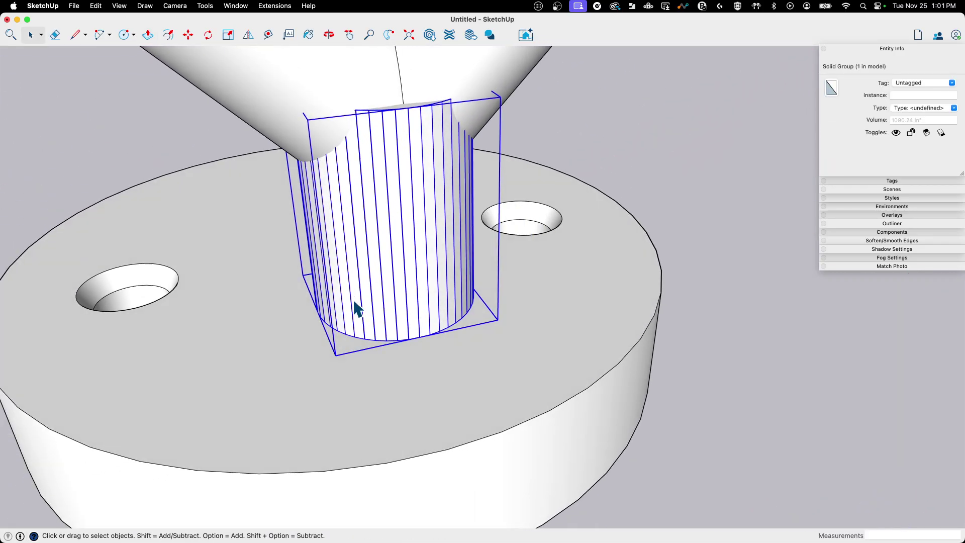
mouse_move(398, 333)
middle_mouse_down()
mouse_move(442, 305)
mouse_move(370, 325)
mouse_move(397, 393)
mouse_move(338, 318)
mouse_move(381, 293)
mouse_move(388, 351)
mouse_move(412, 335)
middle_mouse_up()
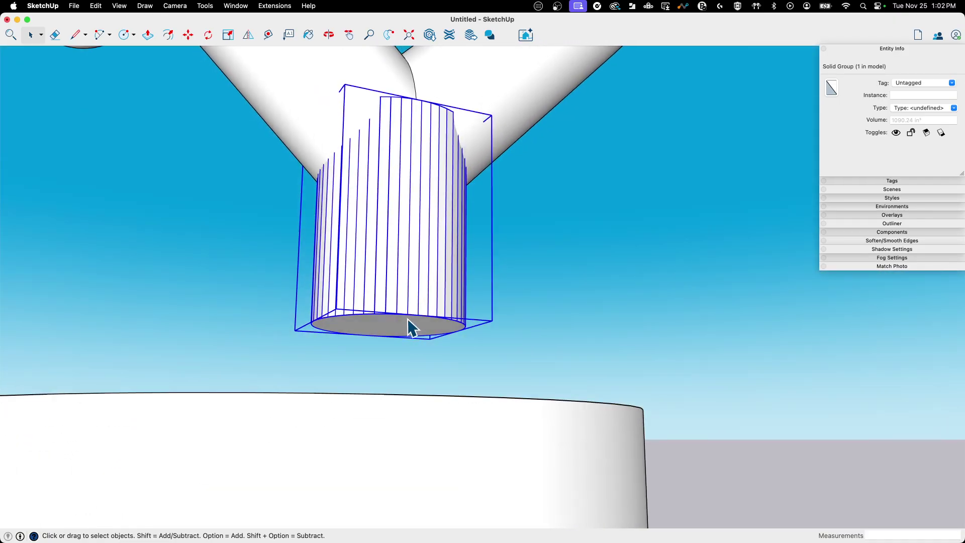
Enter the cylinder group, select a side face, then leave the group.
double_click(397, 325)
scroll(392, 323, "up", 3)
scroll(391, 315, "up", 3)
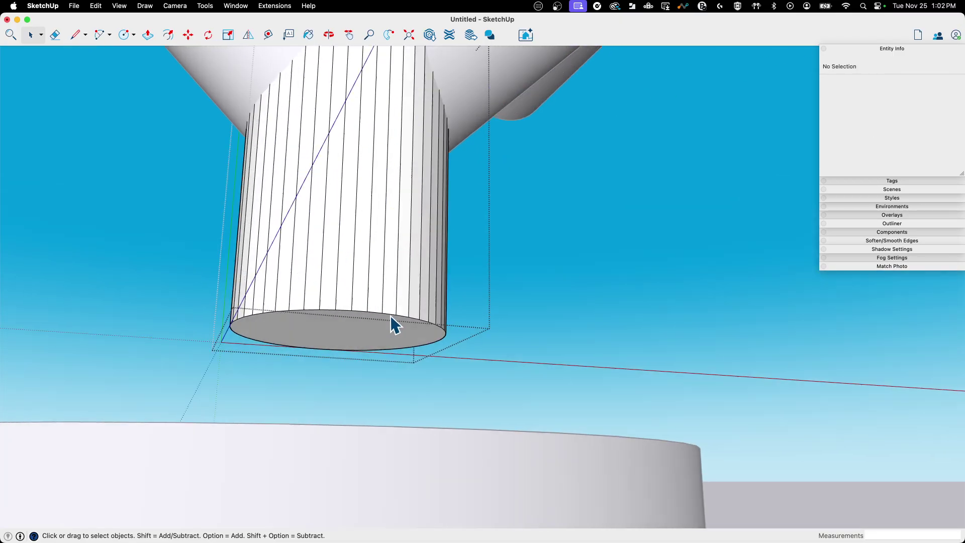
scroll(312, 286, "up", 3)
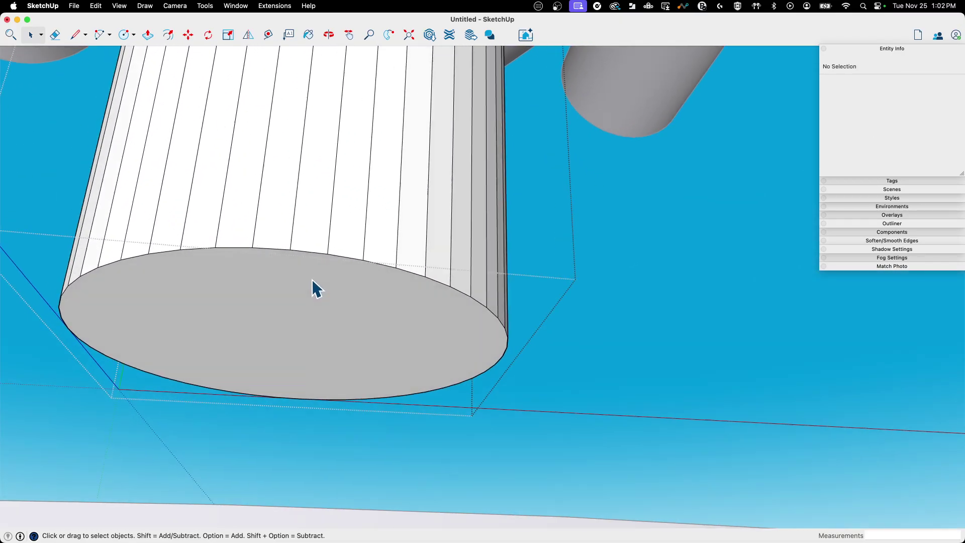
left_click(285, 246)
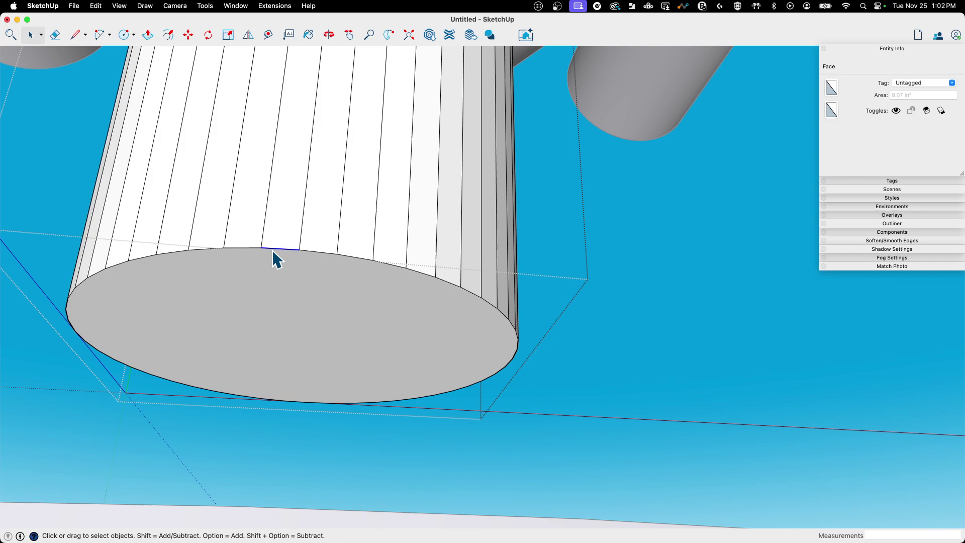
scroll(301, 297, "down", 2)
mouse_move(333, 291)
middle_mouse_down()
mouse_move(575, 282)
mouse_move(328, 238)
middle_mouse_up()
left_click(574, 282)
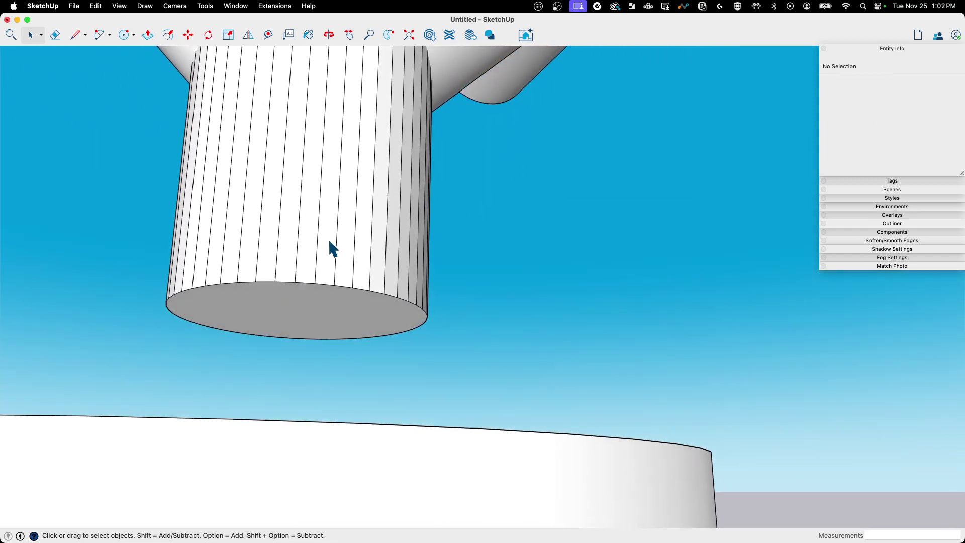
Orbit around the cylinder to inspect it upright, from the side and from underneath.
scroll(327, 239, "up", 3)
middle_click_drag(288, 347, 383, 433)
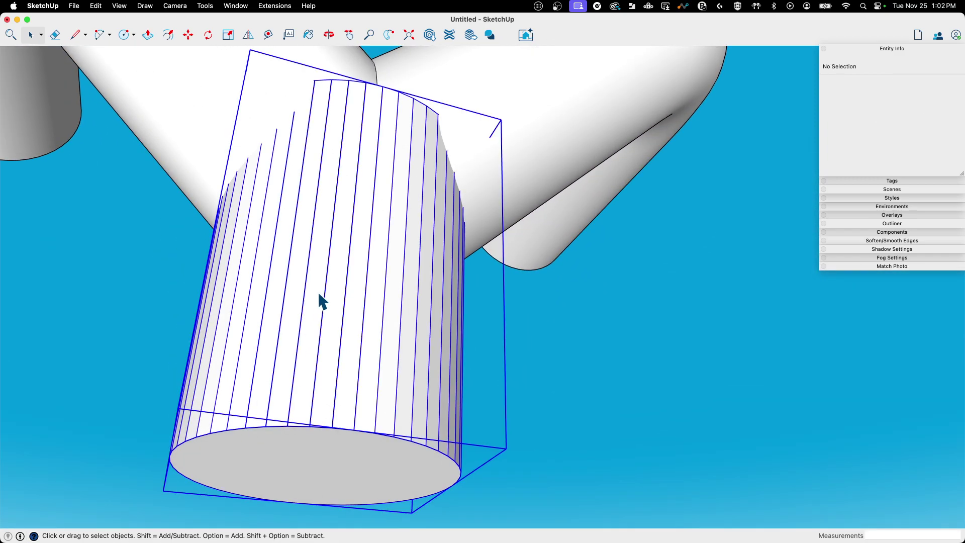
mouse_move(336, 213)
middle_mouse_down()
mouse_move(254, 222)
mouse_move(851, 103)
middle_mouse_up()
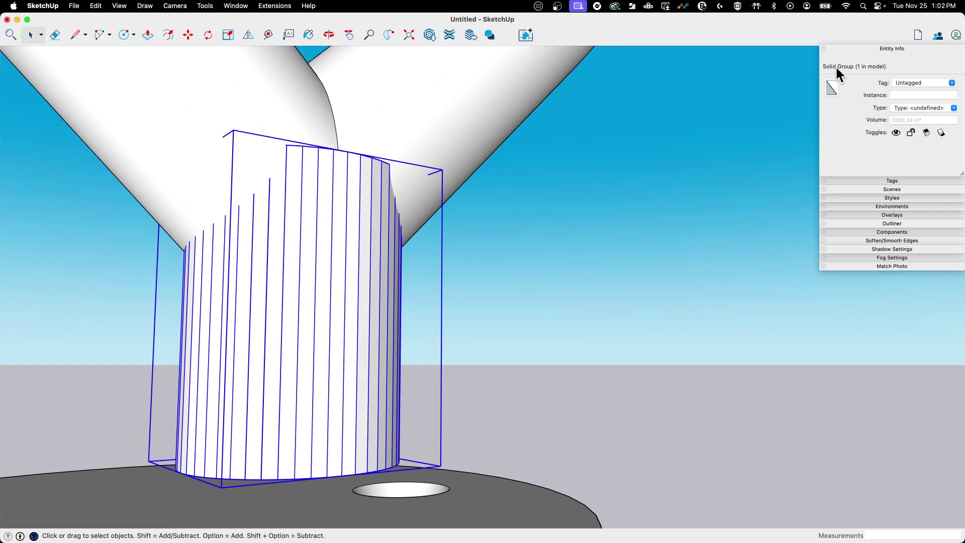
mouse_move(503, 241)
middle_mouse_down()
mouse_move(360, 306)
mouse_move(379, 194)
mouse_move(517, 243)
mouse_move(534, 299)
mouse_move(461, 222)
mouse_move(377, 241)
mouse_move(373, 259)
mouse_move(405, 241)
middle_mouse_up()
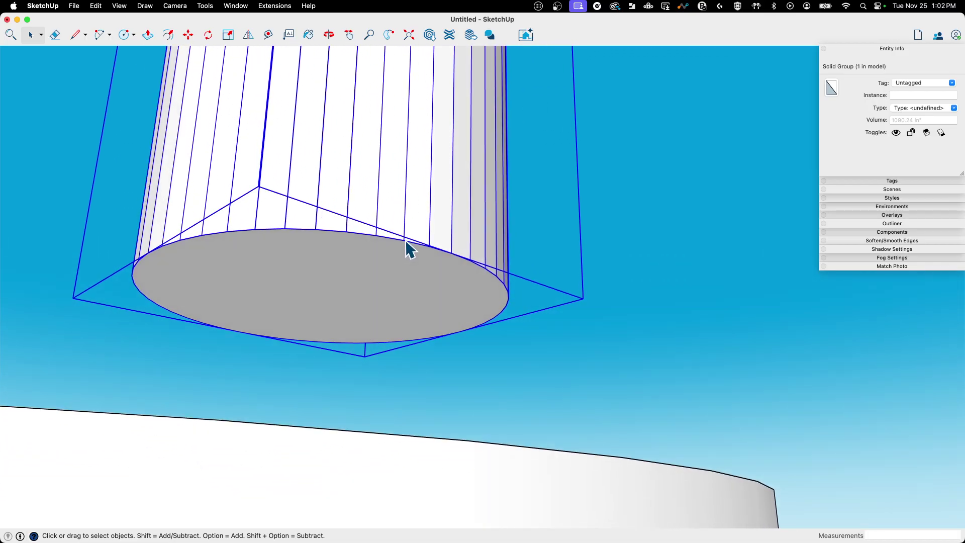
mouse_move(479, 263)
middle_mouse_down()
mouse_move(459, 276)
mouse_move(442, 258)
mouse_move(370, 243)
mouse_move(640, 260)
middle_mouse_up()
left_click(640, 261)
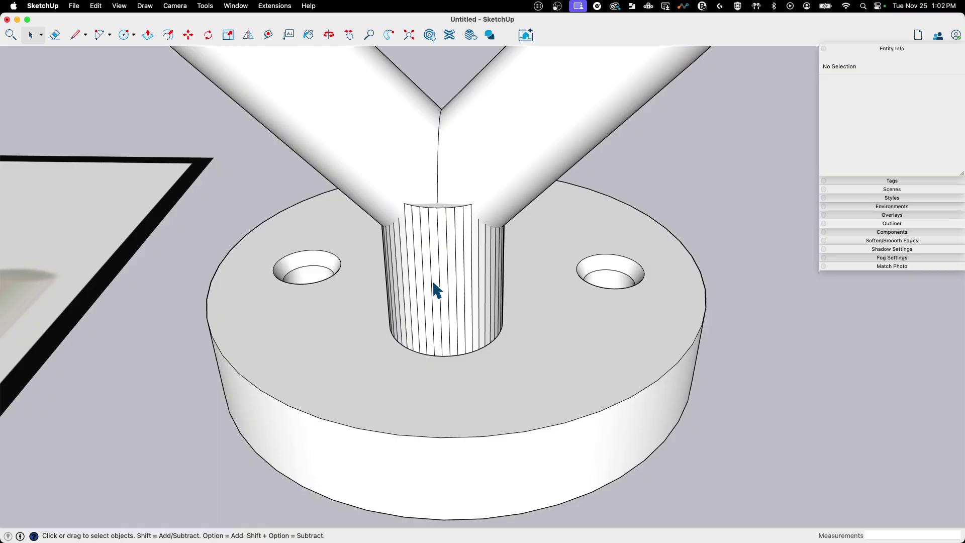
scroll(437, 286, "up", 2)
Undo the peg extrusion twice and select the flat circle face with its edges.
key("super+z")
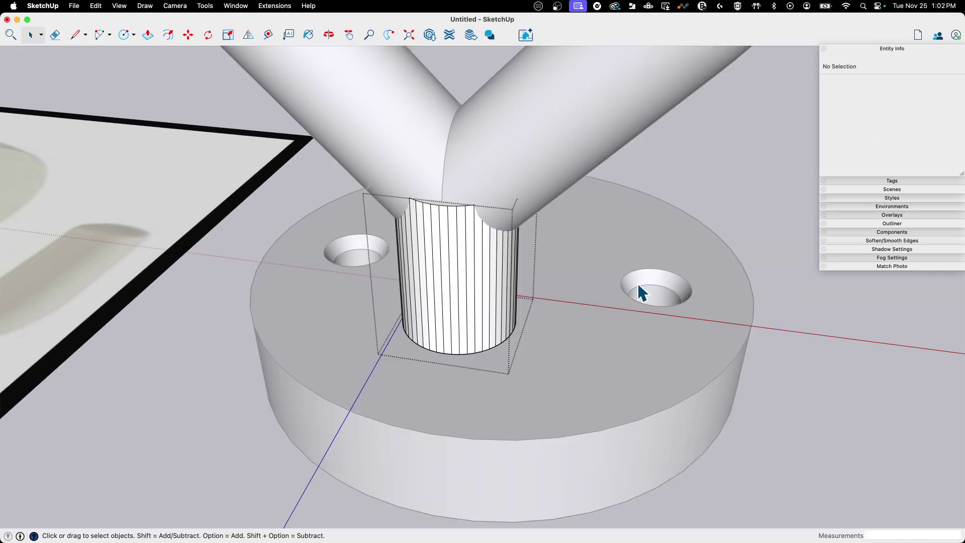
key("super+z")
key("super+z")
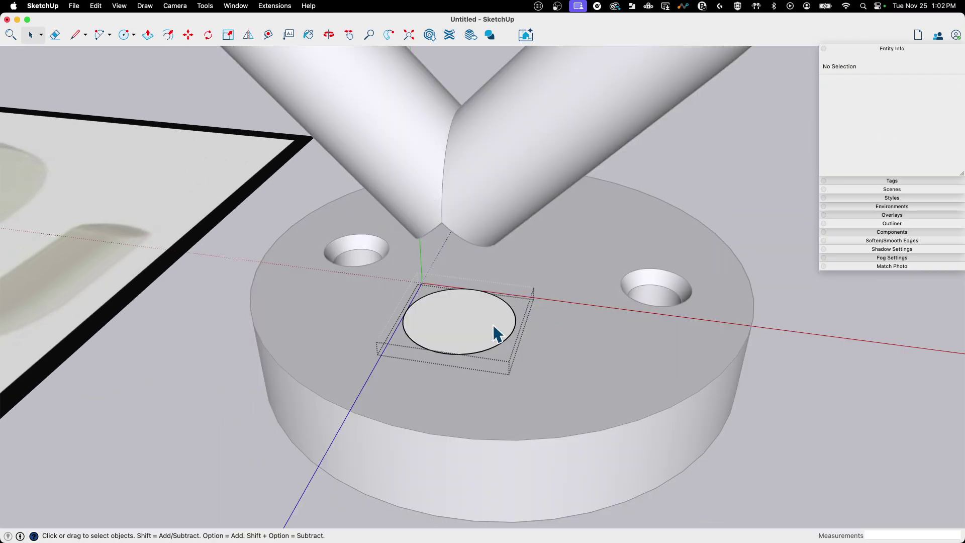
scroll(480, 315, "up", 3)
scroll(484, 304, "up", 2)
double_click(485, 300)
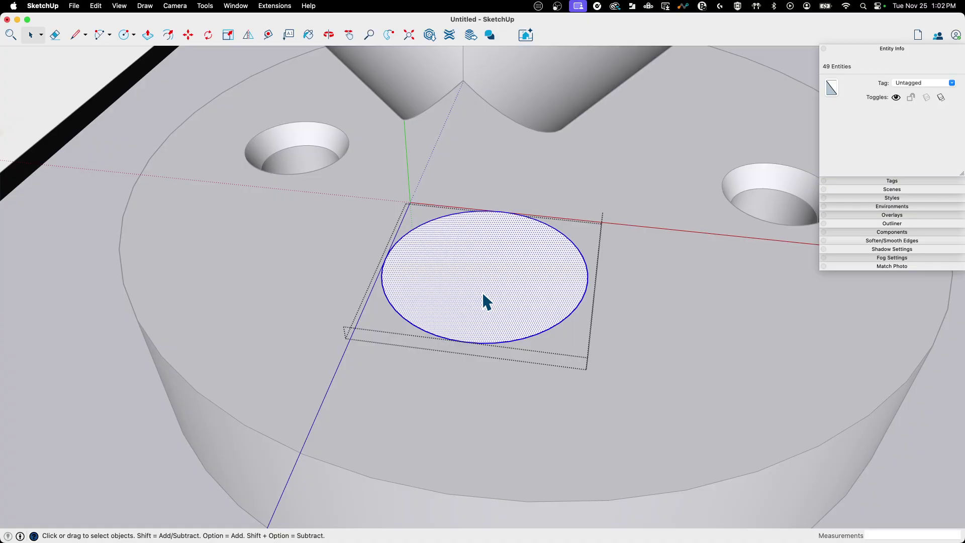
Weld the circle's edges into one curve and extrude it up into the arm junction.
right_click(588, 307)
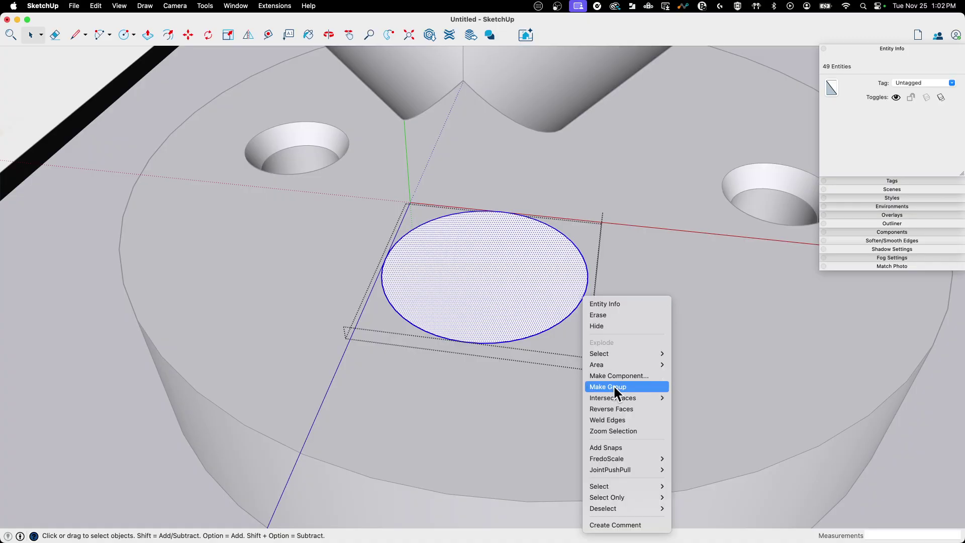
left_click(618, 423)
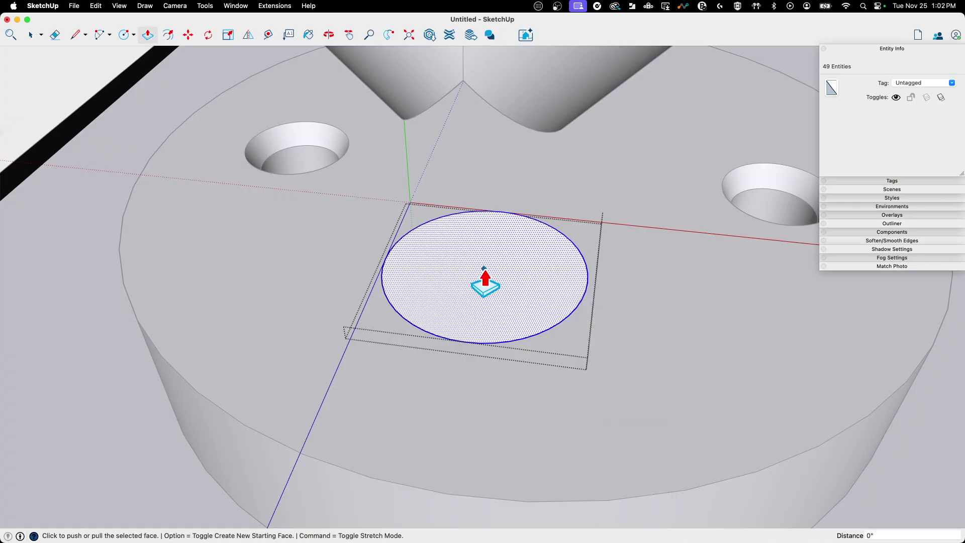
left_click(483, 269)
middle_click_drag(457, 81, 484, 92)
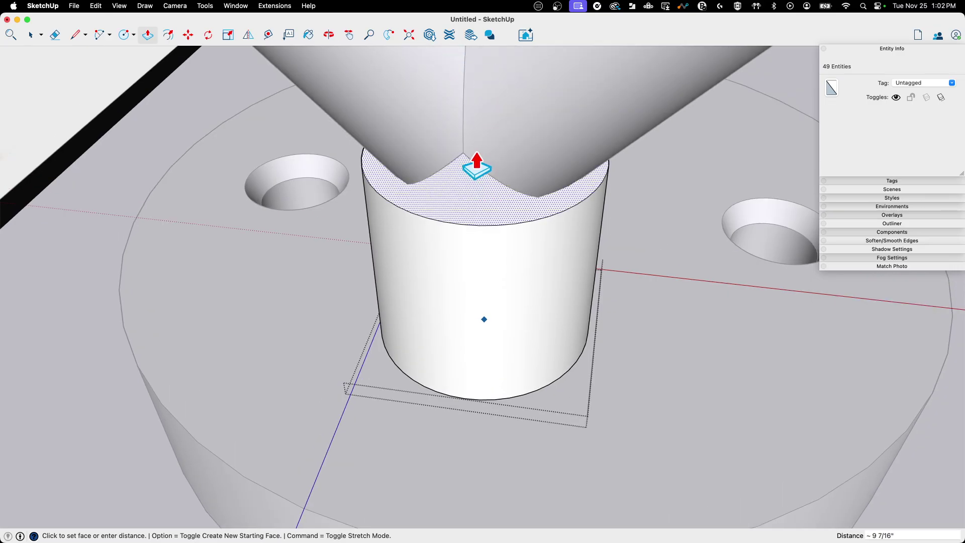
left_click(461, 151)
Select the new peg group with the Move tool active and view it from the front.
scroll(470, 274, "down", 5)
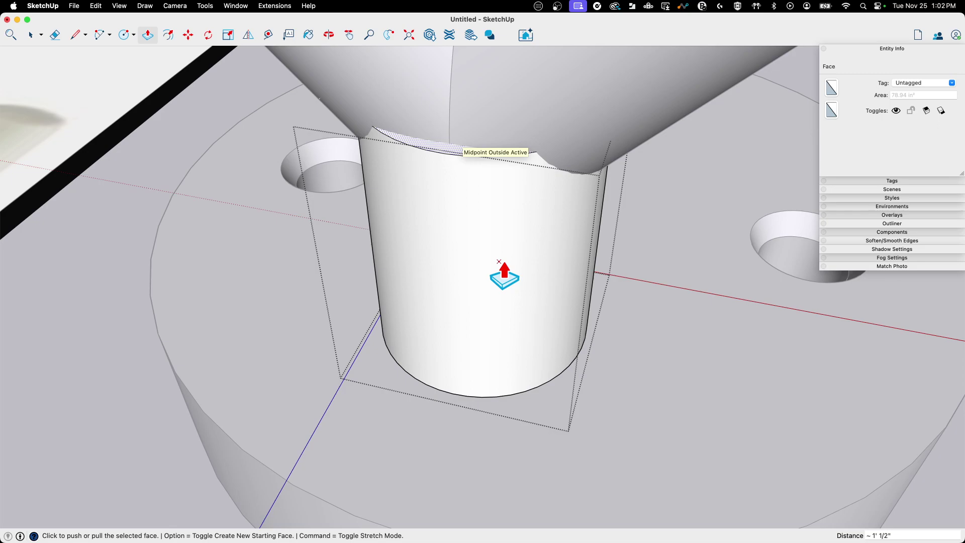
key("space")
middle_click_drag(560, 380, 687, 332)
scroll(432, 372, "up", 5)
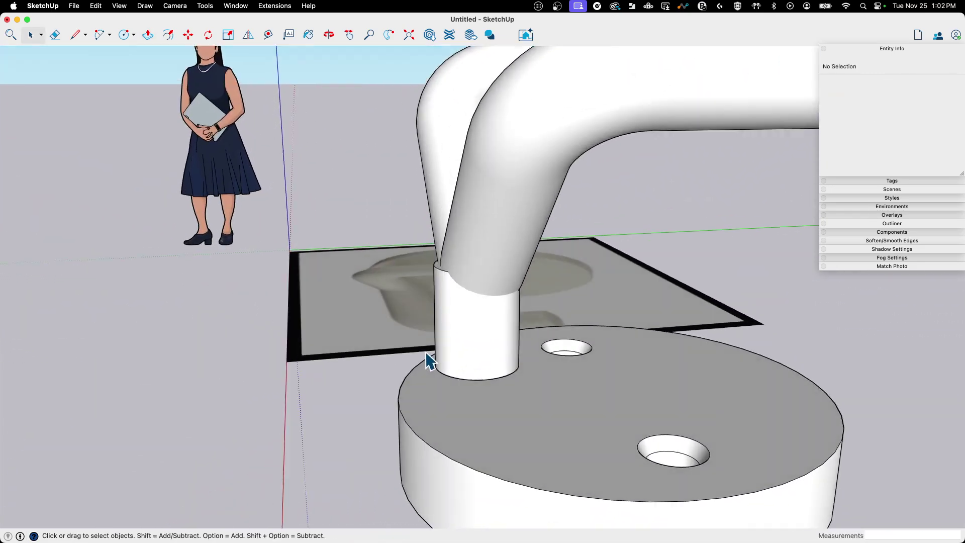
scroll(487, 306, "up", 3)
left_click(487, 306)
scroll(487, 282, "up", 3)
key("m")
scroll(490, 256, "up", 4)
middle_click_drag(492, 246, 462, 392)
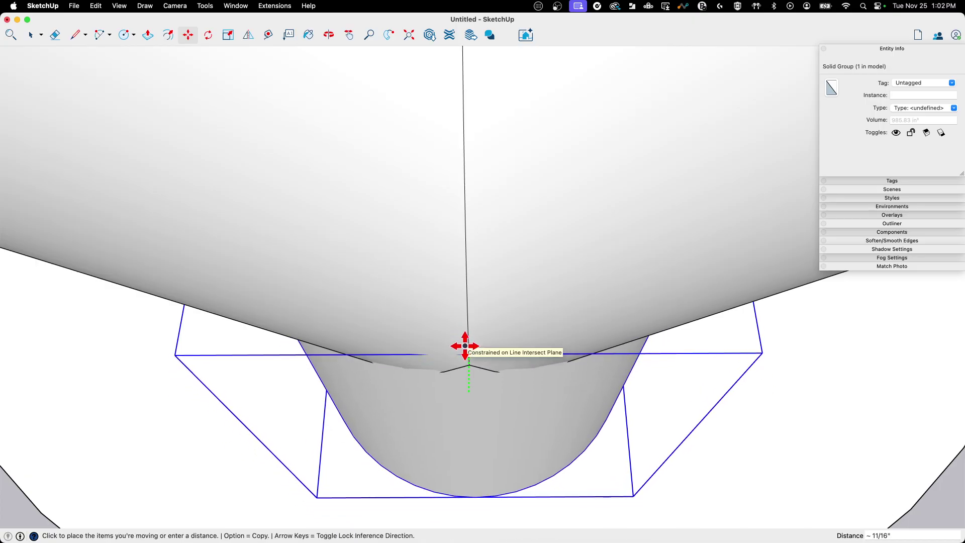
Move the peg group to align it with the arms' junction.
mouse_move(612, 453)
middle_mouse_down()
mouse_move(520, 340)
mouse_move(496, 425)
mouse_move(460, 287)
mouse_move(541, 366)
mouse_move(500, 437)
mouse_move(403, 352)
mouse_move(497, 283)
mouse_move(444, 216)
mouse_move(470, 302)
mouse_move(467, 342)
middle_mouse_up()
key("space")
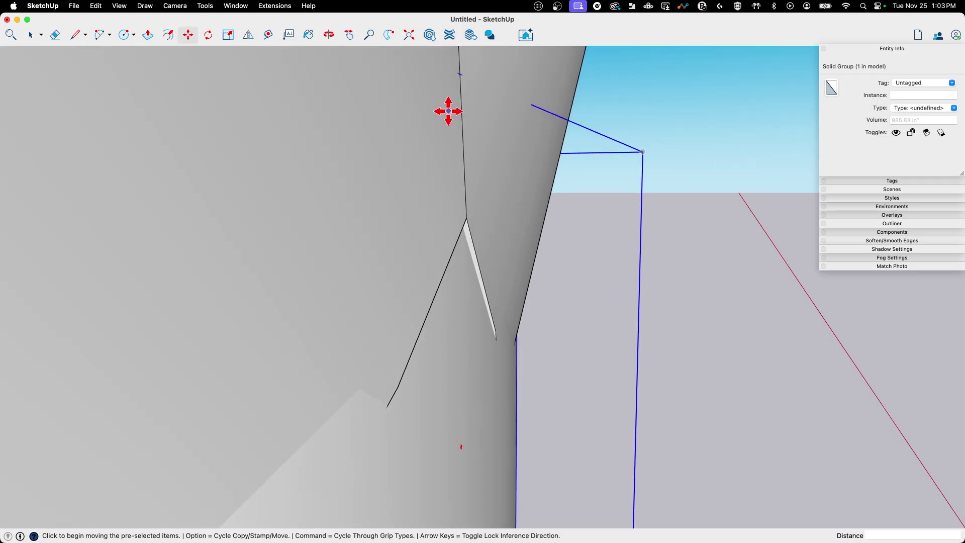
left_click(461, 74)
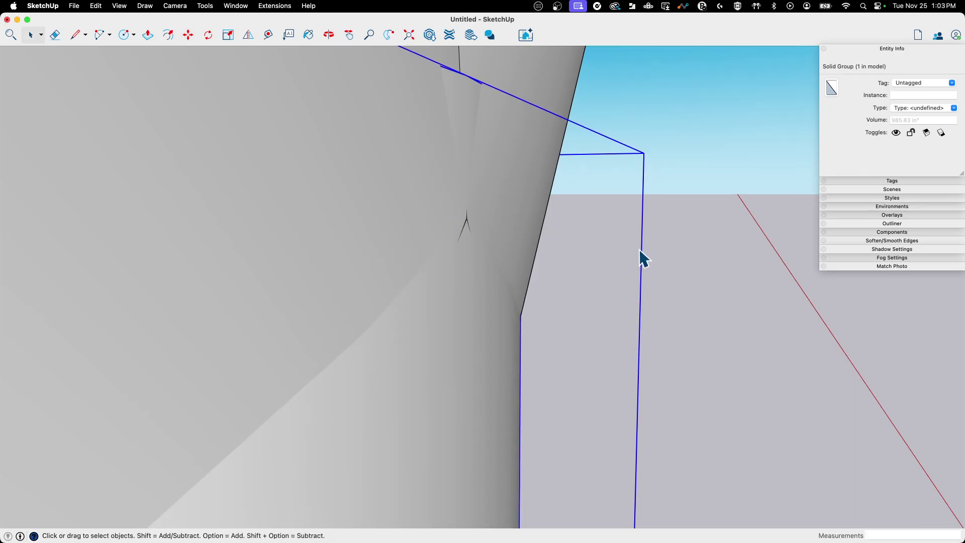
mouse_move(643, 259)
middle_mouse_down()
mouse_move(524, 237)
mouse_move(503, 214)
mouse_move(512, 341)
mouse_move(532, 377)
mouse_move(489, 345)
mouse_move(531, 344)
mouse_move(553, 246)
mouse_move(420, 347)
mouse_move(481, 333)
mouse_move(543, 224)
middle_mouse_up()
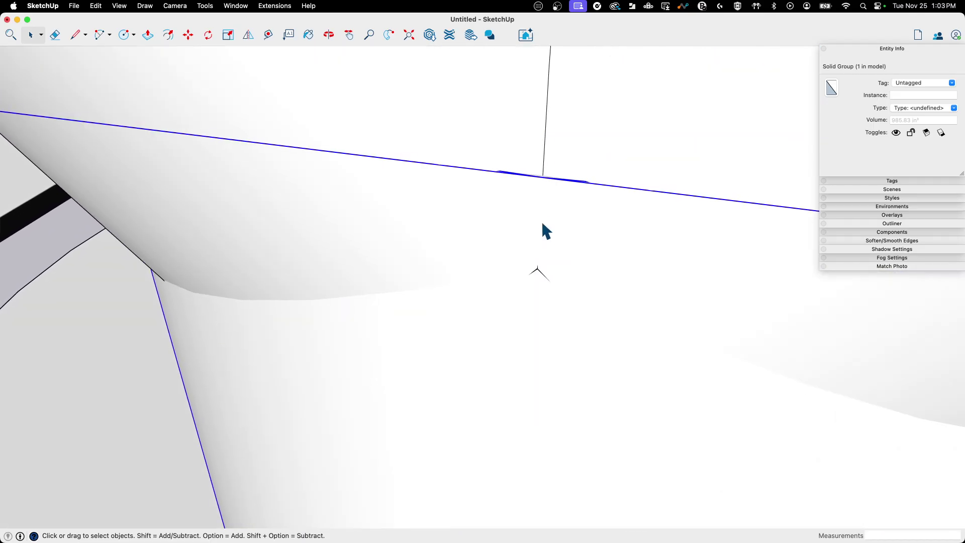
mouse_move(556, 179)
middle_mouse_down()
mouse_move(551, 194)
mouse_move(427, 205)
mouse_move(517, 261)
mouse_move(559, 215)
middle_mouse_up()
left_click(562, 194)
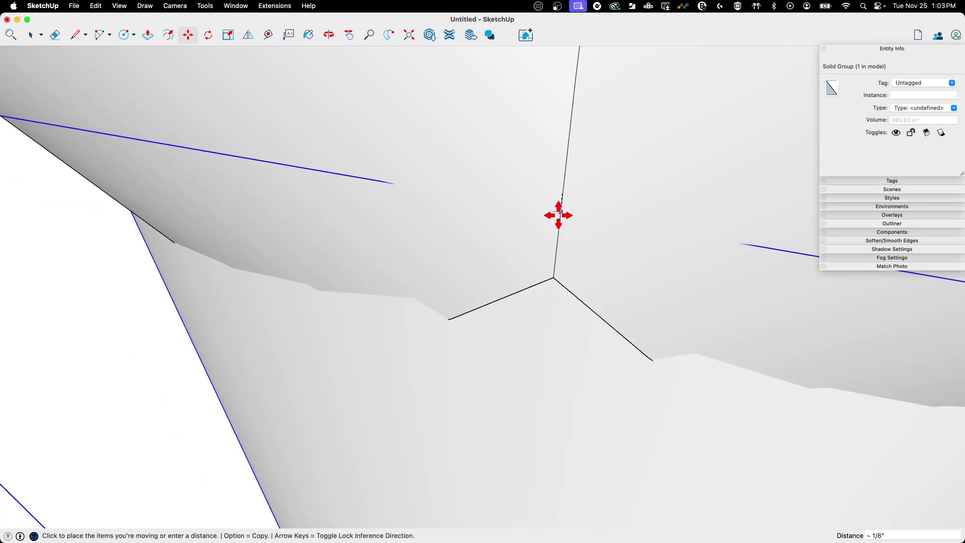
key("space")
Open the peg group and pick its bottom face with Push/Pull.
scroll(593, 287, "down", 3)
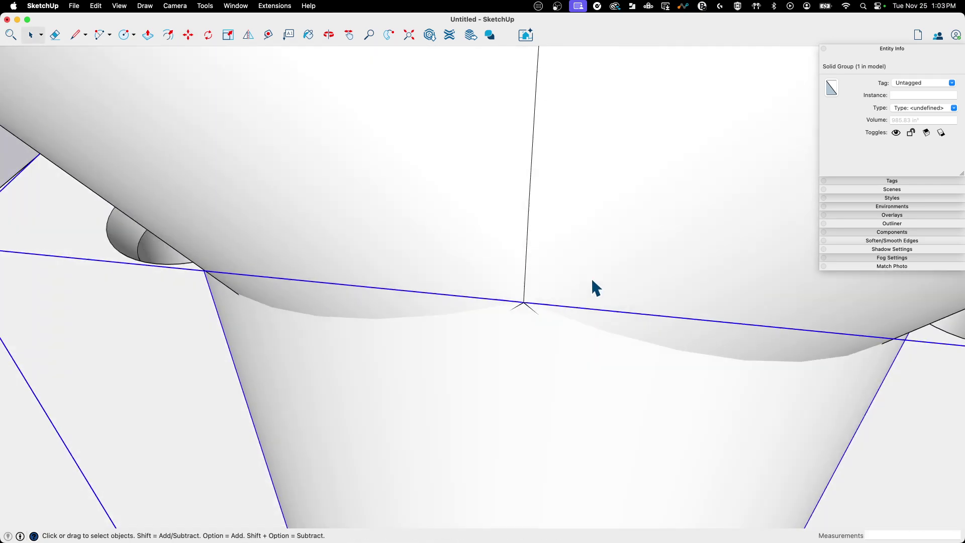
scroll(539, 270, "down", 3)
scroll(492, 429, "down", 3)
scroll(472, 352, "down", 2)
scroll(470, 347, "up", 2)
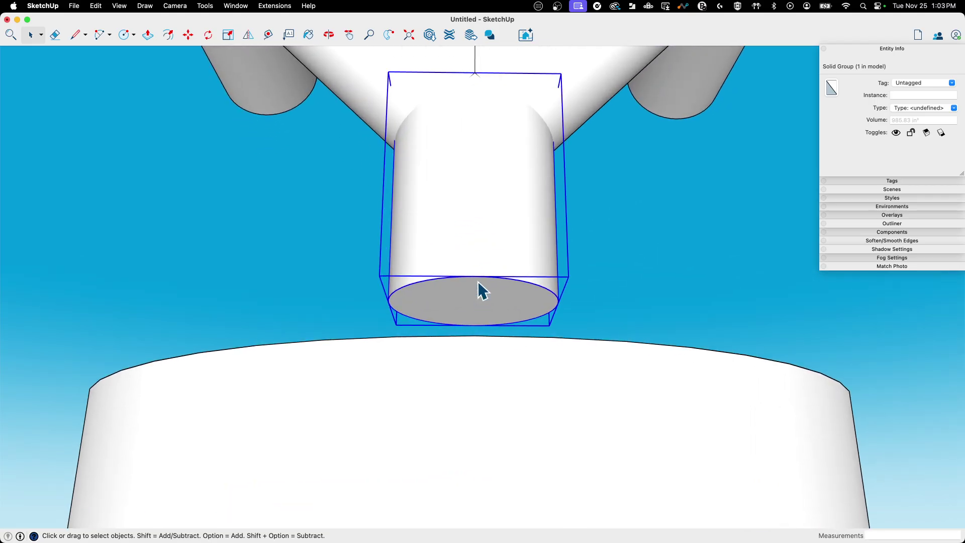
double_click(478, 297)
key("p")
left_click(491, 325)
Extend the peg's bottom face down into the base plate and turn on X-ray.
middle_click_drag(492, 324, 499, 368)
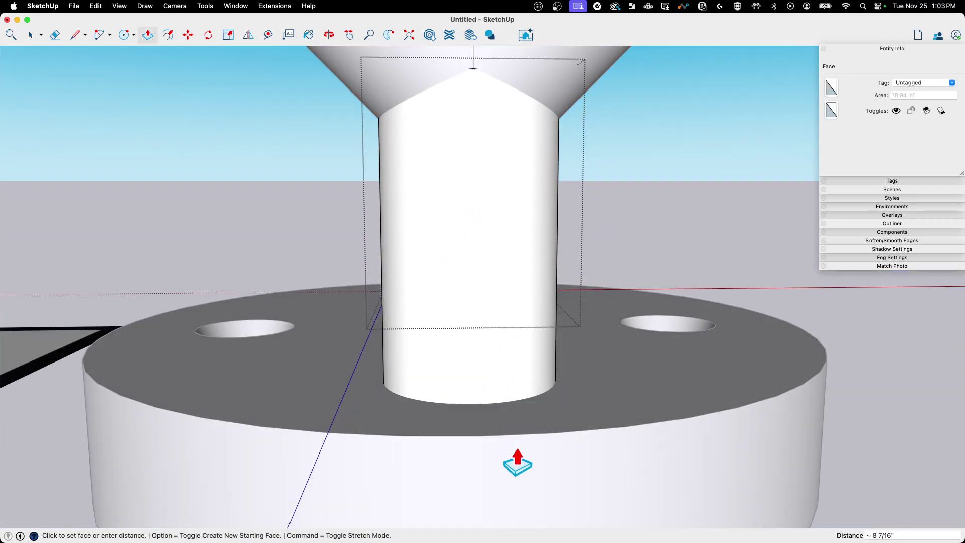
mouse_move(517, 463)
middle_mouse_down()
mouse_move(483, 402)
mouse_move(522, 399)
middle_mouse_up()
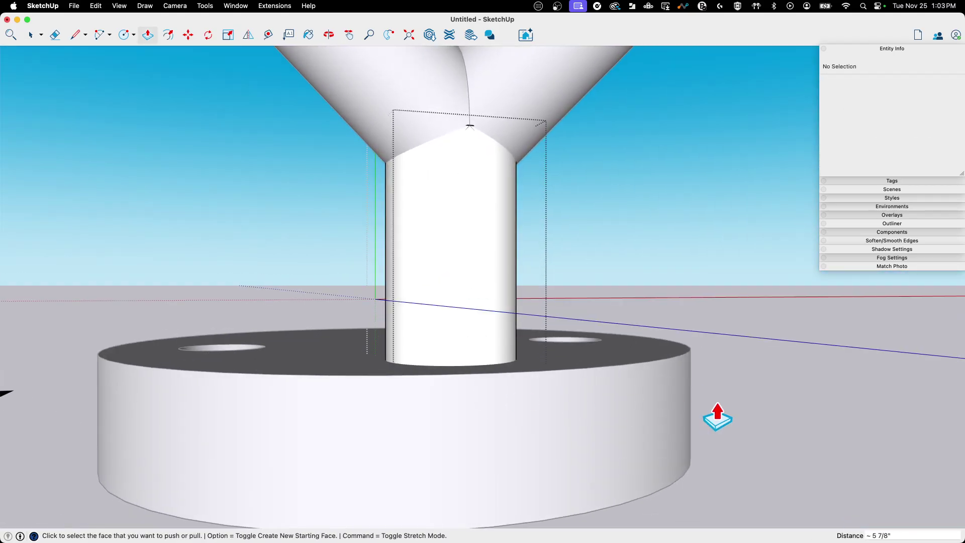
key("x")
key("space")
Select the arms group and the peg group in turn to check each one.
mouse_move(579, 307)
middle_mouse_down()
mouse_move(428, 405)
mouse_move(422, 397)
middle_mouse_up()
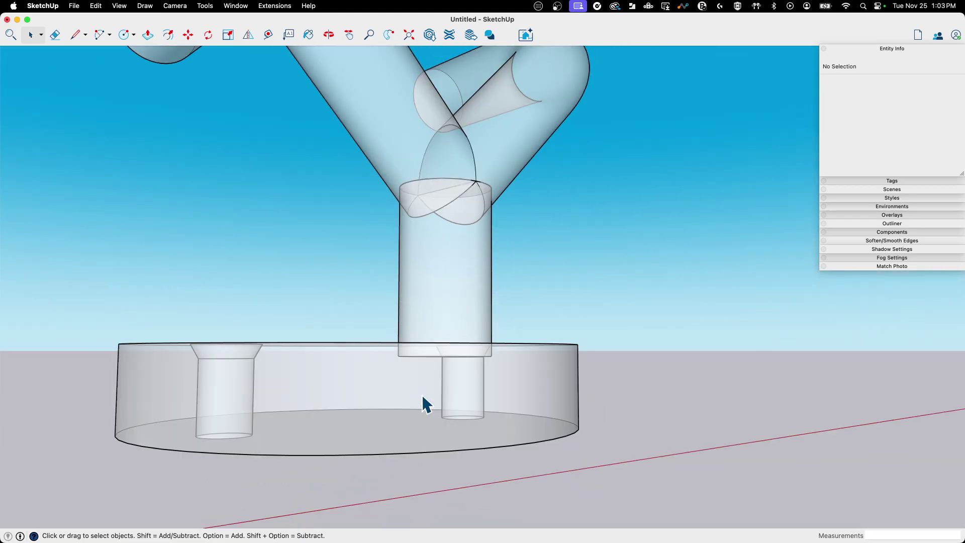
left_click(427, 202)
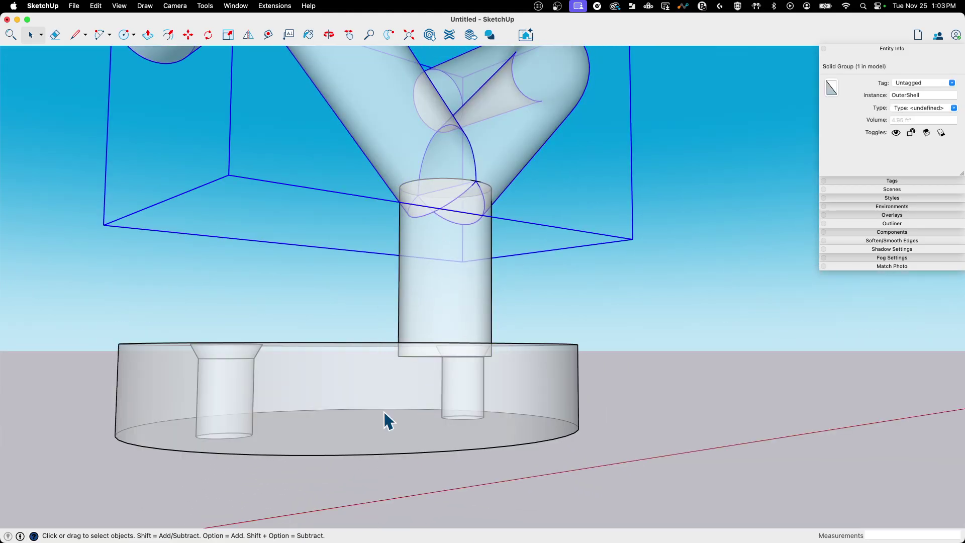
left_click(453, 294)
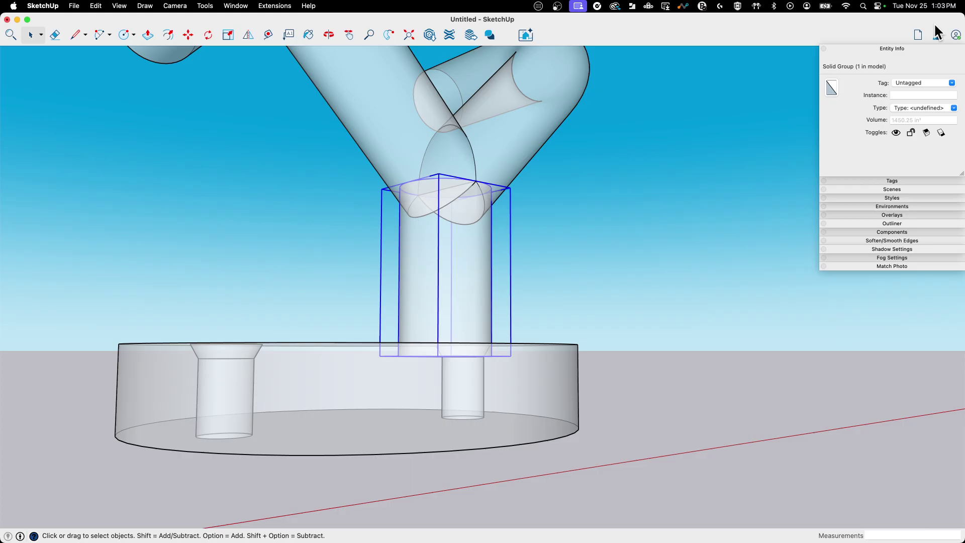
mouse_move(577, 111)
middle_mouse_down()
mouse_move(520, 108)
mouse_move(546, 152)
mouse_move(414, 176)
middle_mouse_up()
left_click(499, 108)
scroll(546, 152, "up", 5)
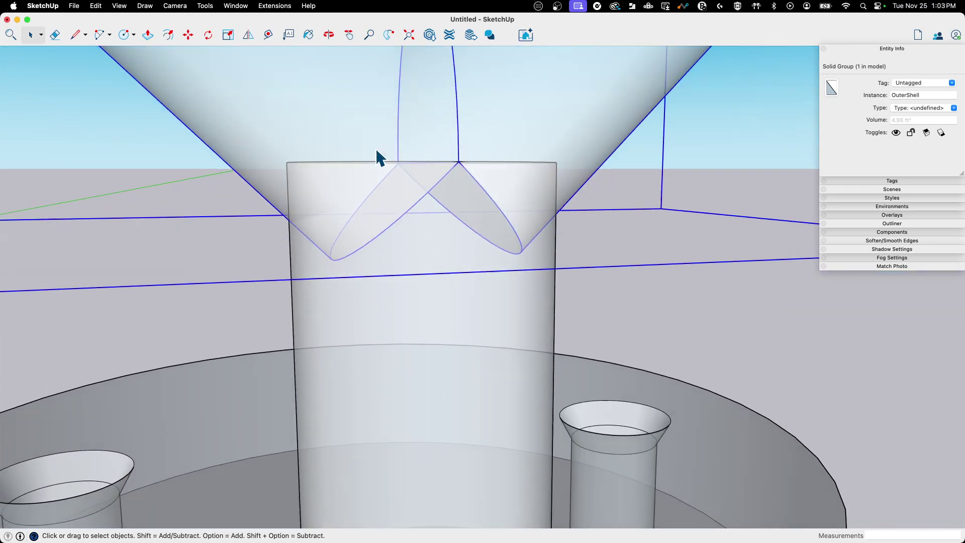
scroll(433, 183, "down", 10)
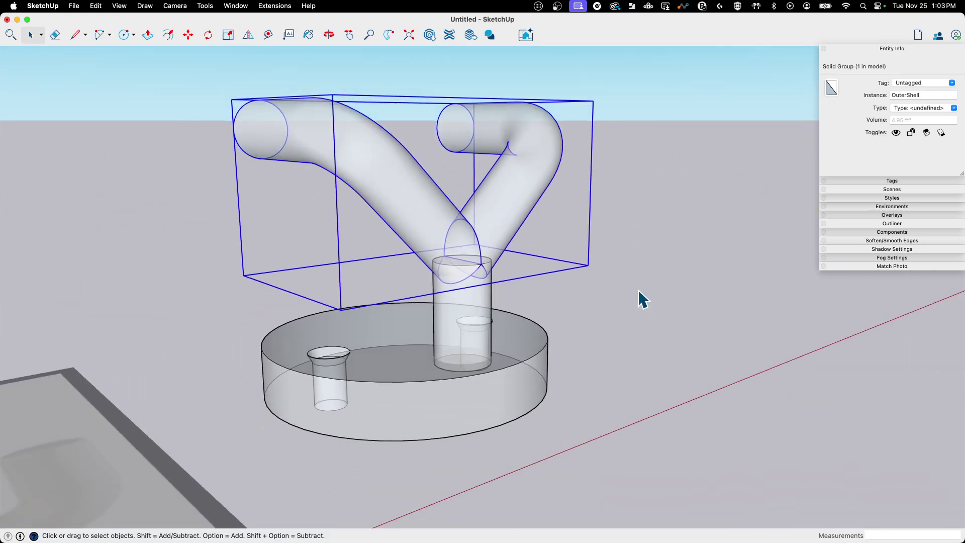
Box-select the base, peg and arms and combine them with Tools > Outer Shell.
left_click(638, 297)
middle_click_drag(637, 297, 488, 201)
left_click_drag(490, 206, 317, 388)
middle_click_drag(317, 387, 402, 372)
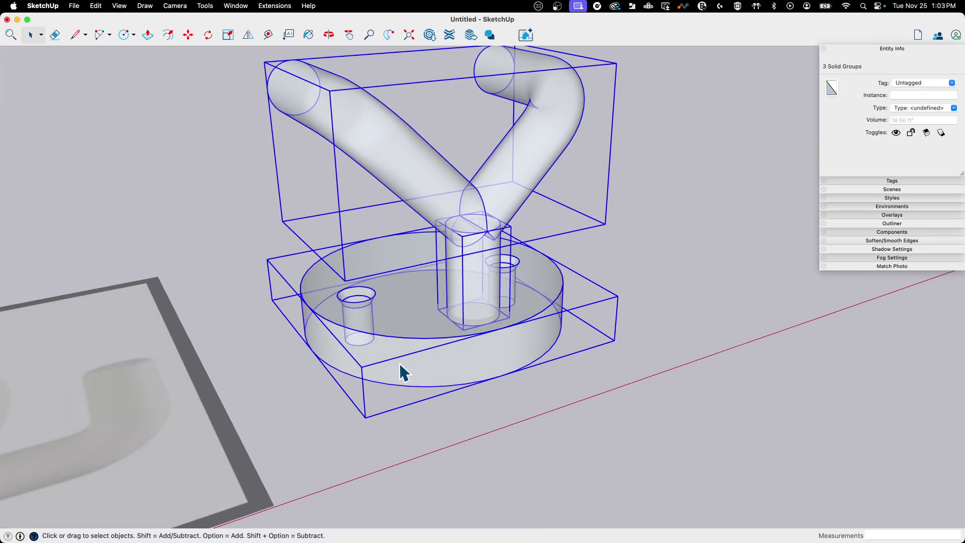
left_click(205, 6)
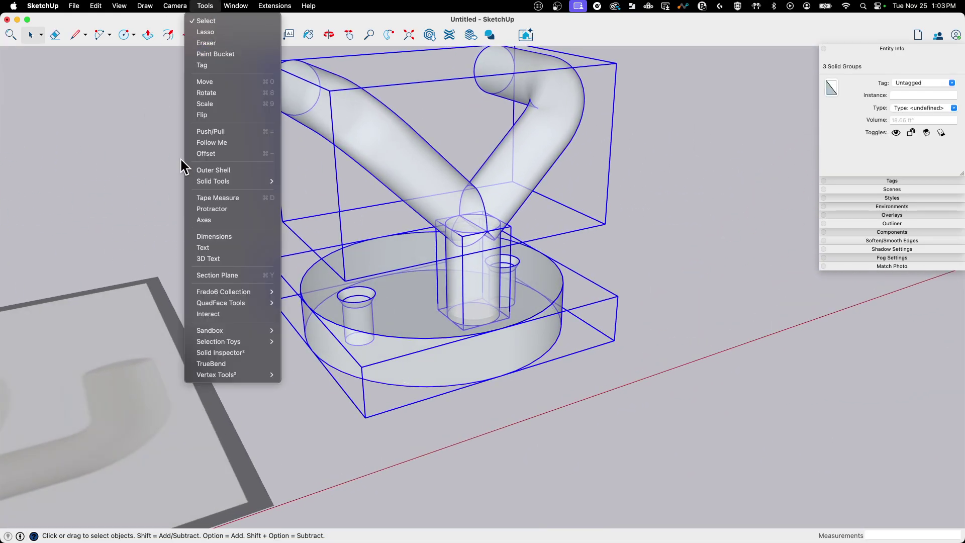
left_click(219, 171)
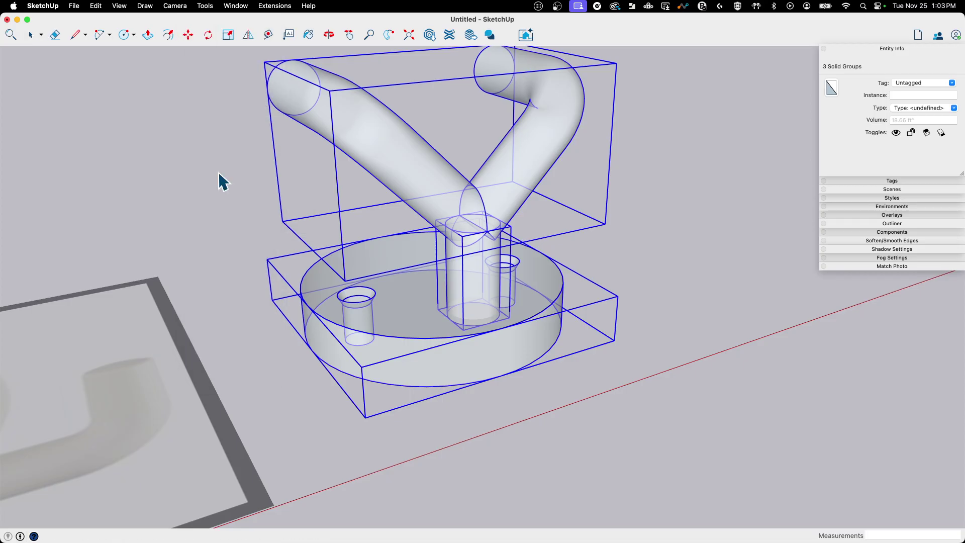
Inspect the merged hook from the front and above, then turn X-ray back off.
middle_click_drag(233, 181, 672, 260)
left_click(673, 259)
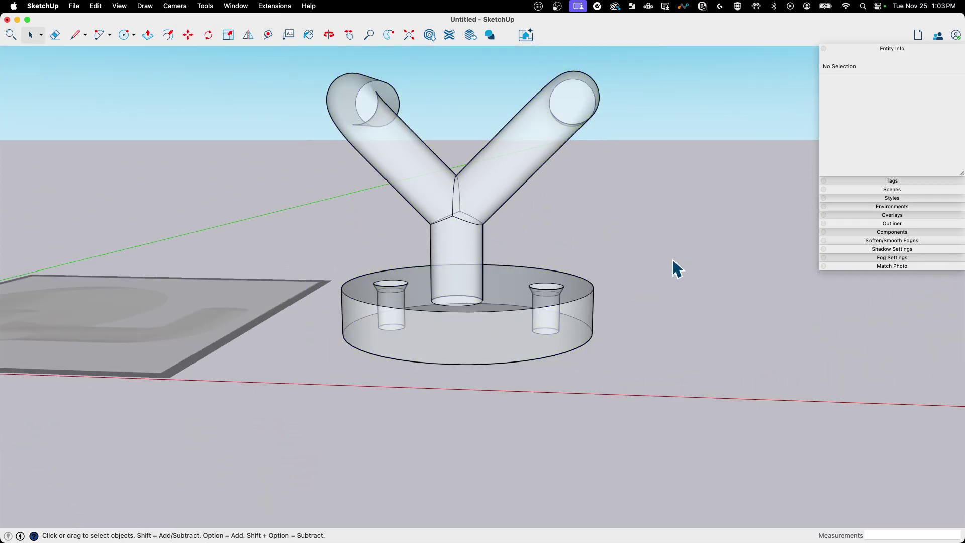
left_click(512, 327)
mouse_move(513, 327)
middle_mouse_down()
mouse_move(642, 239)
mouse_move(511, 242)
mouse_move(474, 291)
middle_mouse_up()
left_click(642, 239)
left_click(474, 291)
key("super+z")
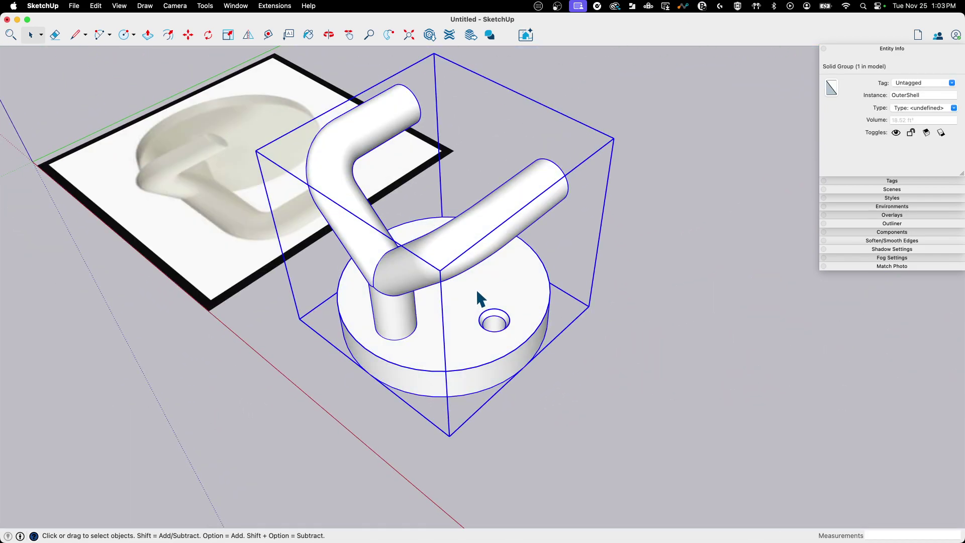
key("super+z")
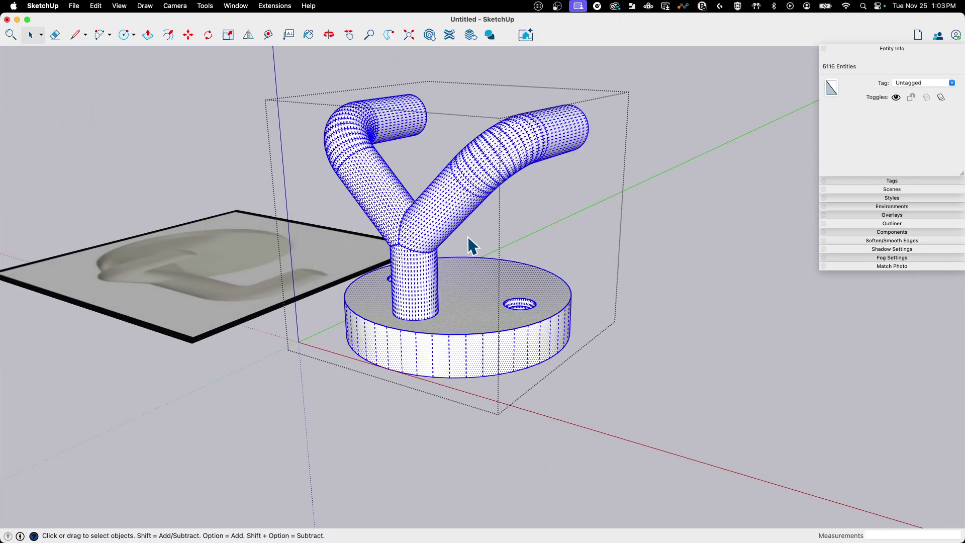
Soften all edges inside the hook group at a 55° angle between normals.
left_click(498, 228)
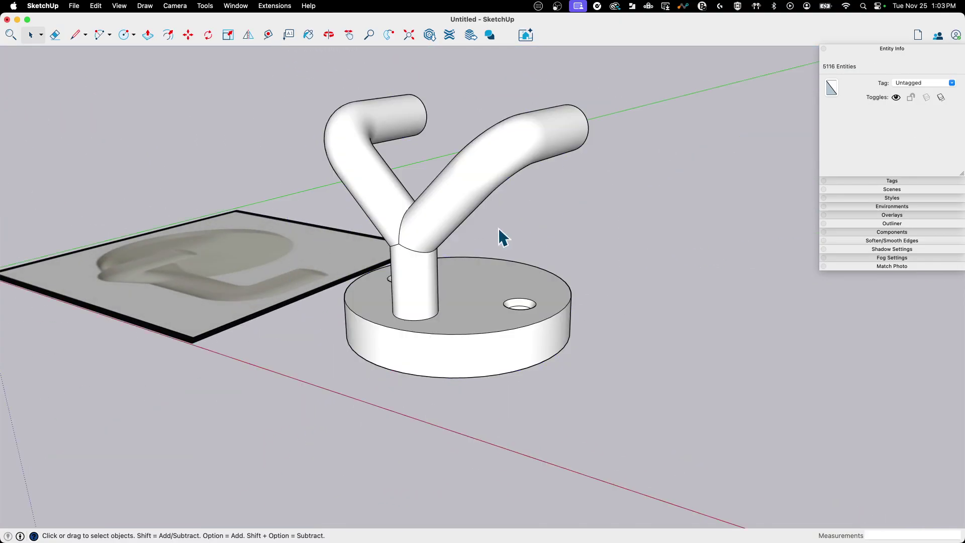
left_click(453, 237)
triple_click(477, 314)
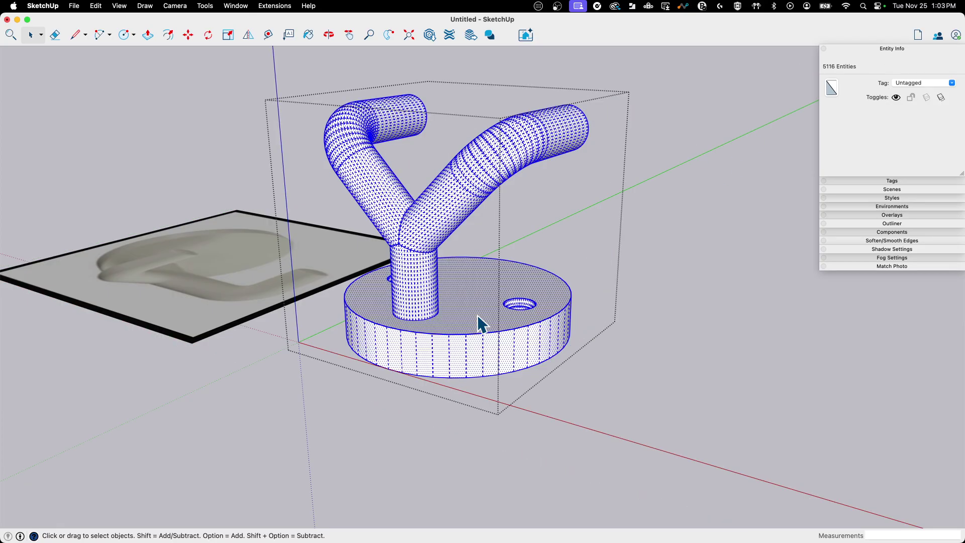
left_click(896, 241)
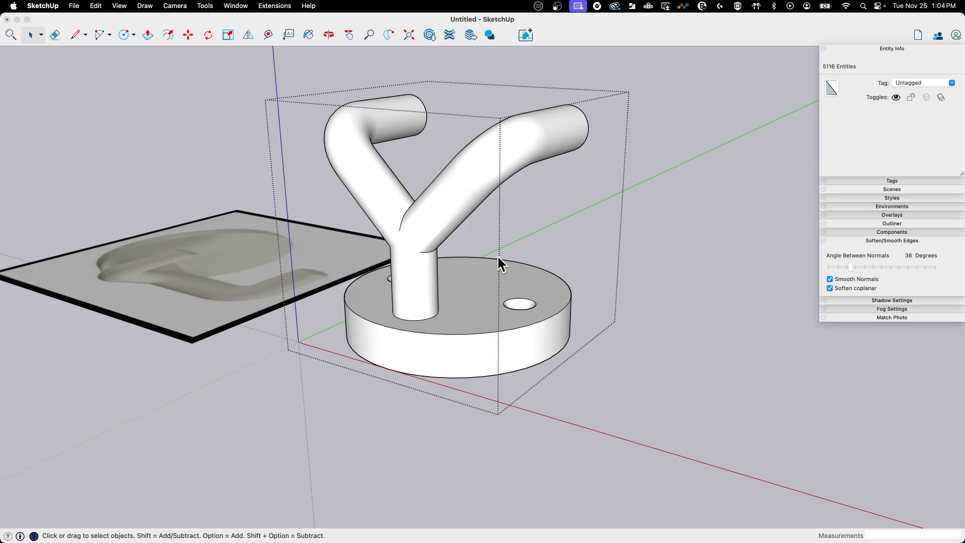
left_click_drag(850, 267, 853, 267)
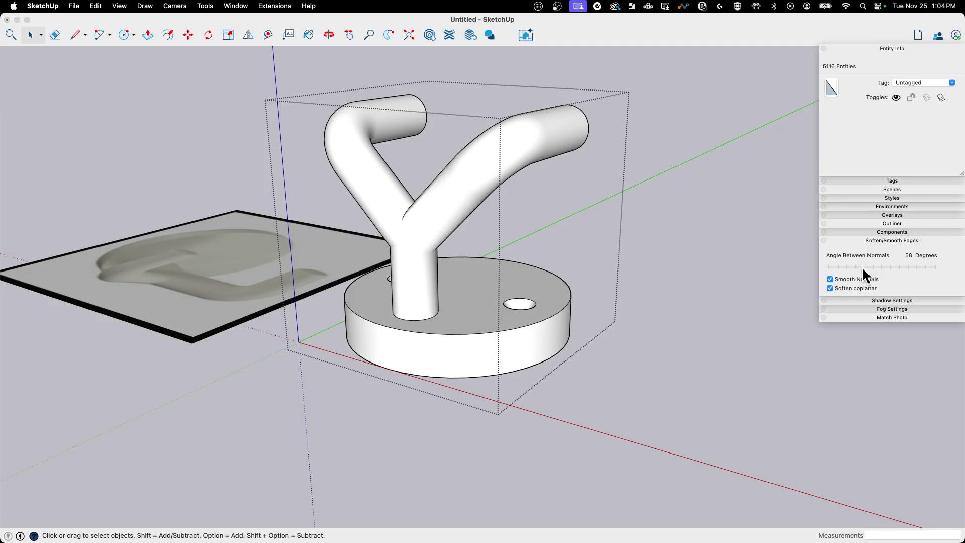
Orbit around the smoothed hook, from underside to a straight front view, and reselect it.
middle_click_drag(744, 247, 623, 165)
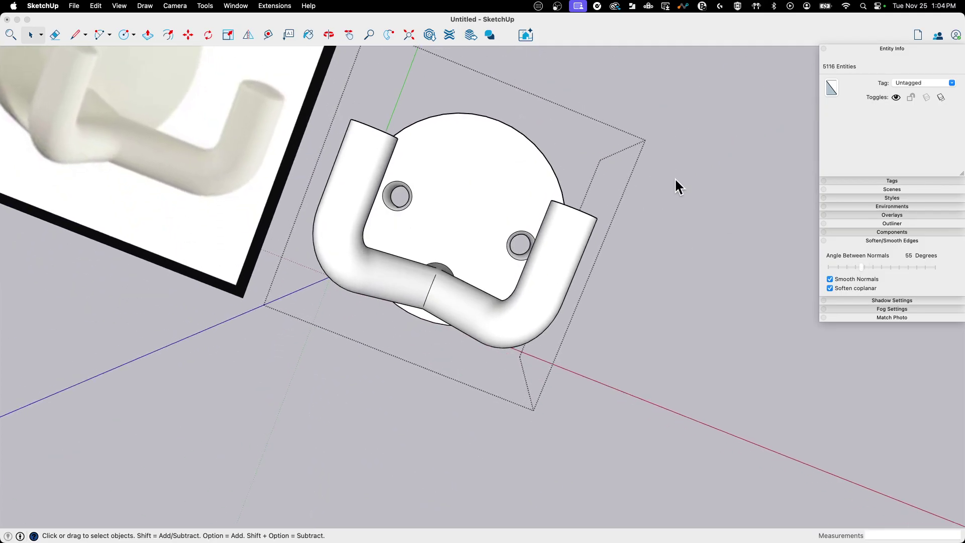
left_click(623, 165)
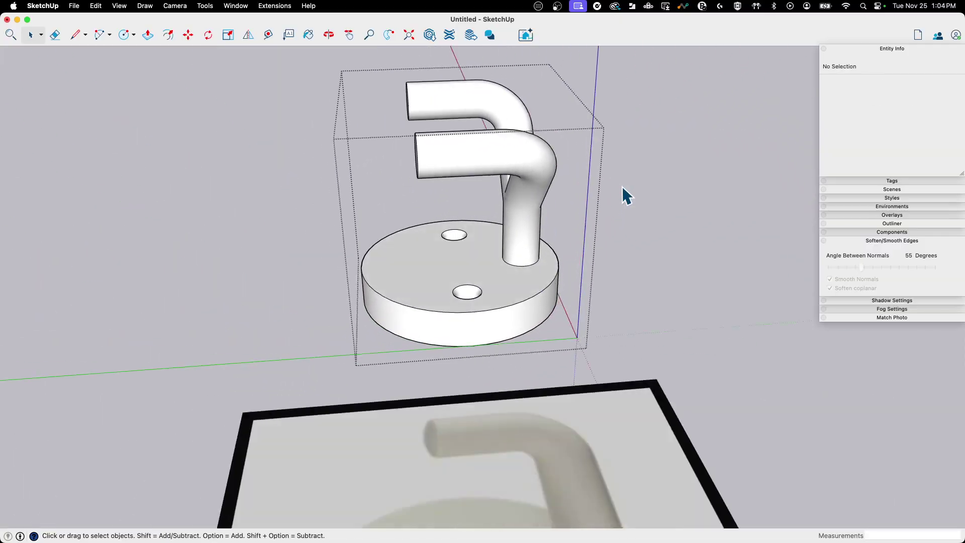
middle_click_drag(623, 186, 463, 298)
middle_click_drag(543, 402, 498, 346)
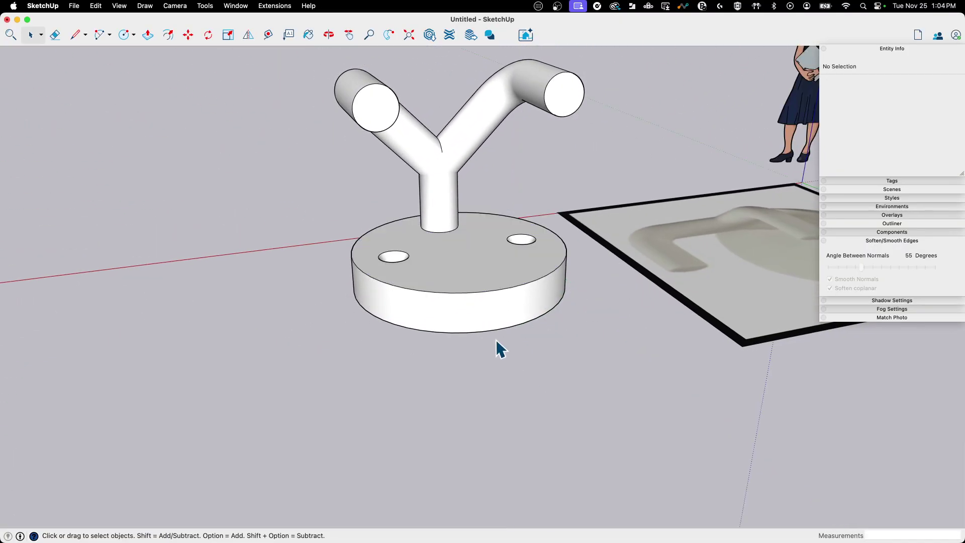
left_click(517, 309)
mouse_move(517, 308)
middle_mouse_down()
mouse_move(680, 142)
mouse_move(844, 65)
middle_mouse_up()
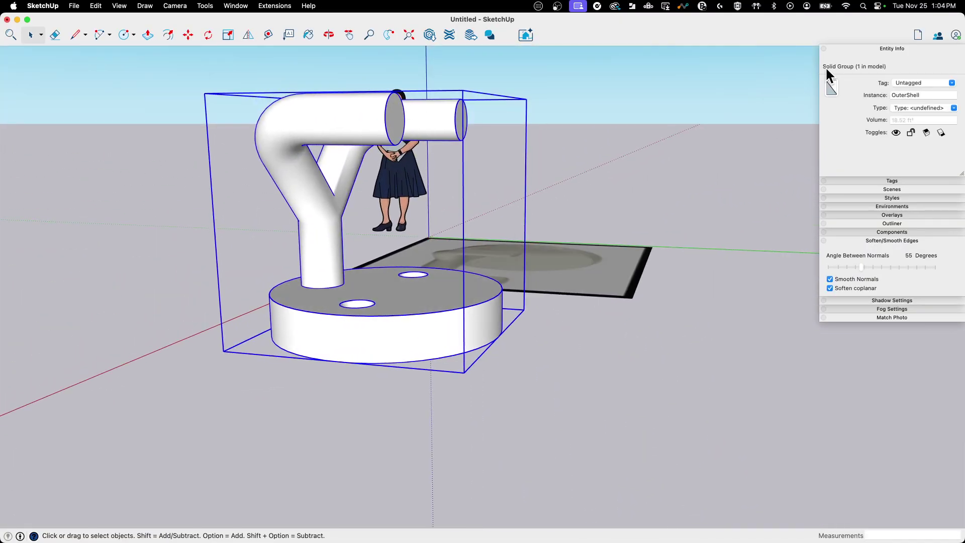
mouse_move(417, 351)
middle_mouse_down()
mouse_move(431, 370)
mouse_move(333, 327)
mouse_move(347, 313)
middle_mouse_up()
Rotate the hook group 90° about its base so the round plate stands vertical.
key("q")
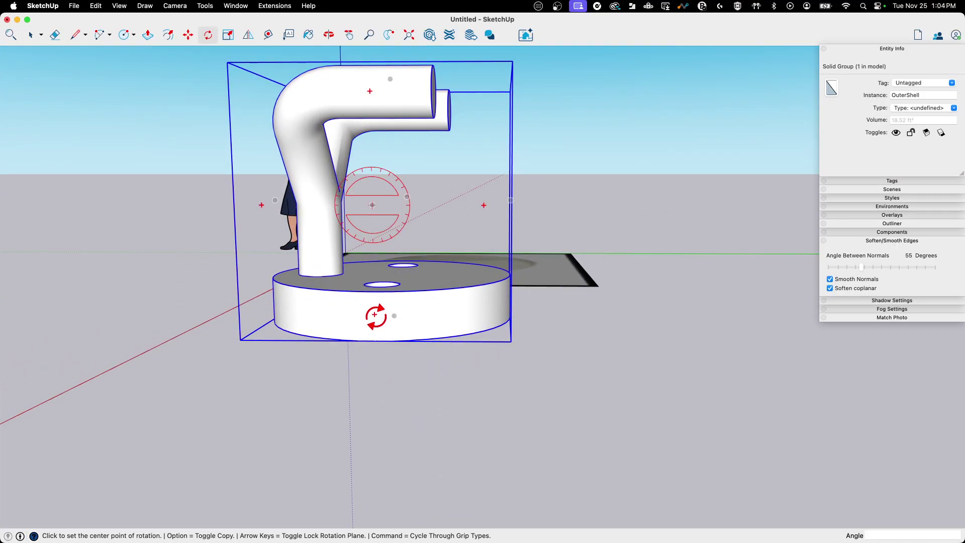
left_click(375, 315)
left_click(475, 206)
key("space")
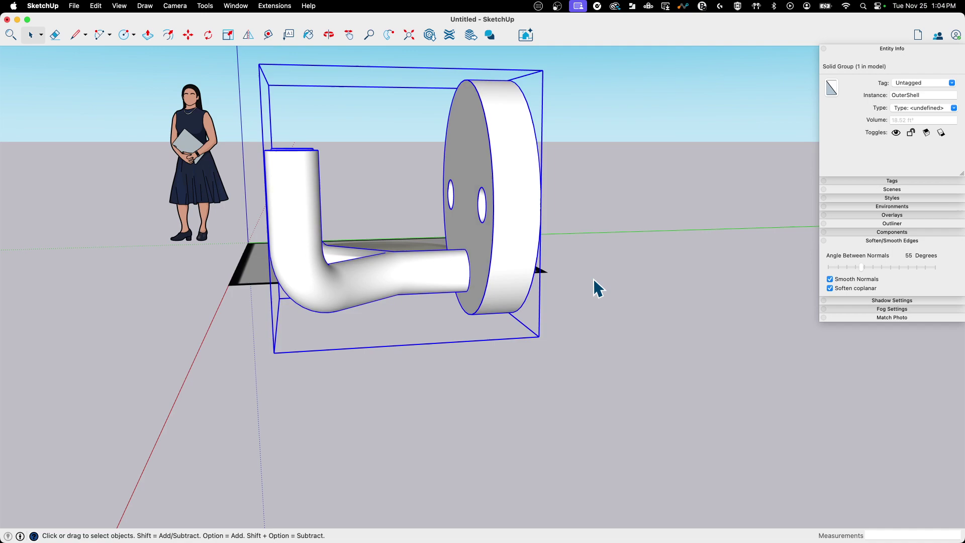
left_click(601, 316)
Orbit and zoom around the upright hook to inspect it beside the scale figure.
mouse_move(463, 270)
middle_mouse_down()
mouse_move(398, 171)
mouse_move(564, 213)
middle_mouse_up()
left_click(438, 242)
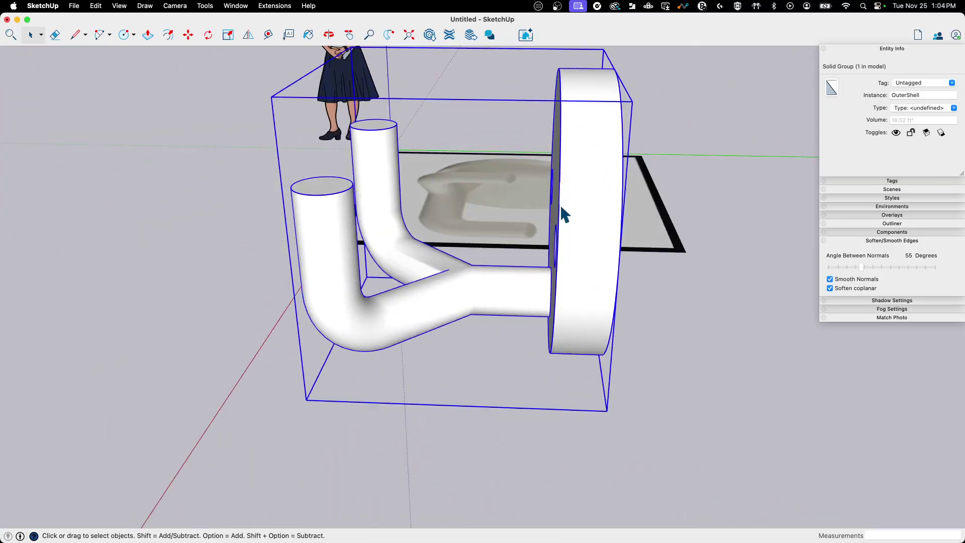
scroll(553, 289, "up", 5)
mouse_move(553, 289)
middle_mouse_down()
mouse_move(528, 177)
mouse_move(556, 306)
mouse_move(405, 189)
mouse_move(406, 341)
mouse_move(505, 224)
middle_mouse_up()
scroll(401, 355, "down", 5)
mouse_move(401, 356)
middle_mouse_down()
mouse_move(491, 304)
mouse_move(463, 344)
mouse_move(388, 241)
mouse_move(409, 278)
mouse_move(431, 274)
mouse_move(436, 291)
mouse_move(469, 298)
middle_mouse_up()
scroll(386, 242, "down", 5)
scroll(468, 295, "down", 5)
mouse_move(375, 263)
middle_mouse_down()
mouse_move(491, 273)
mouse_move(543, 225)
mouse_move(631, 282)
mouse_move(584, 241)
middle_mouse_up()
scroll(654, 312, "up", 3)
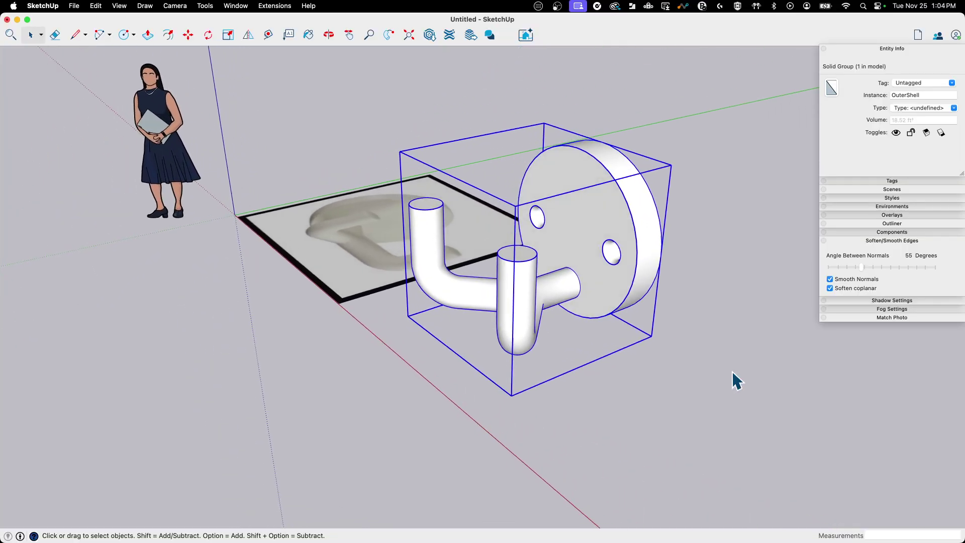
scroll(744, 397, "up", 3)
scroll(759, 415, "left", 2)
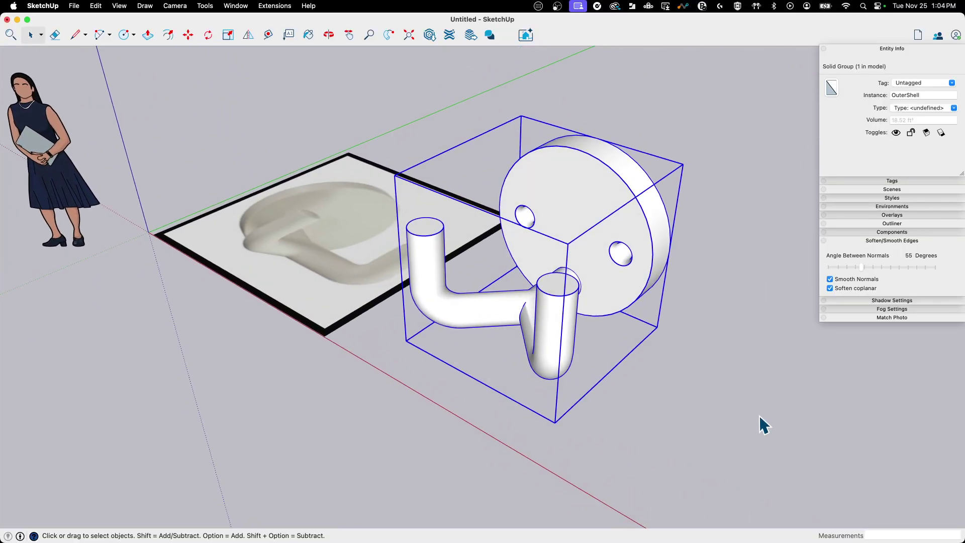